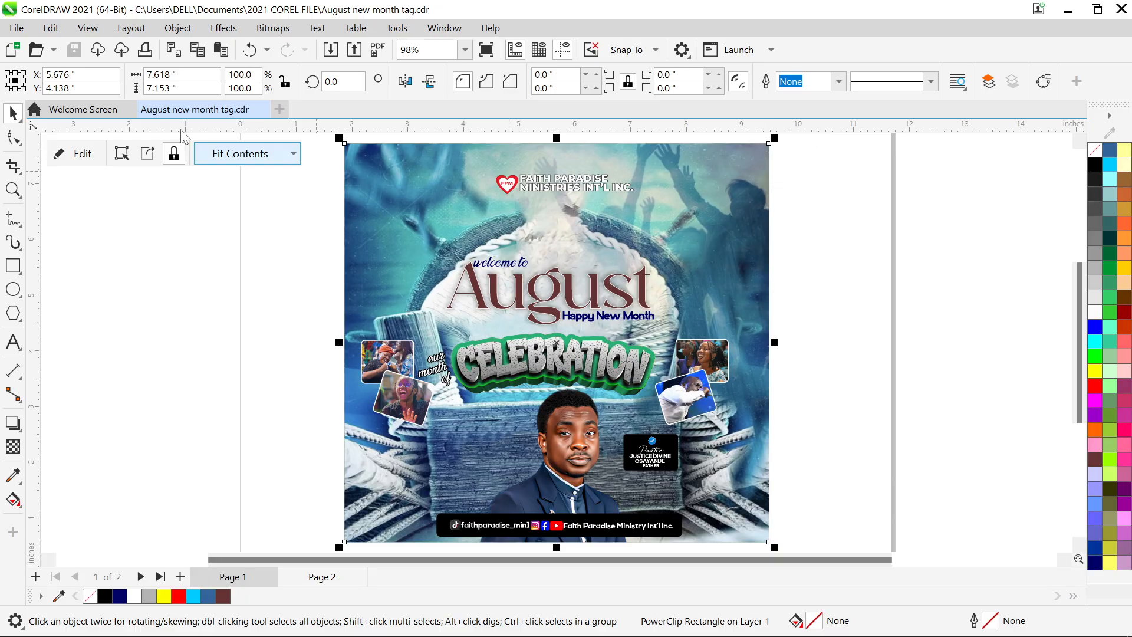
- Try resizing the poster frame to 7 by 7 inches, then undo it
double_click(188, 74)
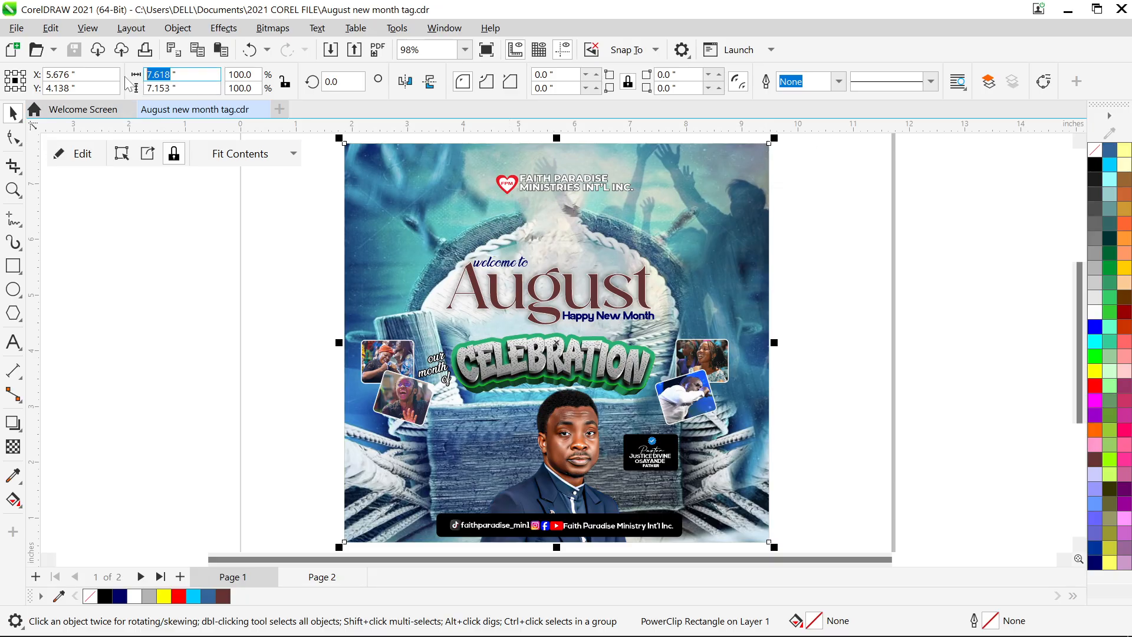
text(7)
key(Tab)
text(7)
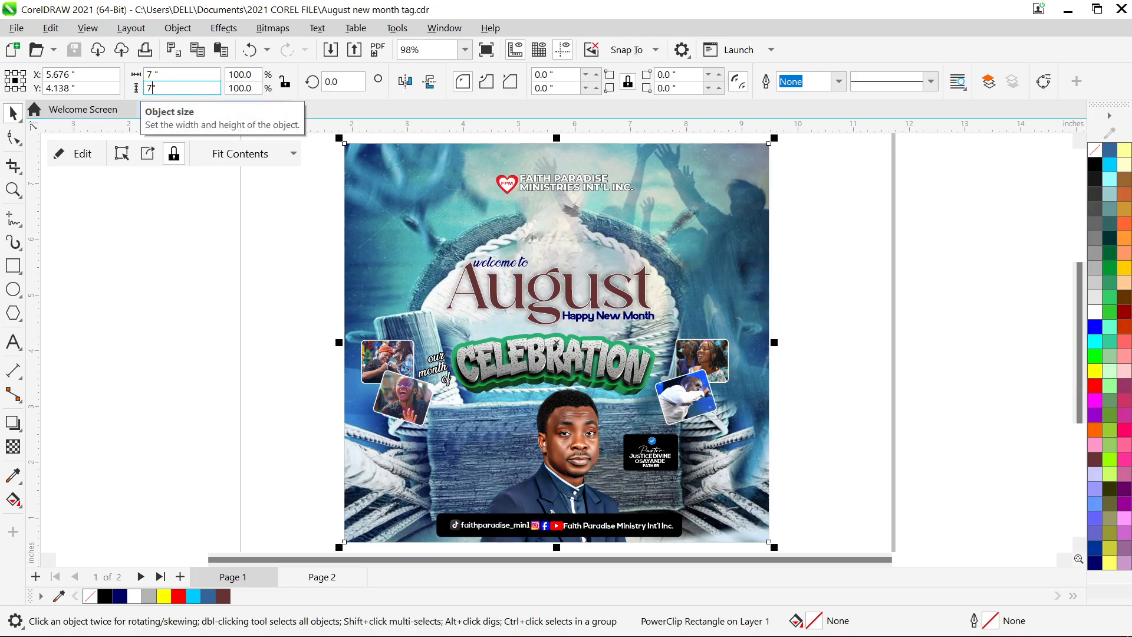
key(Return)
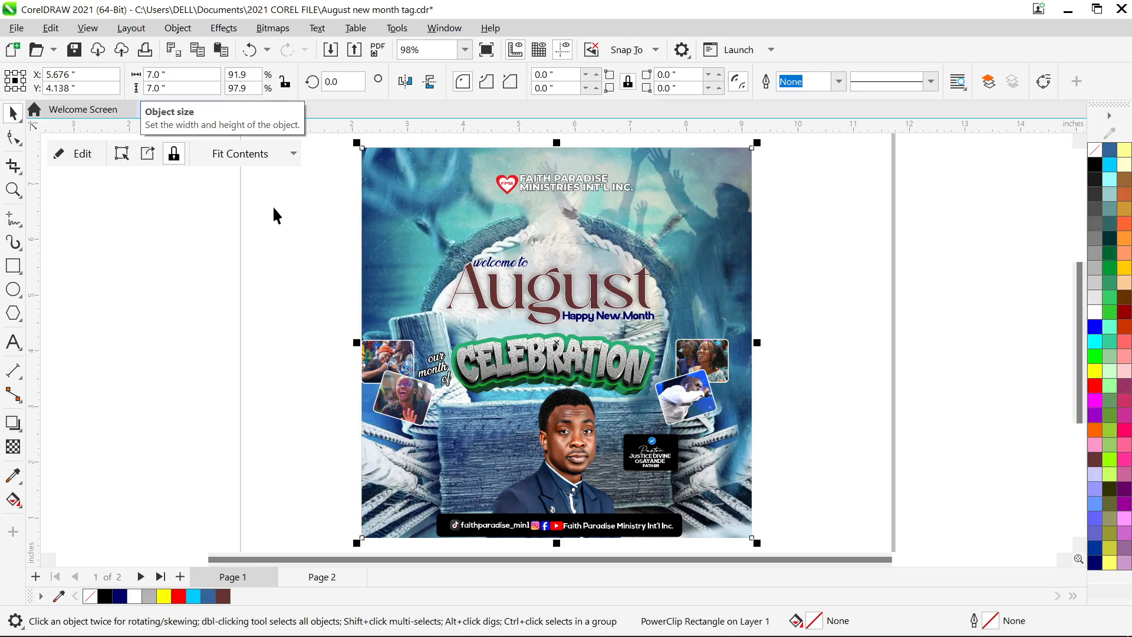
key(ctrl+z)
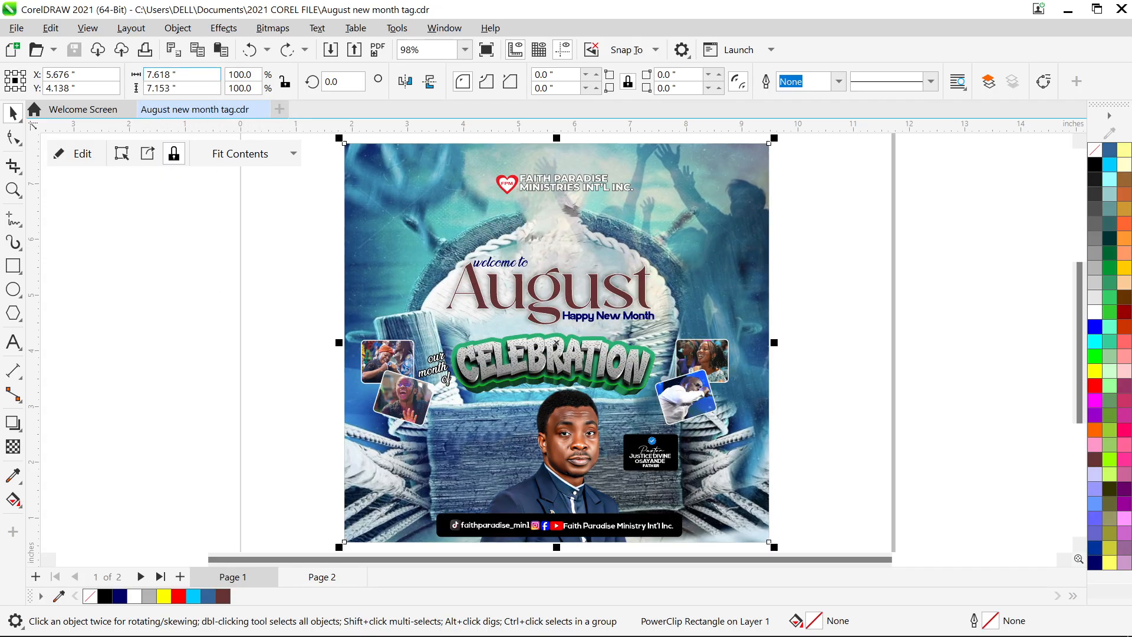
- Draw a rectangle covering the whole poster
click(13, 266)
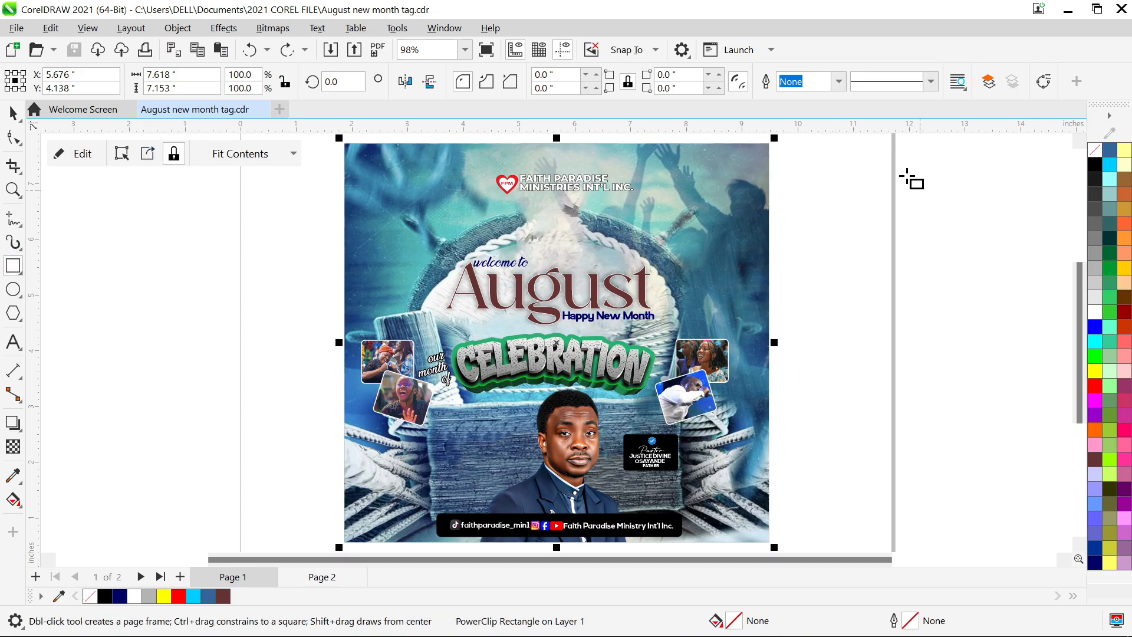
click(807, 172)
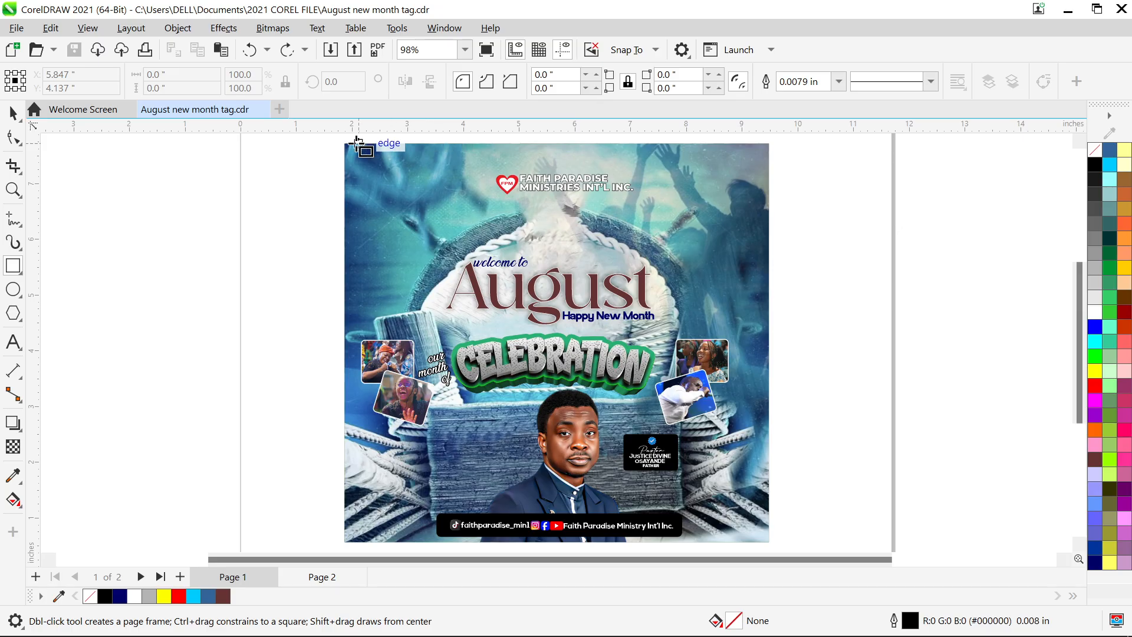
drag(345, 144, 769, 540)
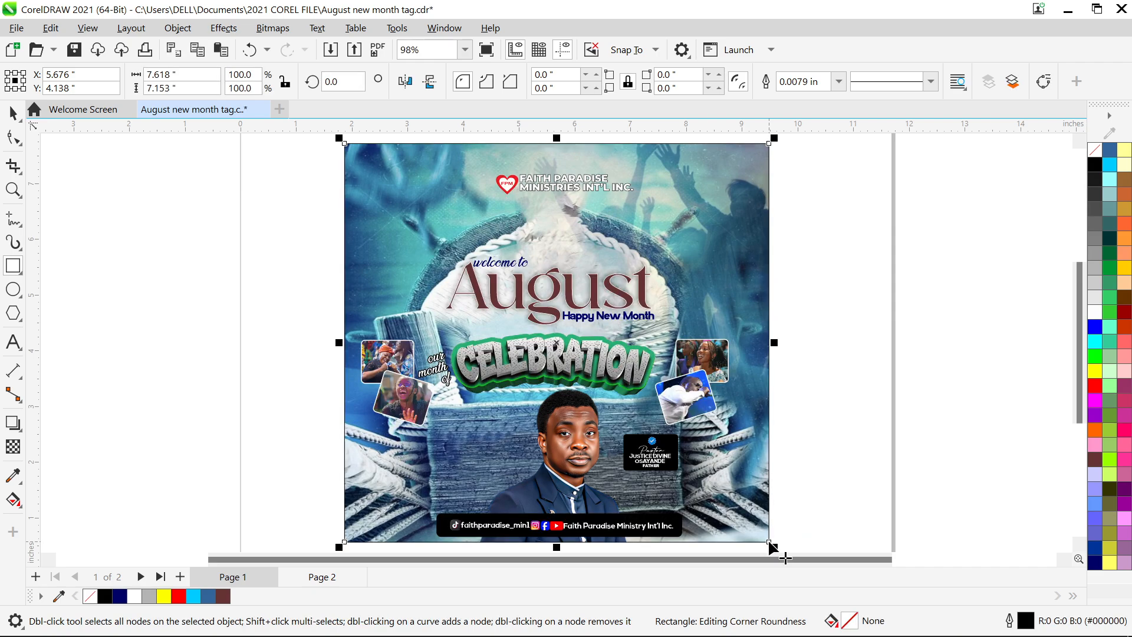
key(space)
drag(525, 314, 918, 288)
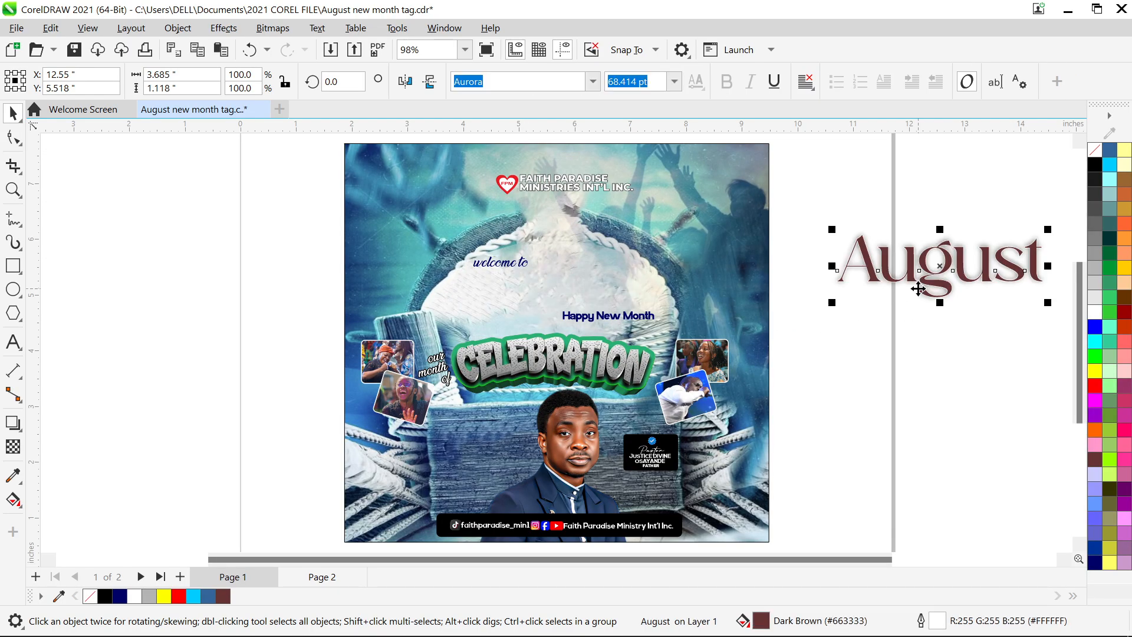
key(ctrl+z)
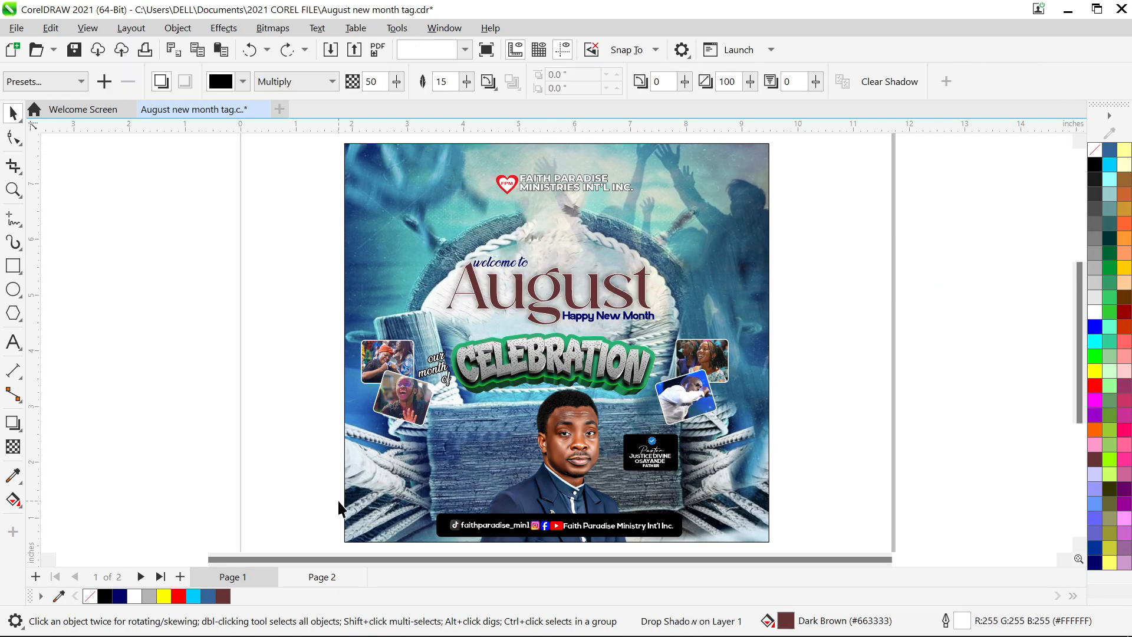
- Move the new 7.618 by 7.153 inch rectangle to sit just right of the poster
click(360, 520)
drag(361, 520, 424, 508)
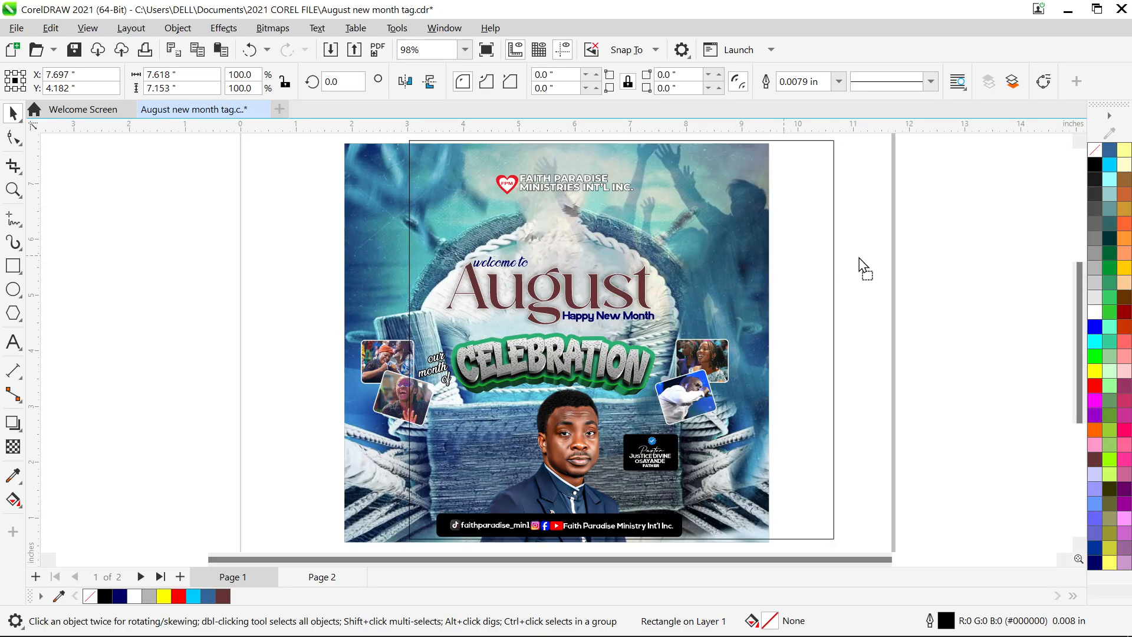
drag(782, 256, 1018, 256)
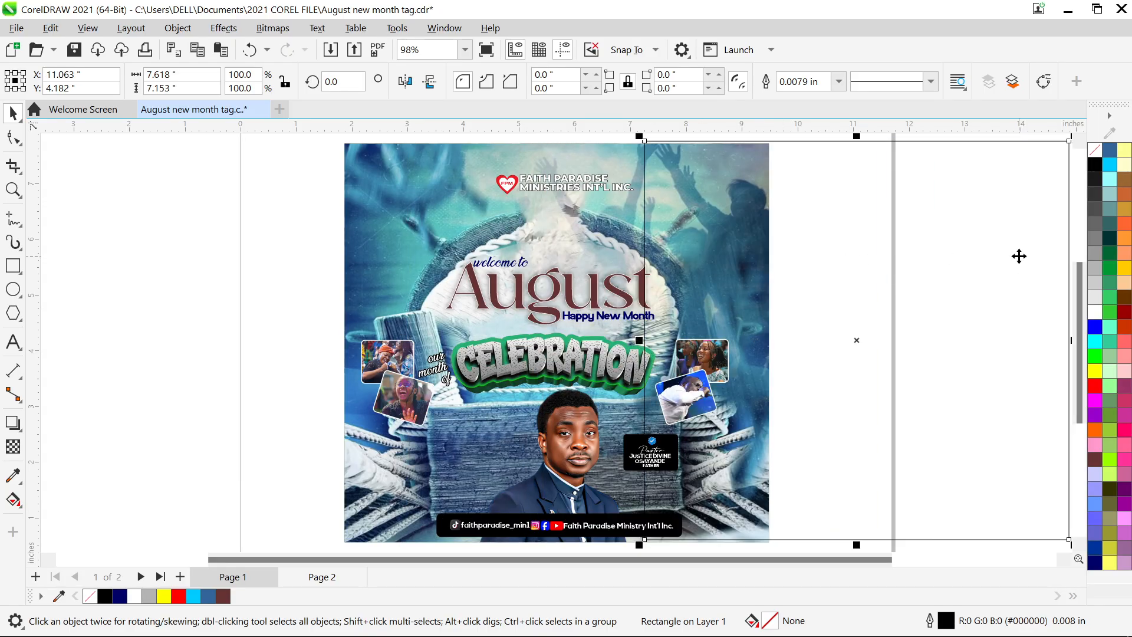
scroll(1018, 255, right, 3)
drag(691, 258, 823, 261)
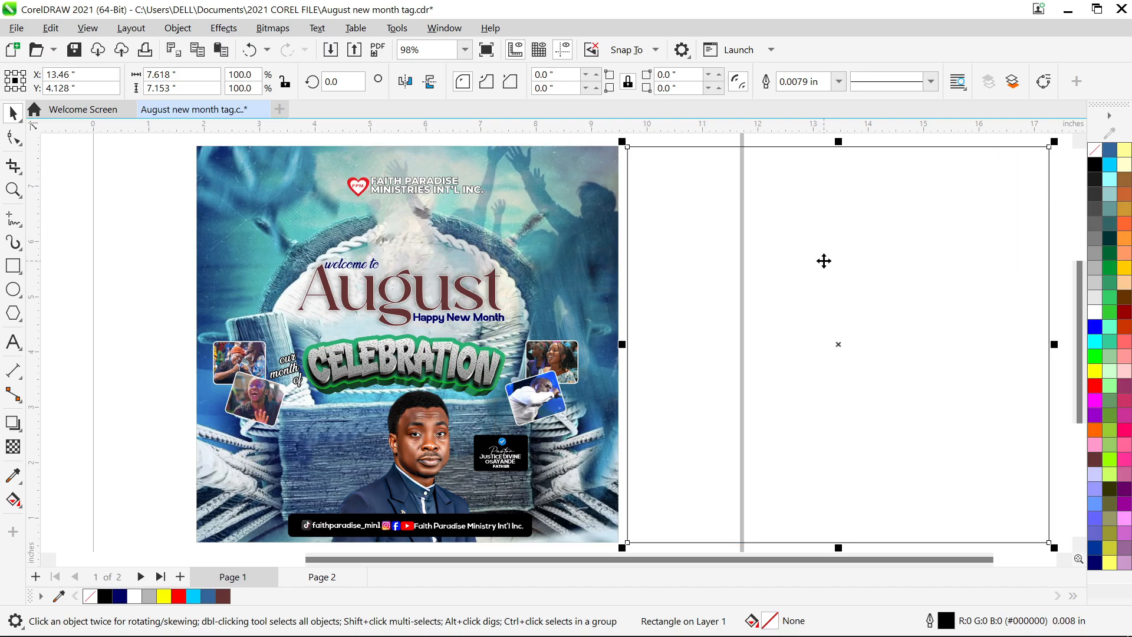
click(824, 261)
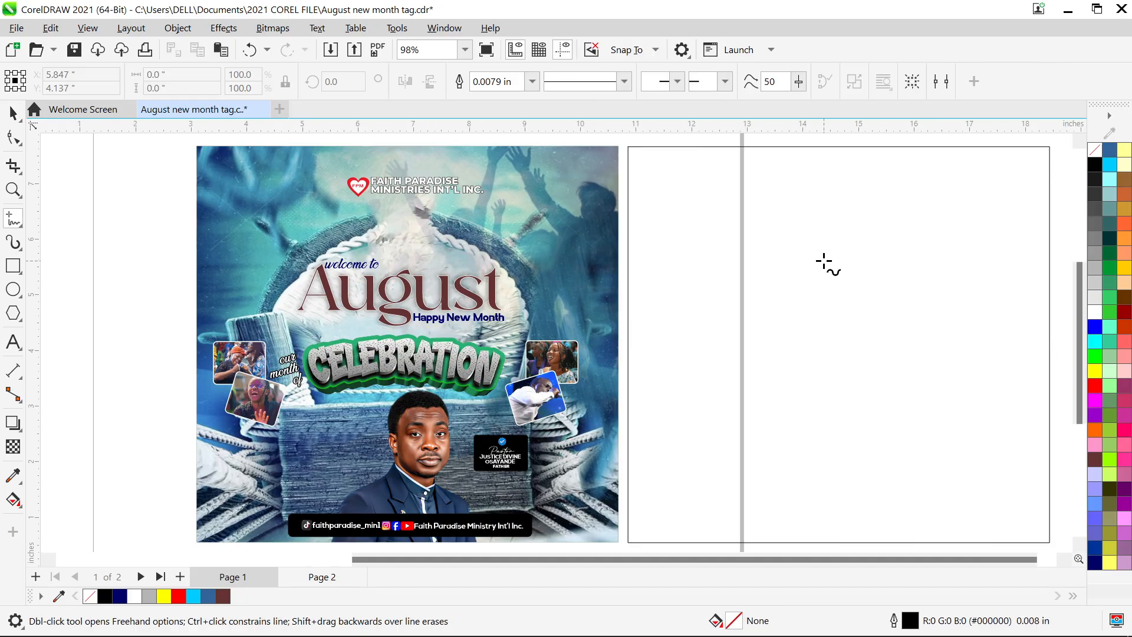
scroll(825, 261, right, 1)
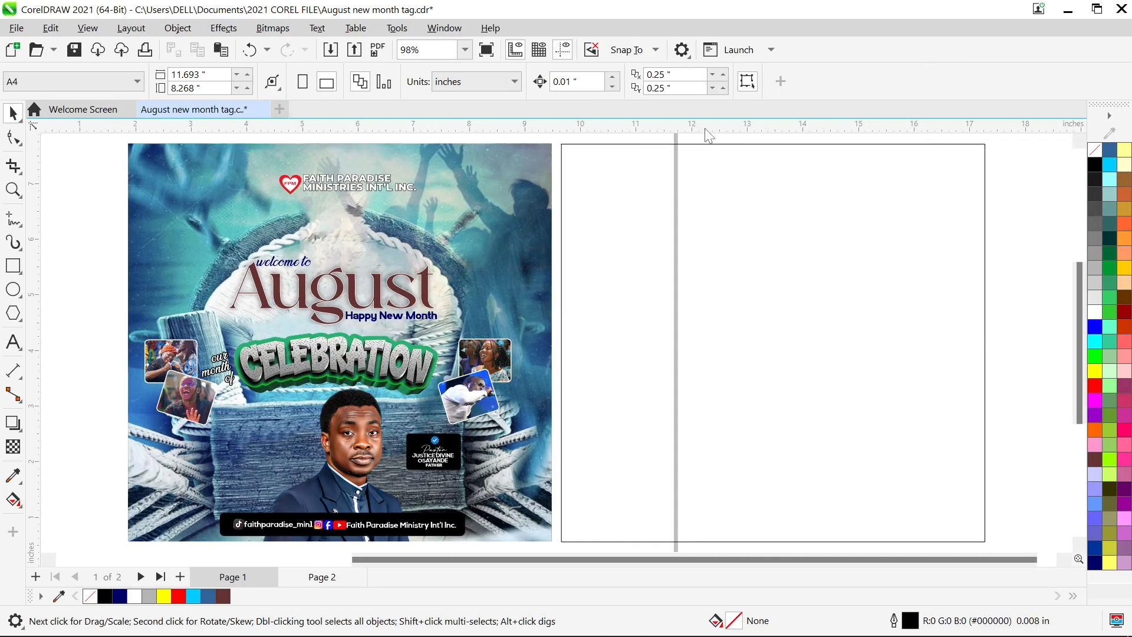
- Add horizontal guidelines at the top and bottom edges of the page
drag(706, 125, 702, 172)
click(702, 172)
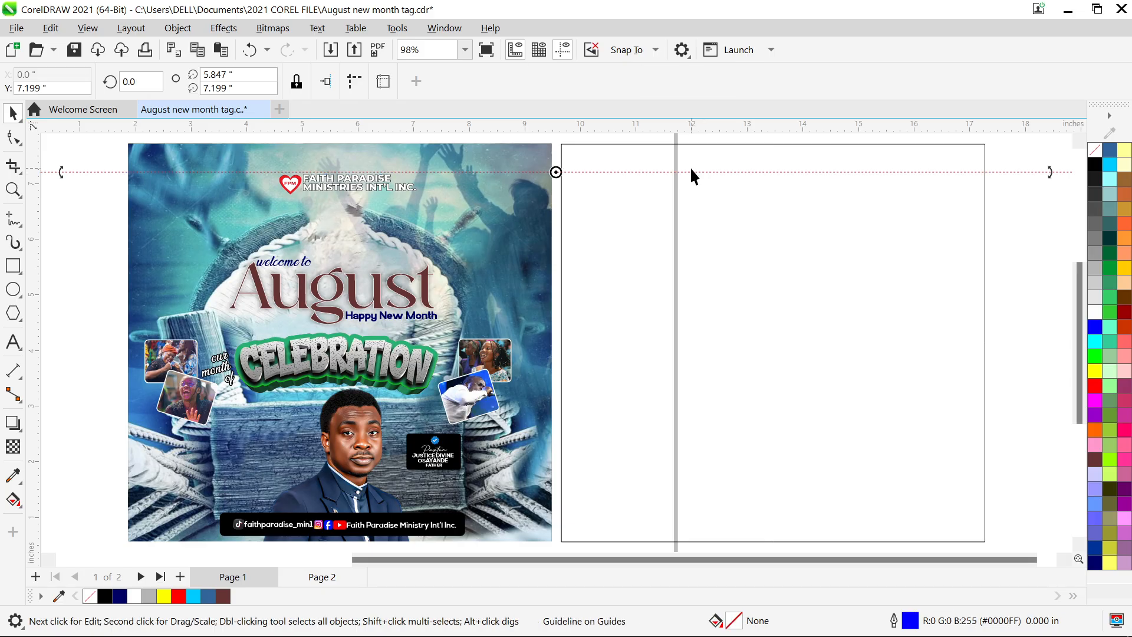
drag(741, 172, 755, 481)
key(Down)
key(Down)
key(Down)
key(Down)
key(Down)
key(Down)
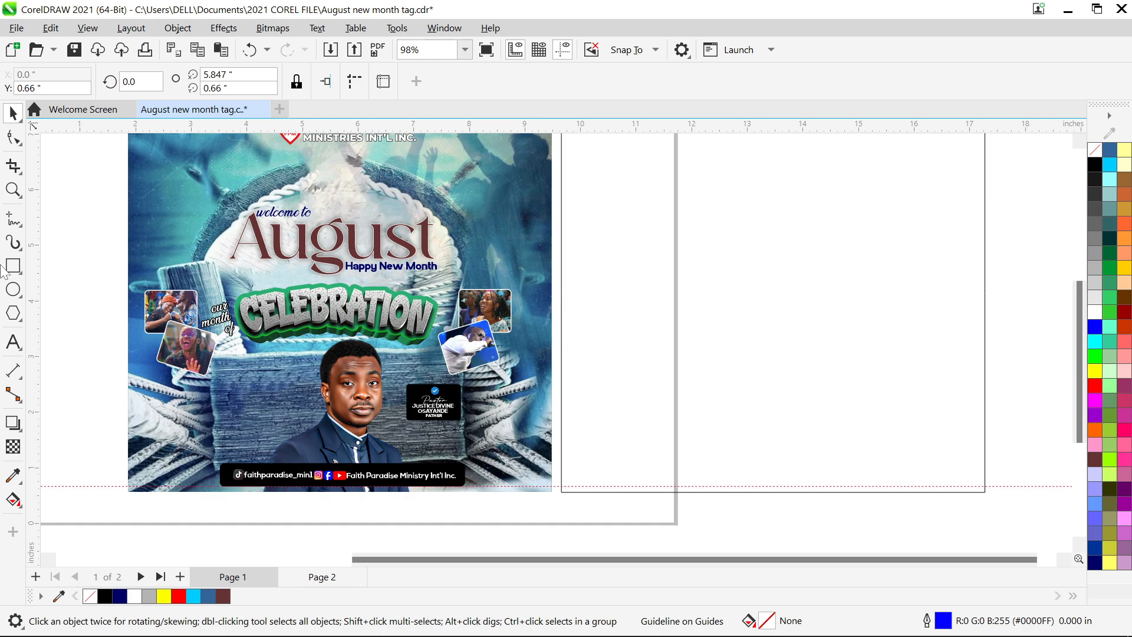
- Add vertical guidelines at the frame edges, including one at 9.362 inches
drag(36, 265, 135, 285)
drag(584, 354, 917, 370)
right_click(566, 323)
scroll(915, 370, up, 1)
scroll(914, 370, left, 1)
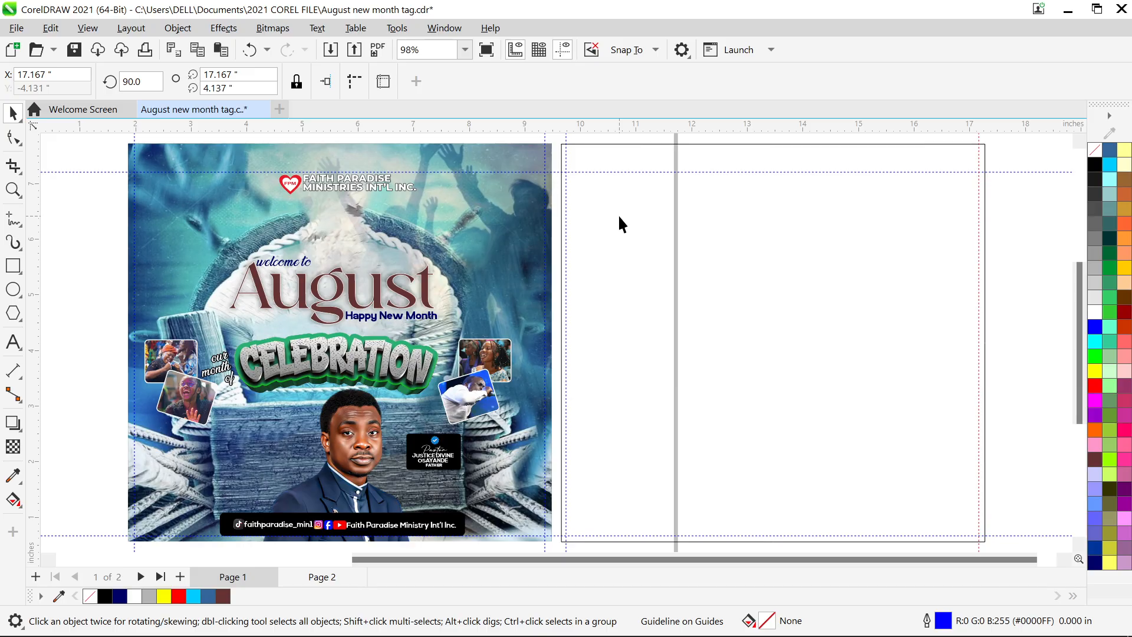
- In the poster's PowerClip, shift the jumping-people photo, select both bitmaps, and finish editing
double_click(223, 216)
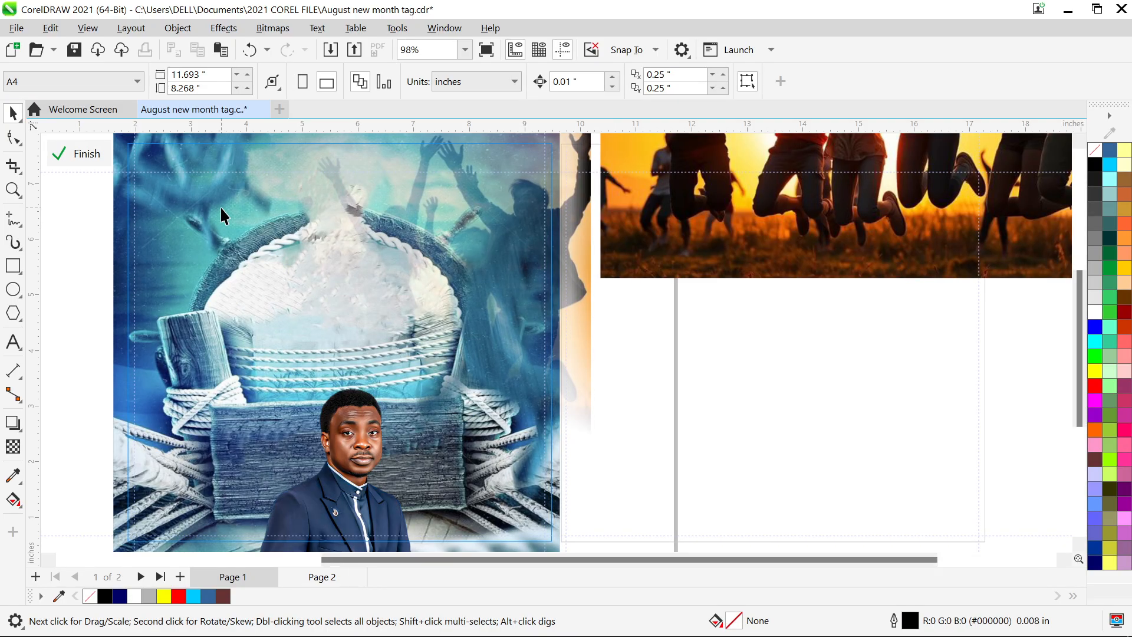
key(F4)
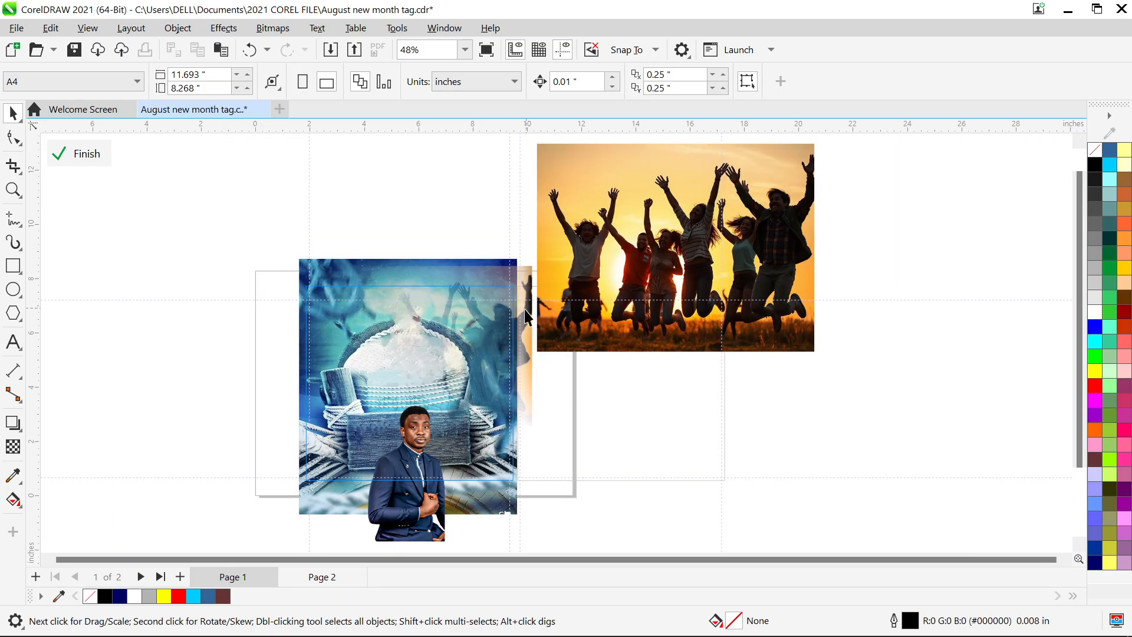
click(710, 218)
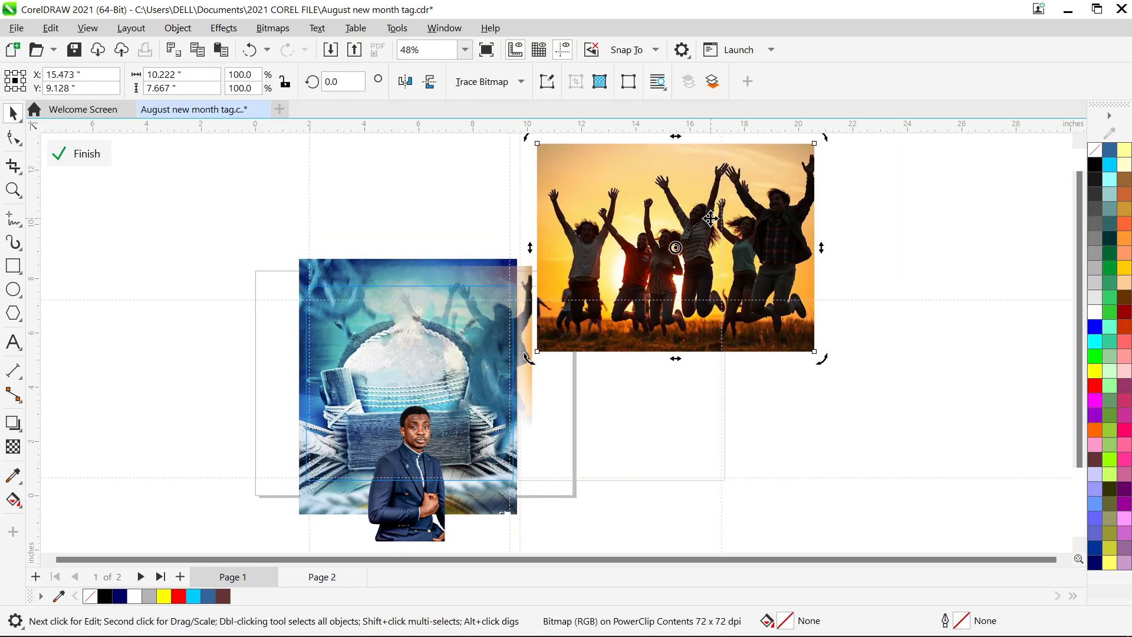
click(711, 218)
drag(671, 215, 831, 321)
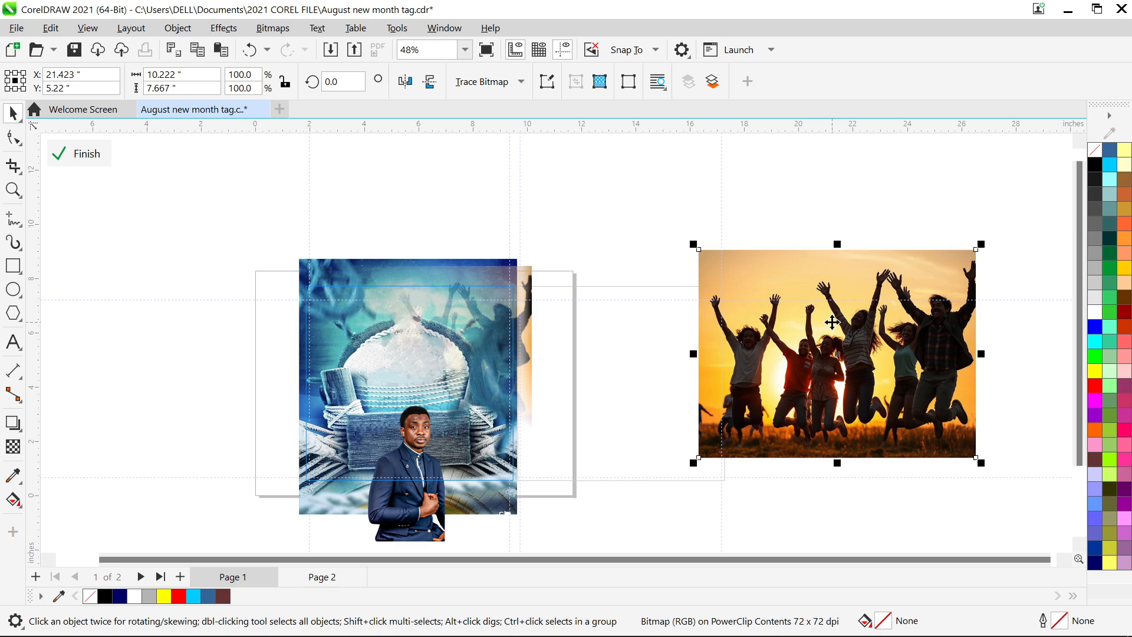
click(339, 445)
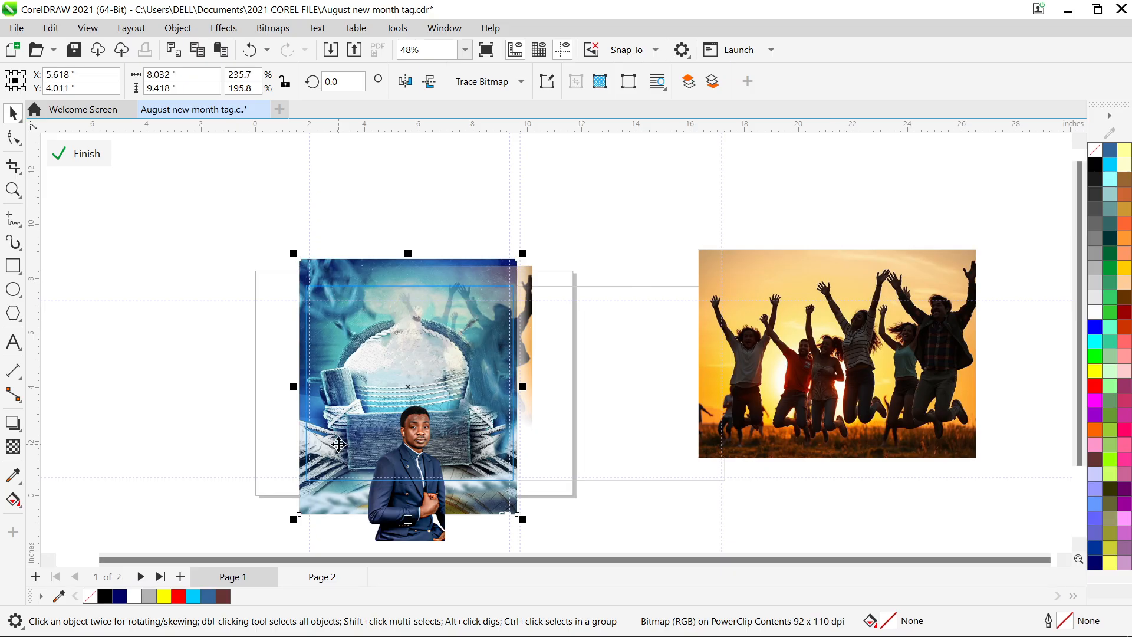
shift+click(764, 408)
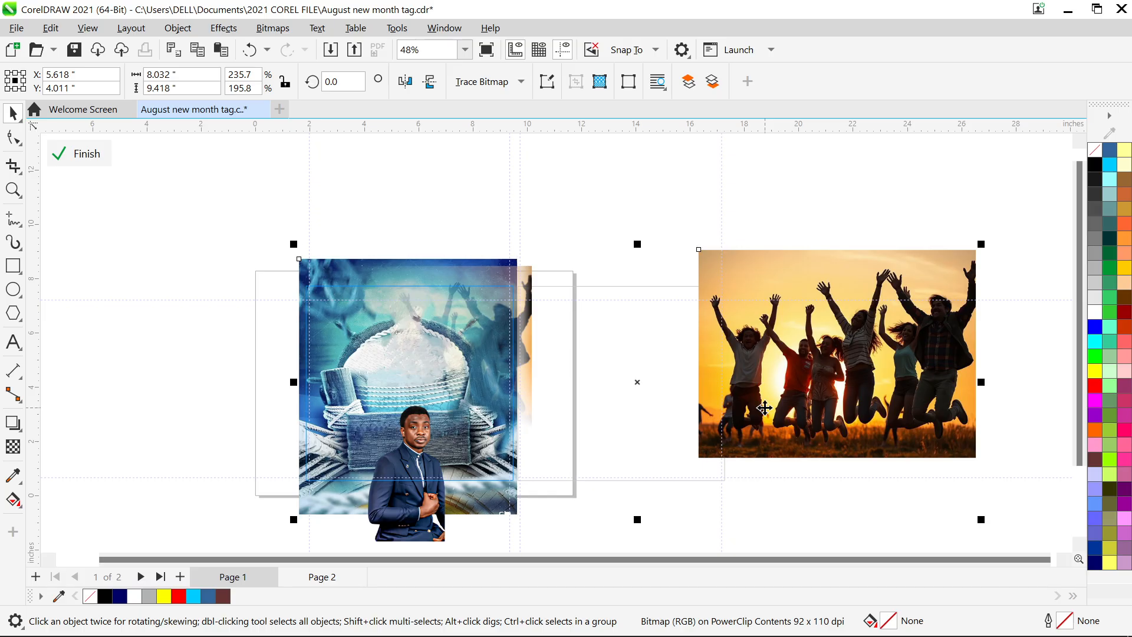
right_click(471, 345)
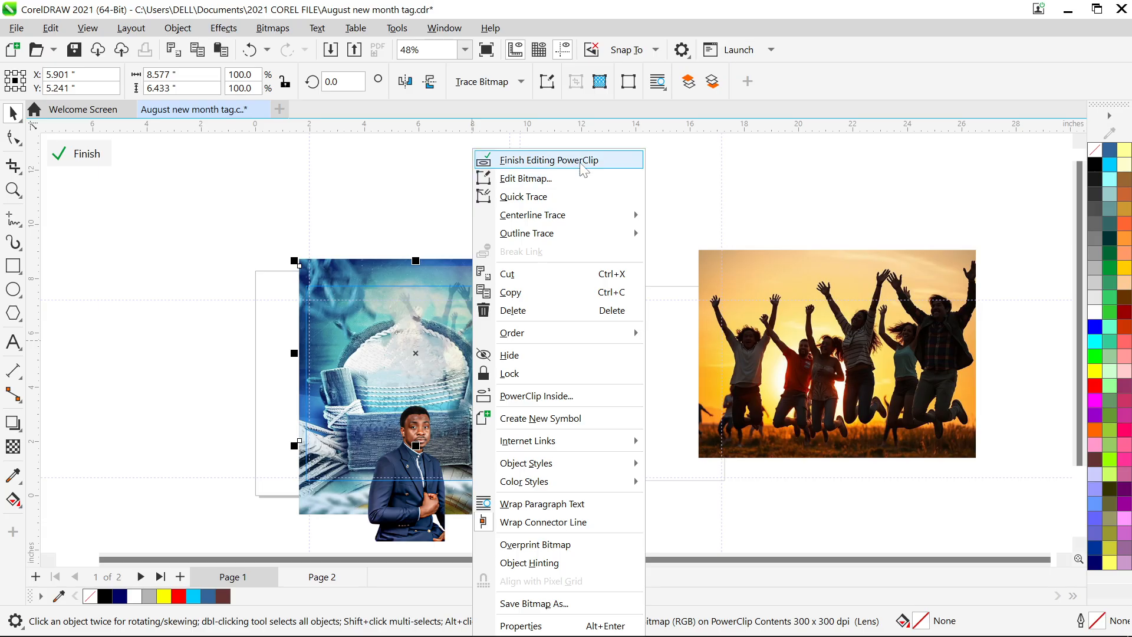
click(584, 162)
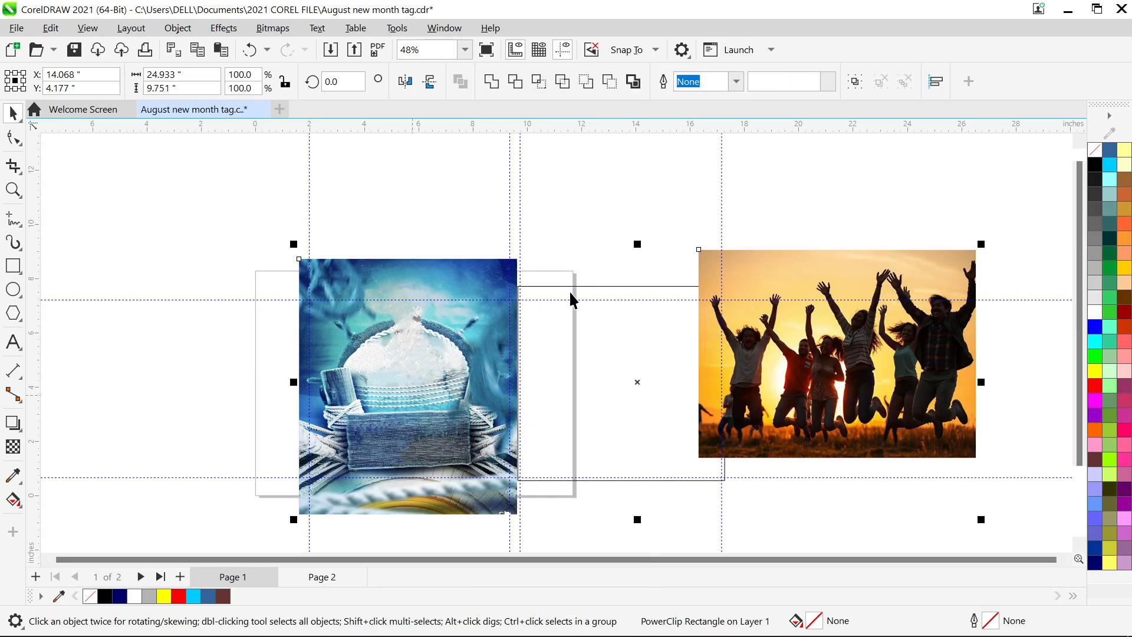
- Place both images inside the new rectangle with PowerClip and open its contents
click(178, 29)
mouse_move(413, 81)
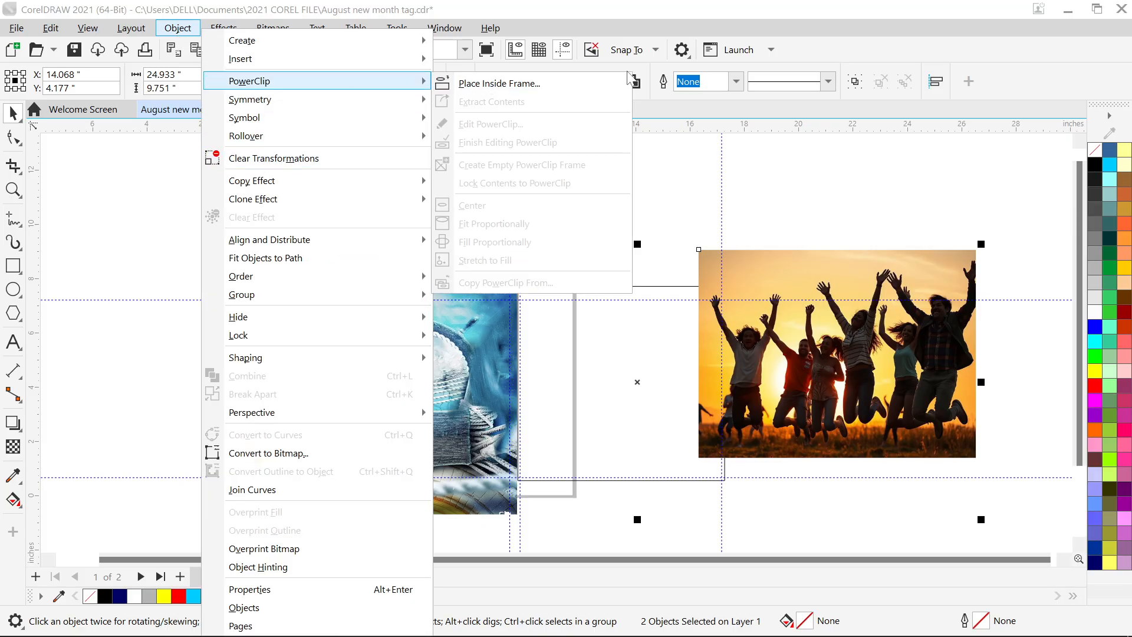
click(593, 84)
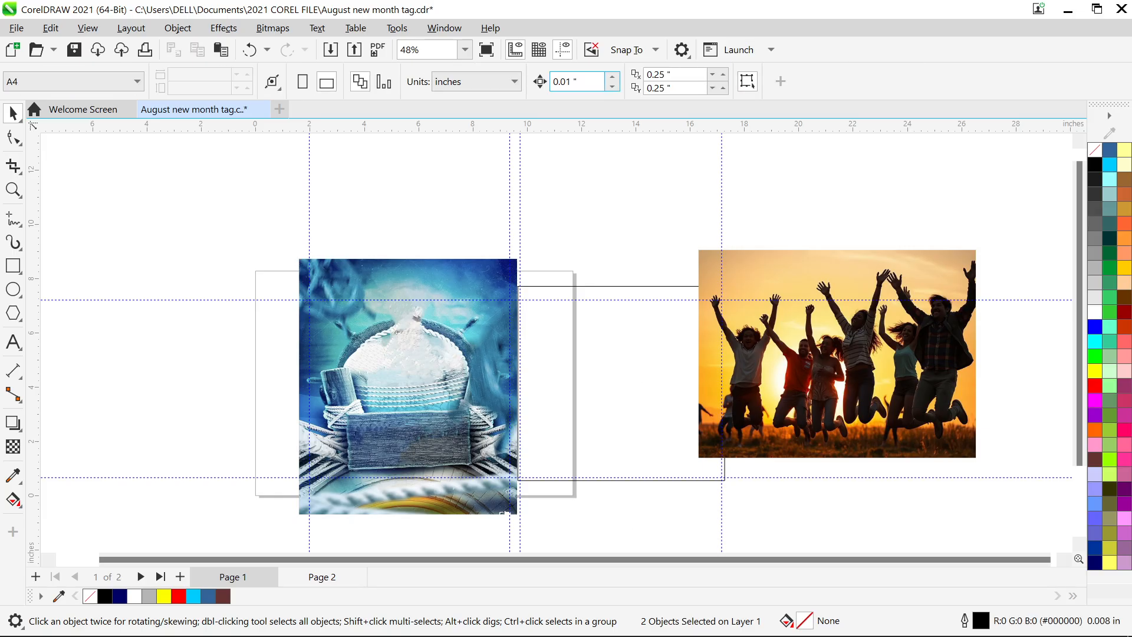
click(621, 376)
double_click(624, 380)
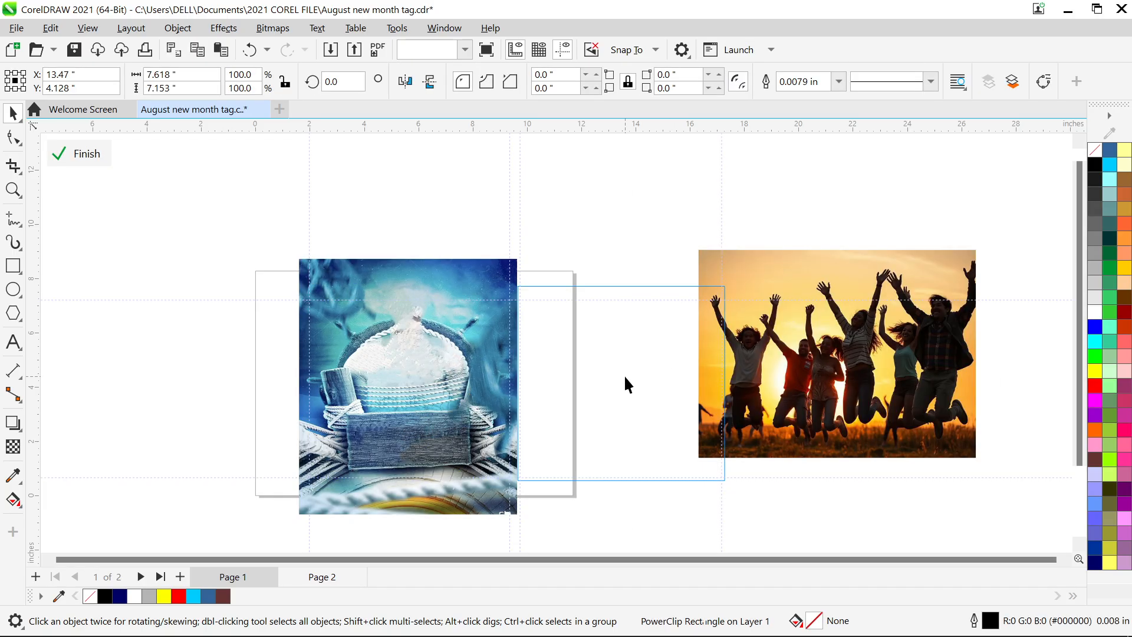
click(365, 380)
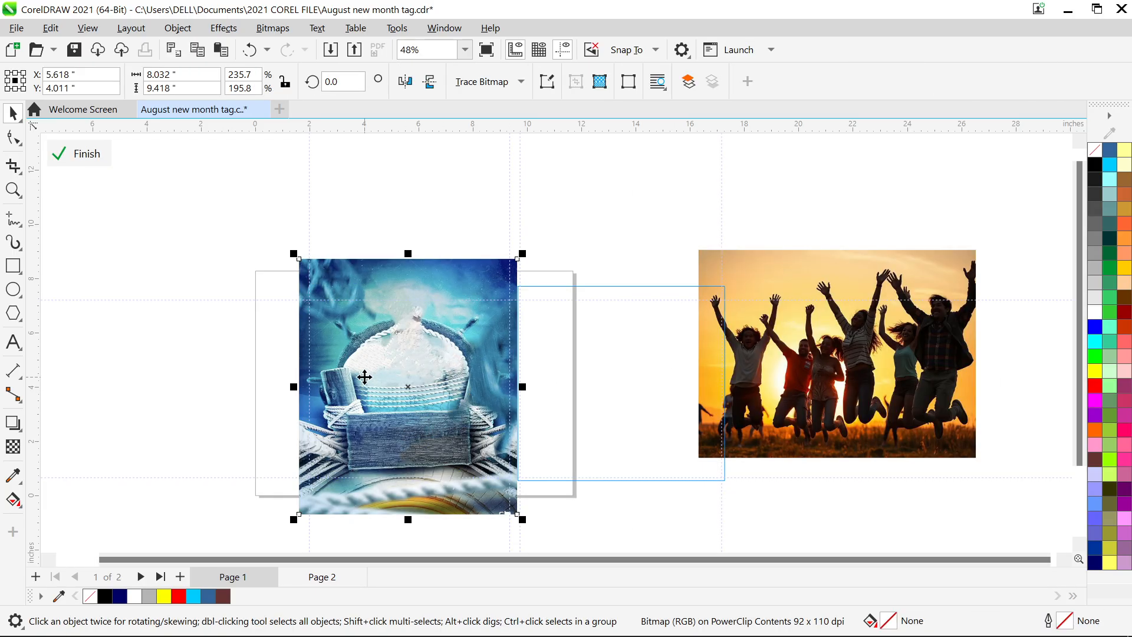
- Nudge the blue background into the frame and scale the jumping-people photo to 78.9% over its top
drag(365, 377, 576, 377)
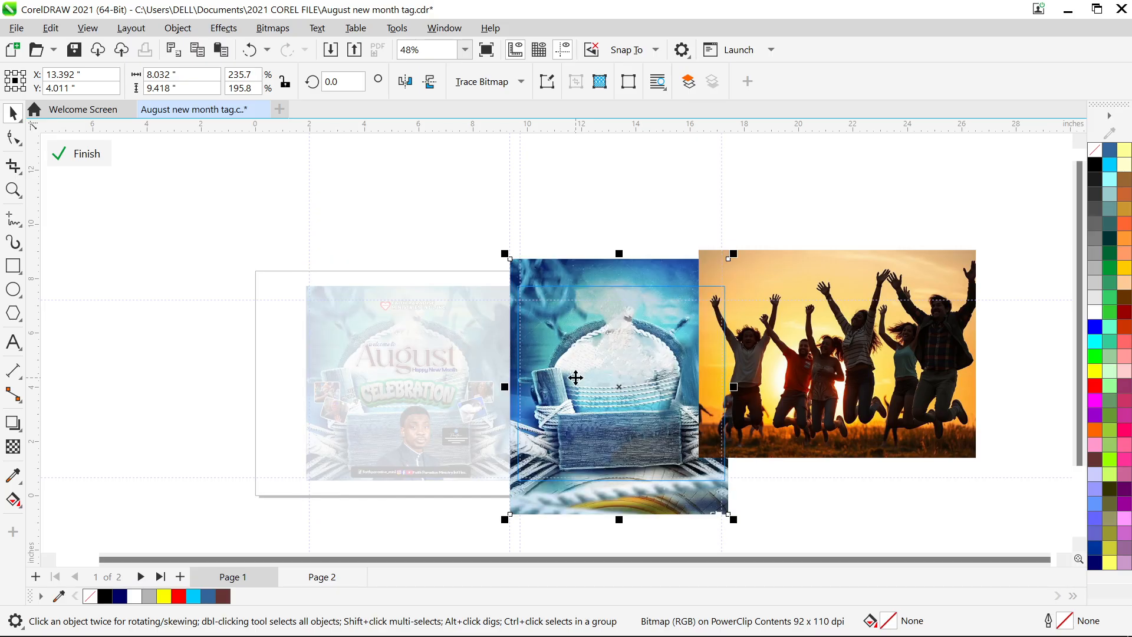
key(Right)
key(Right)
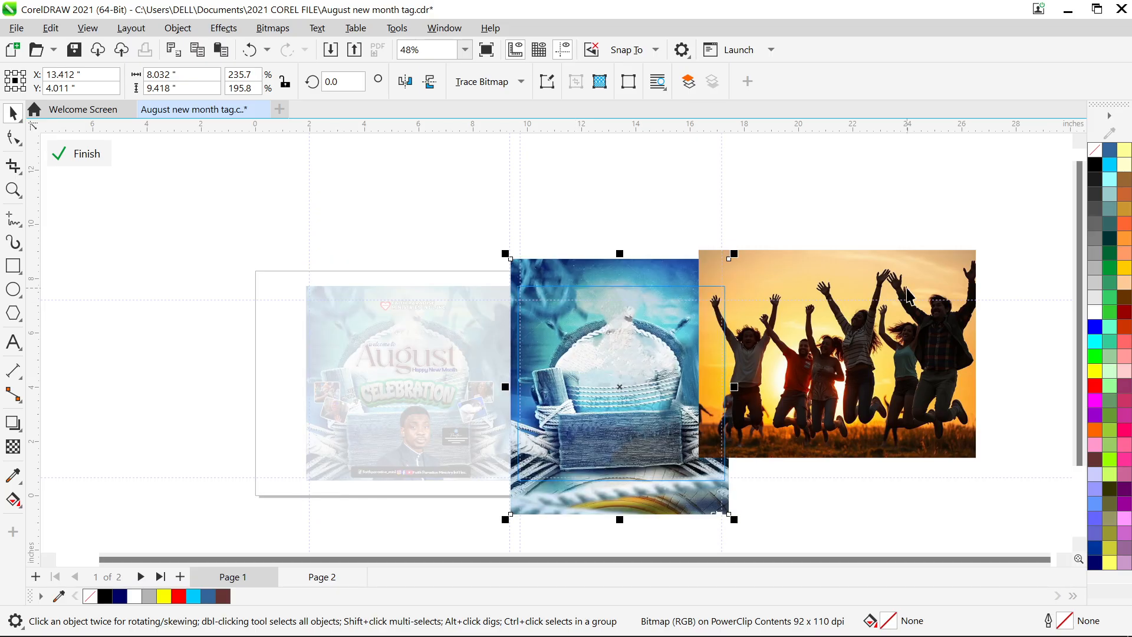
scroll(908, 295, up, 1)
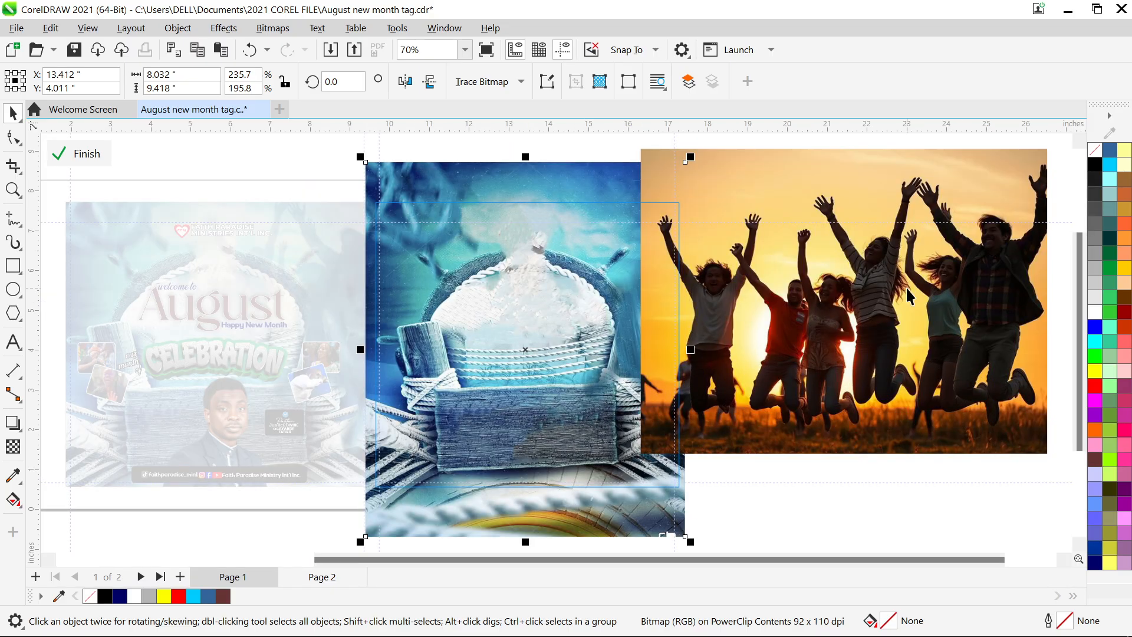
click(884, 260)
drag(884, 259, 565, 237)
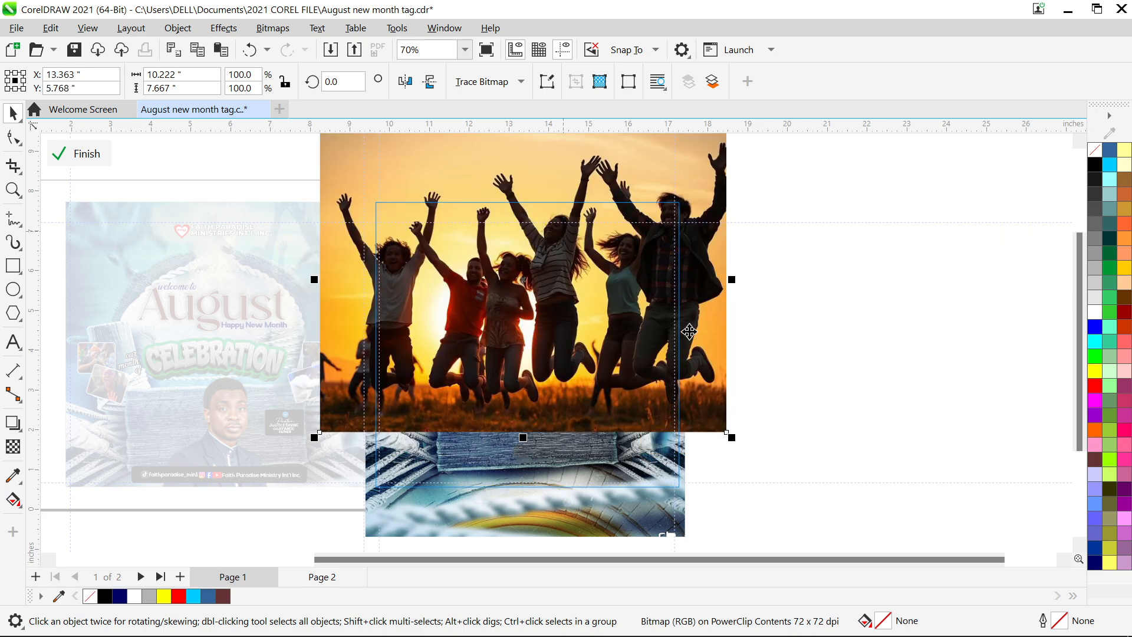
drag(738, 444, 705, 420)
drag(631, 324, 636, 344)
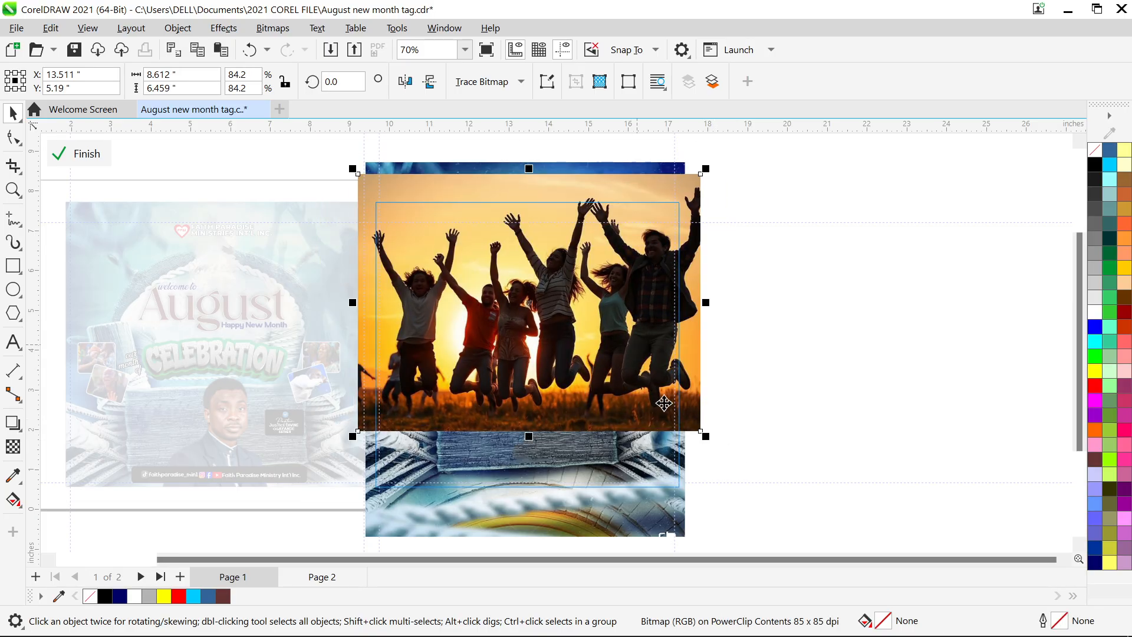
drag(706, 441, 696, 433)
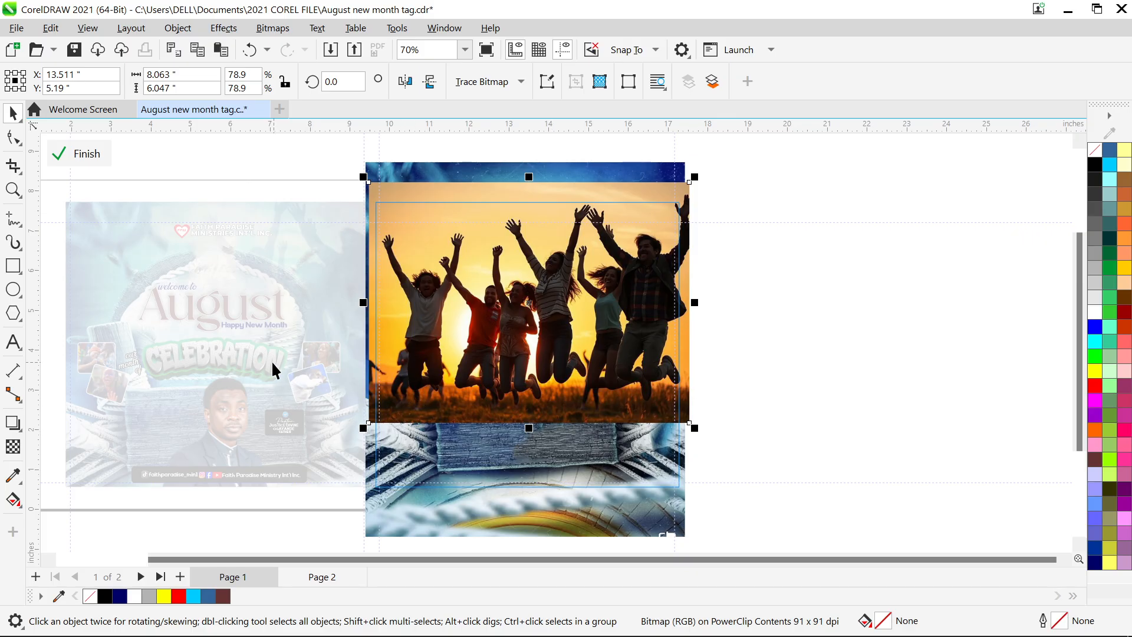
- Apply a uniform transparency of 78 to the jumping-people photo
click(13, 448)
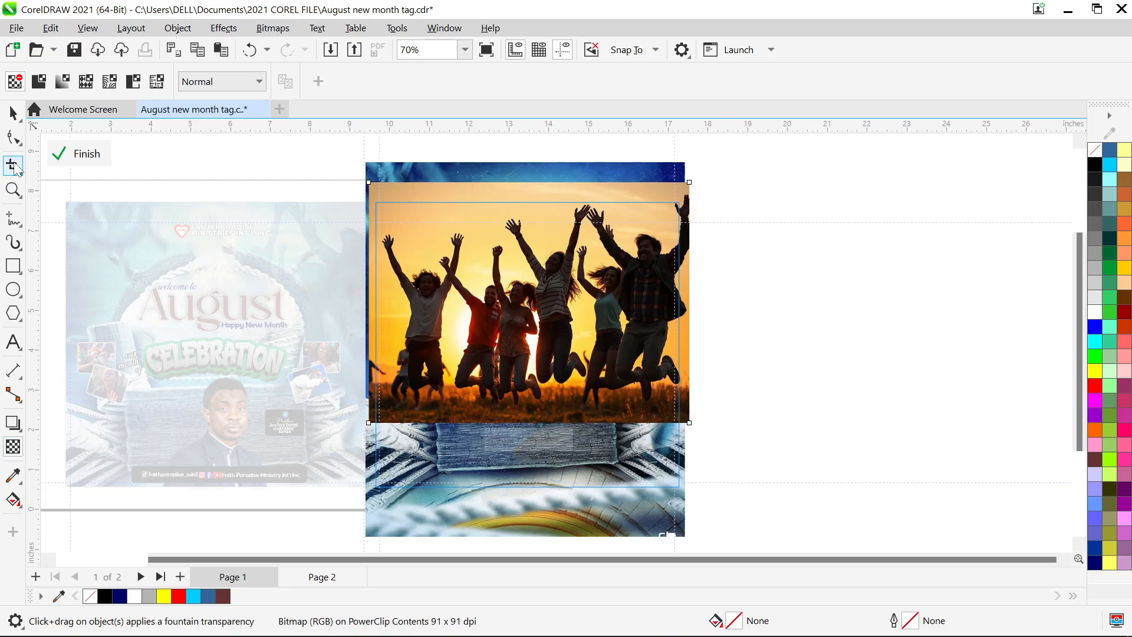
click(38, 82)
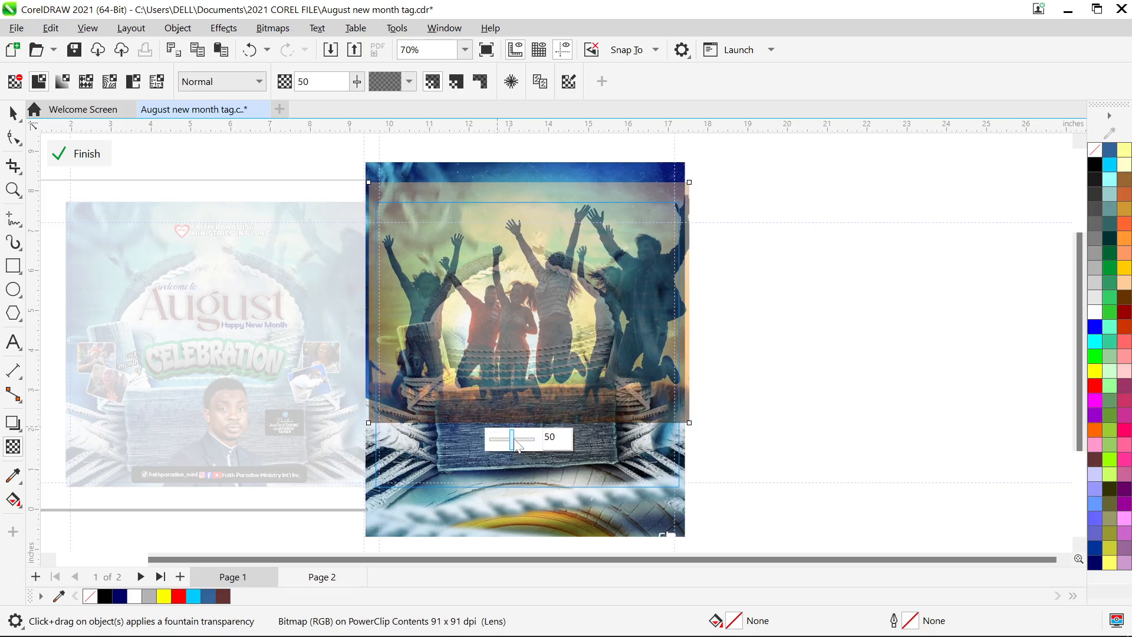
mouse_move(514, 447)
mouse_down()
mouse_move(535, 449)
mouse_move(516, 444)
mouse_up()
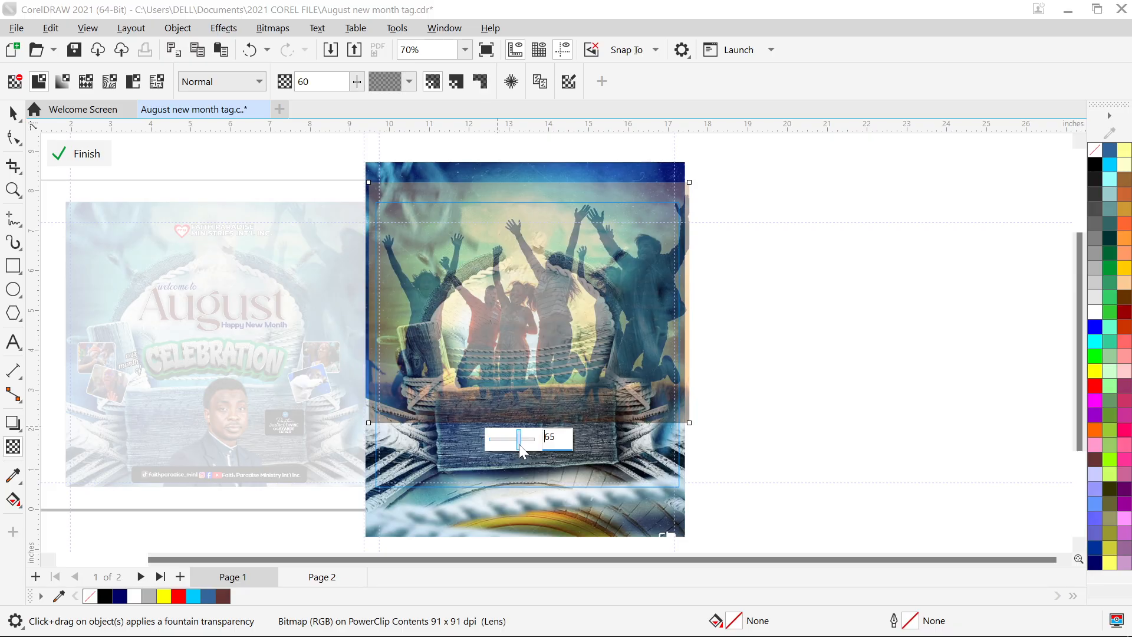
drag(524, 447, 524, 448)
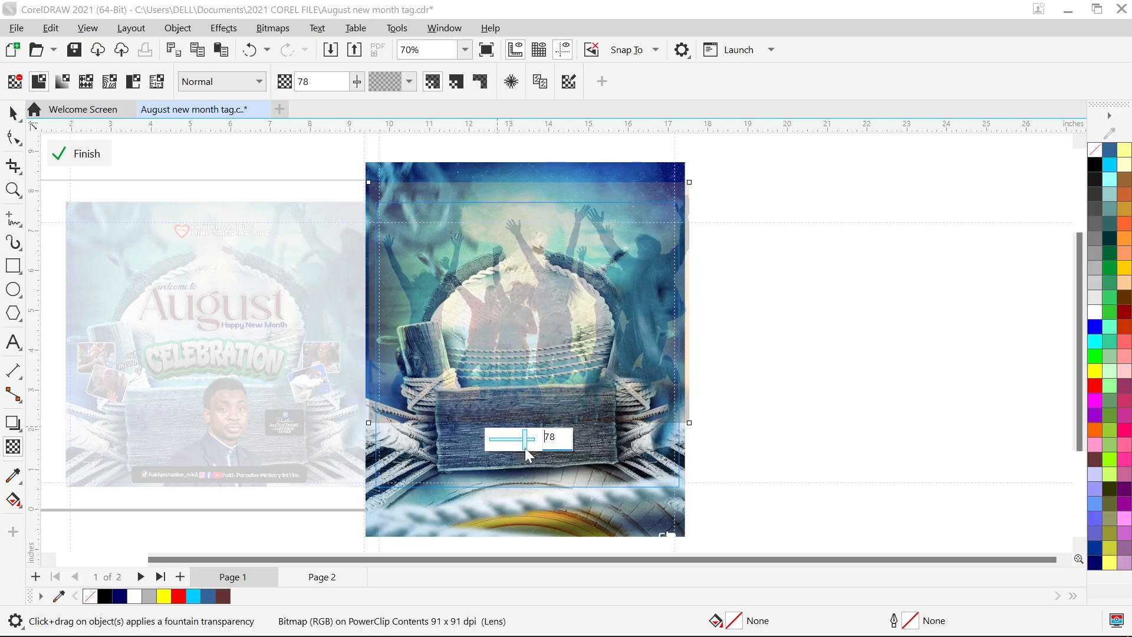
click(13, 112)
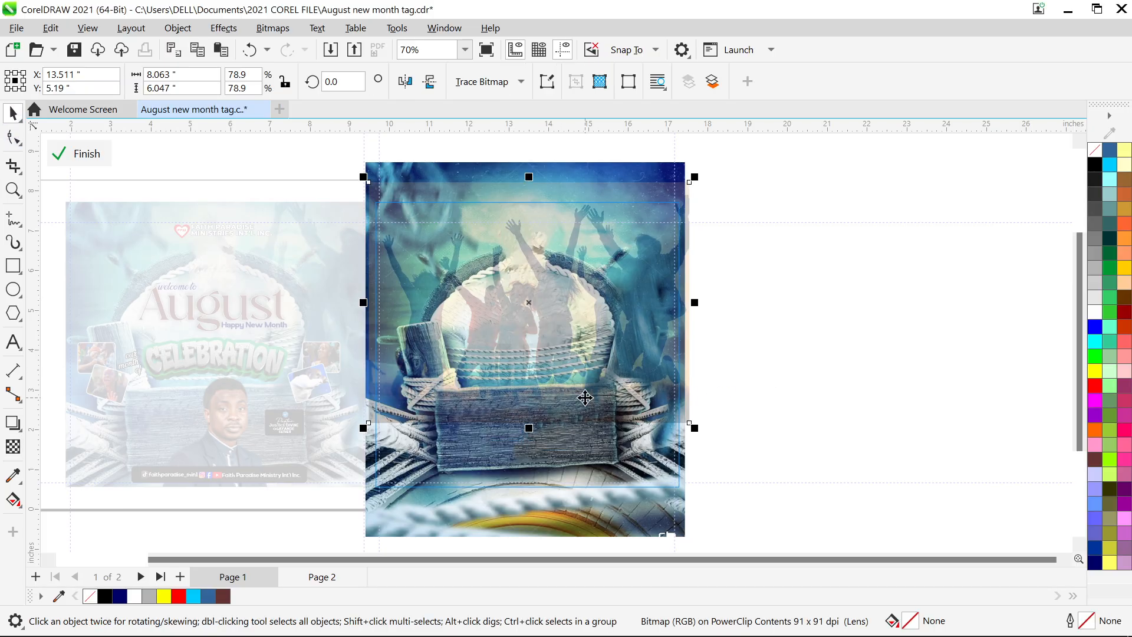
scroll(548, 392, up, 4)
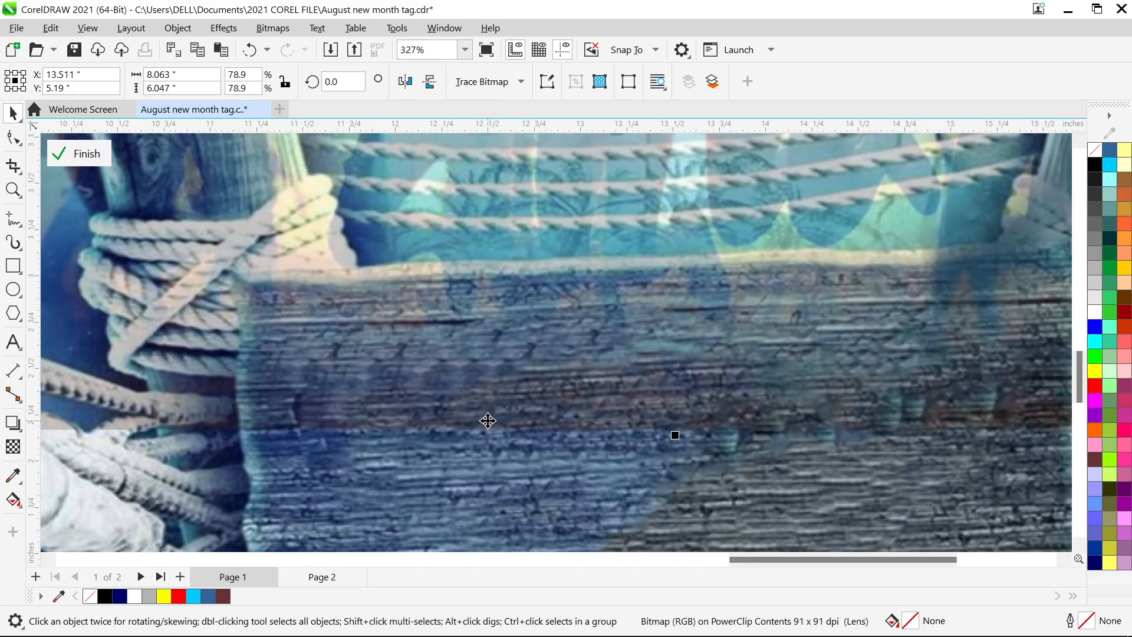
scroll(543, 475, down, 4)
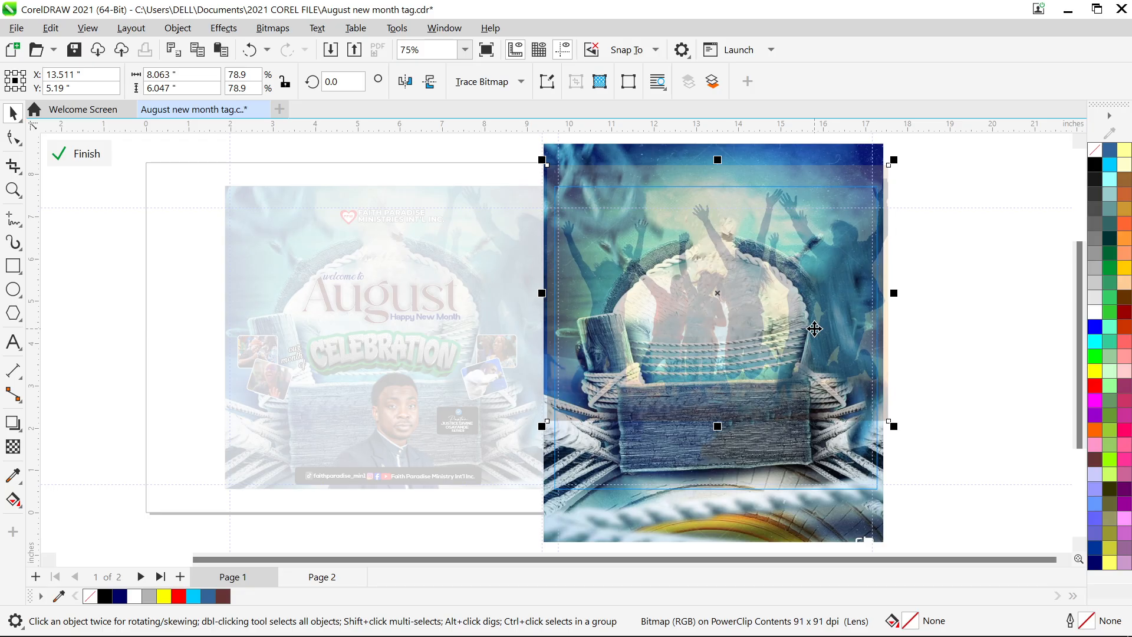
- Convert the faded crowd photo to a 300 dpi RGB bitmap
click(270, 29)
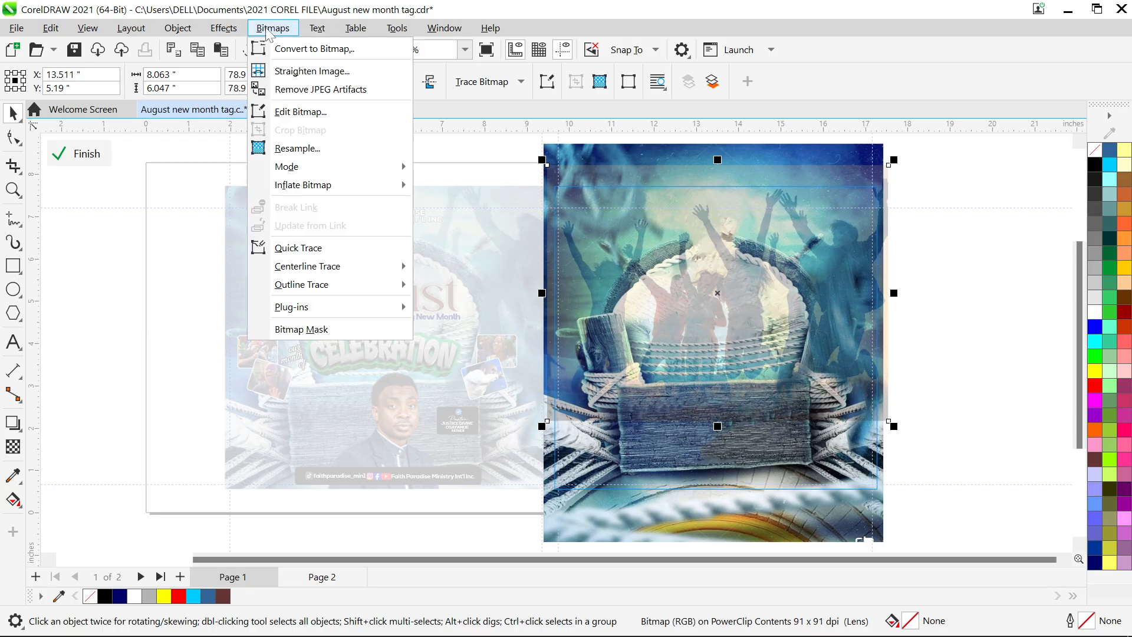
click(317, 57)
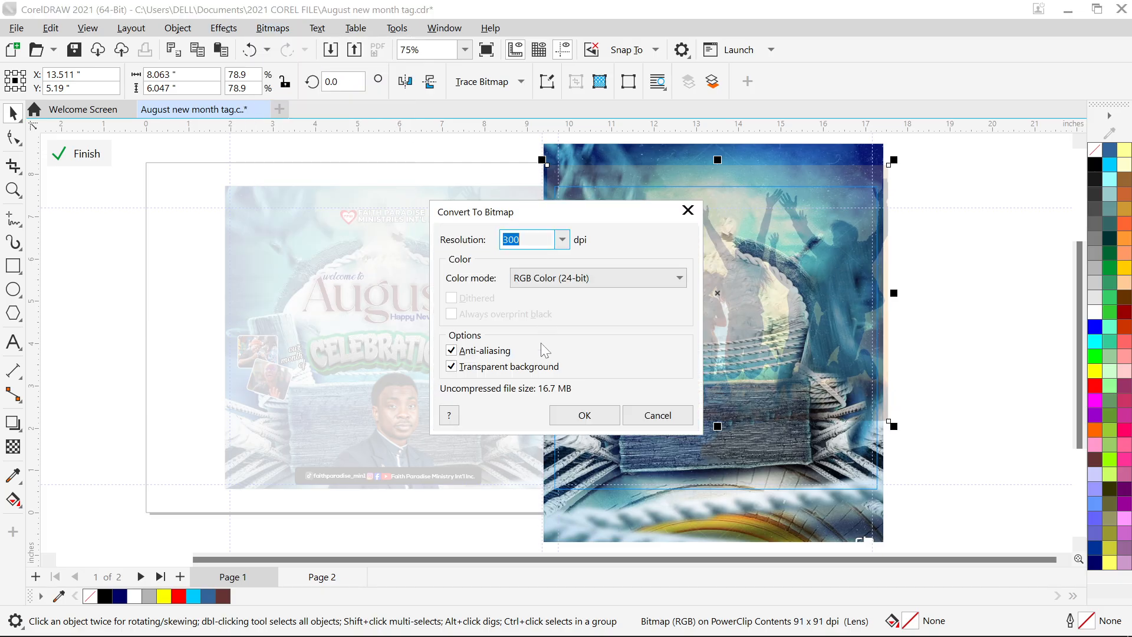
click(571, 417)
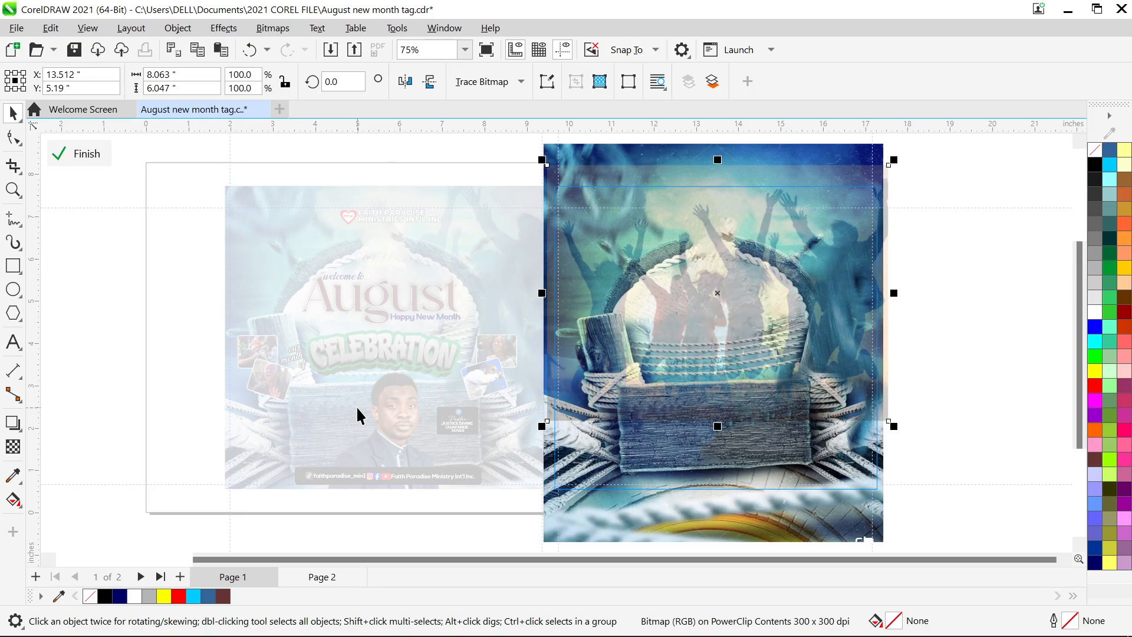
- Give the crowd photo a fountain transparency fading toward the top right
click(18, 453)
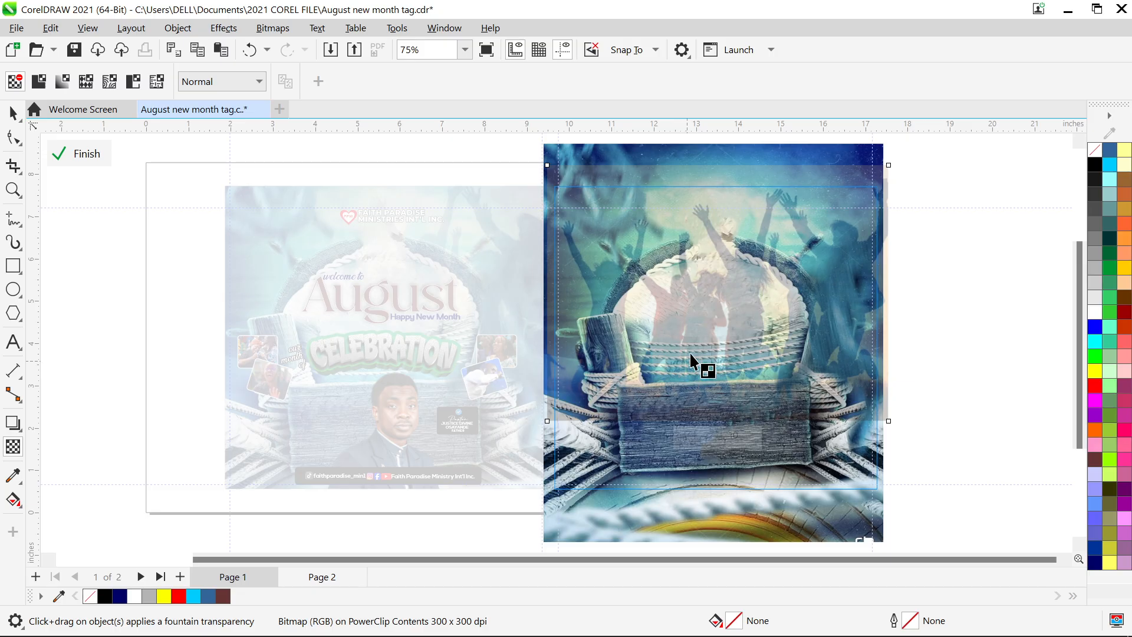
drag(700, 329, 580, 406)
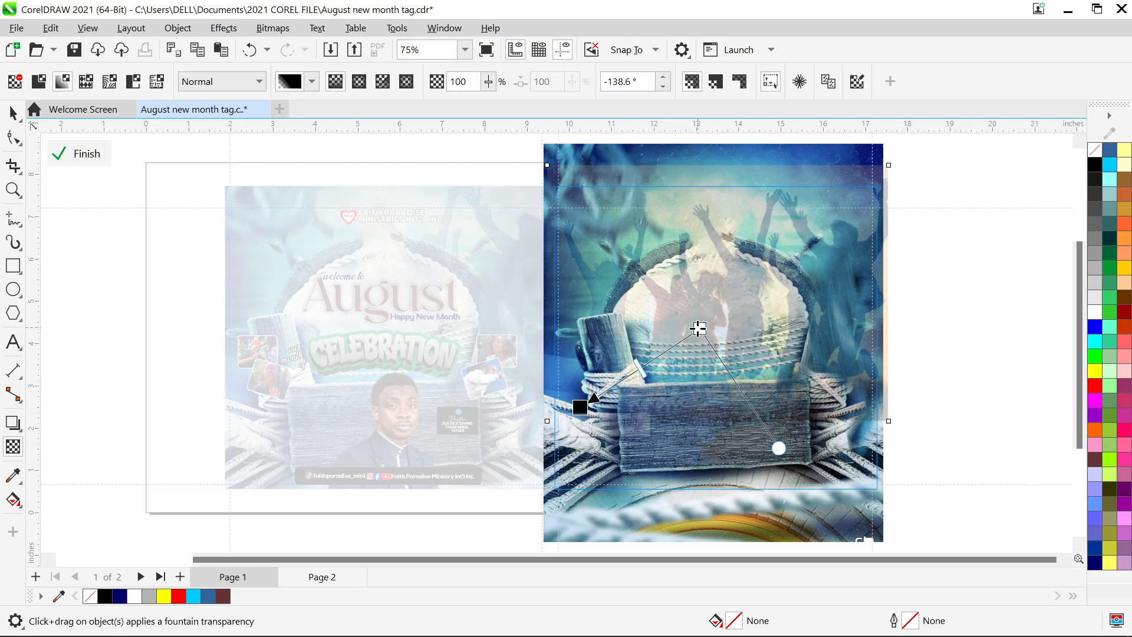
drag(700, 328, 819, 201)
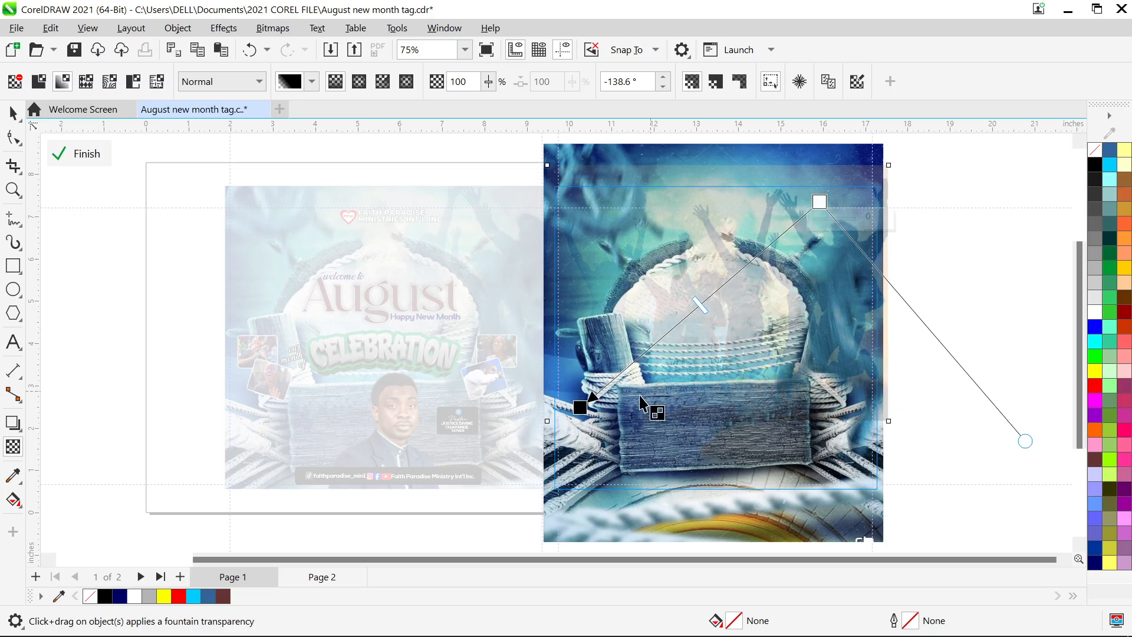
drag(580, 407, 697, 346)
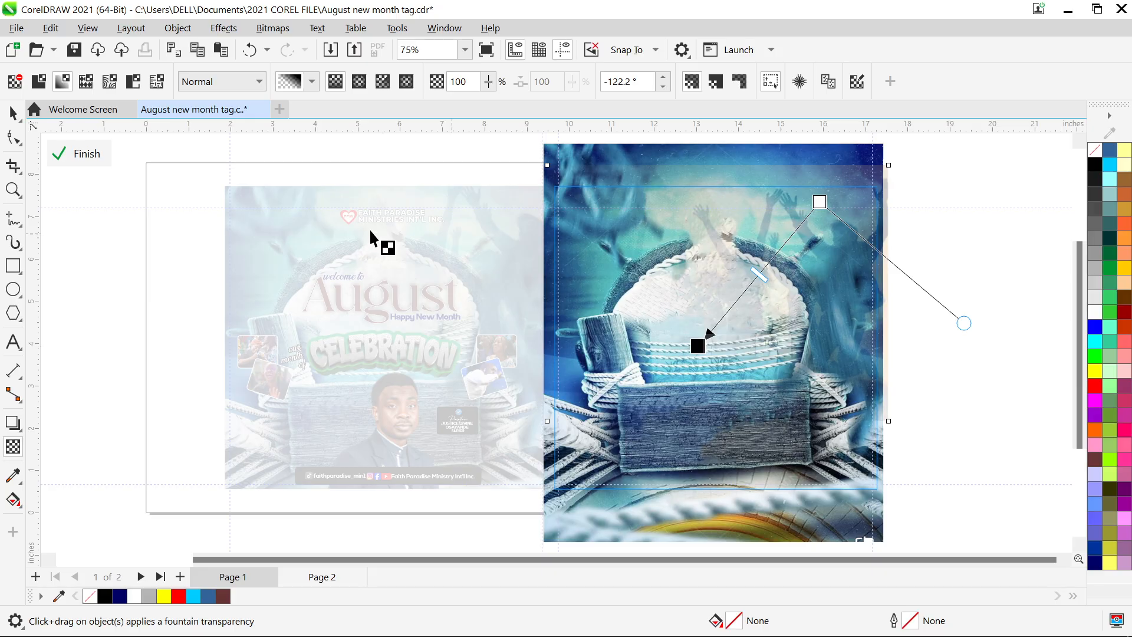
click(12, 113)
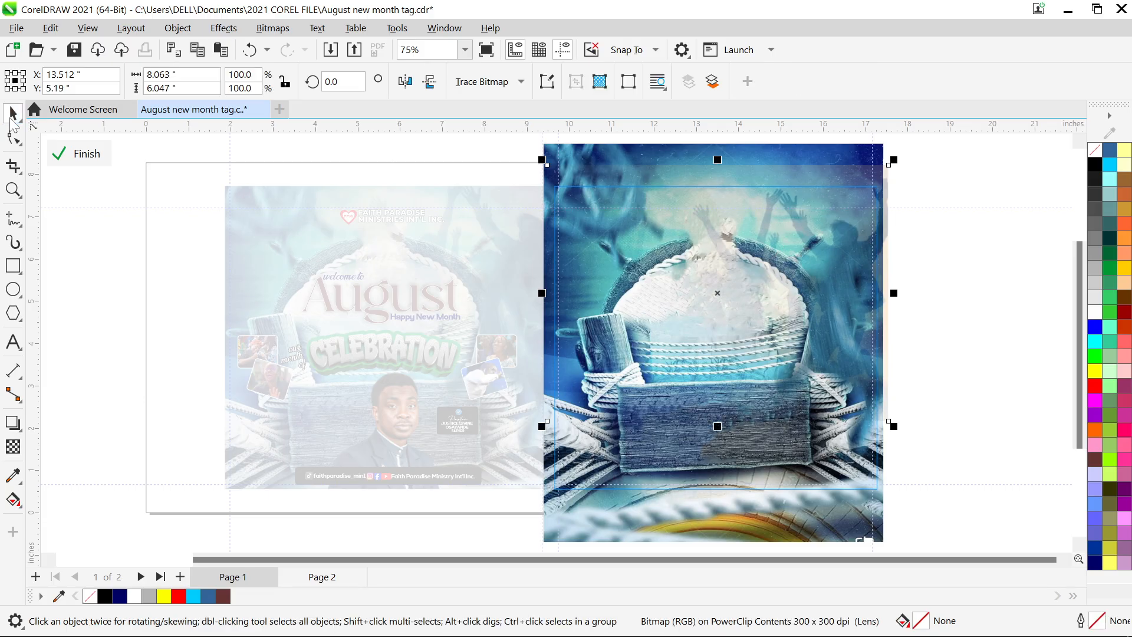
- Finish editing the PowerClip and zoom to show both flyers
right_click(811, 325)
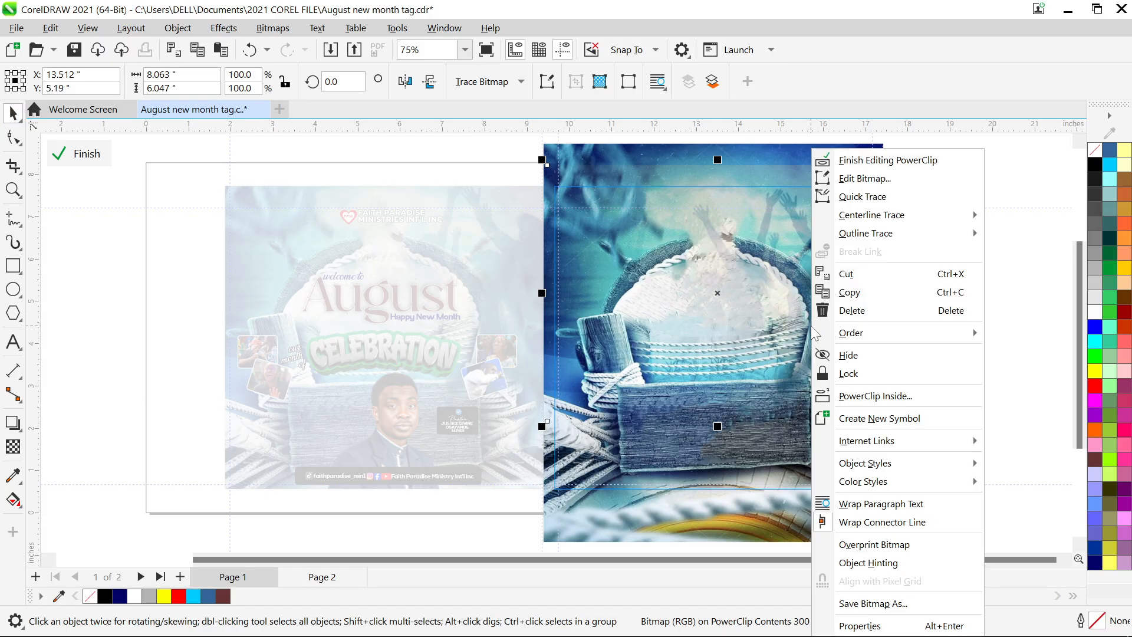
click(882, 162)
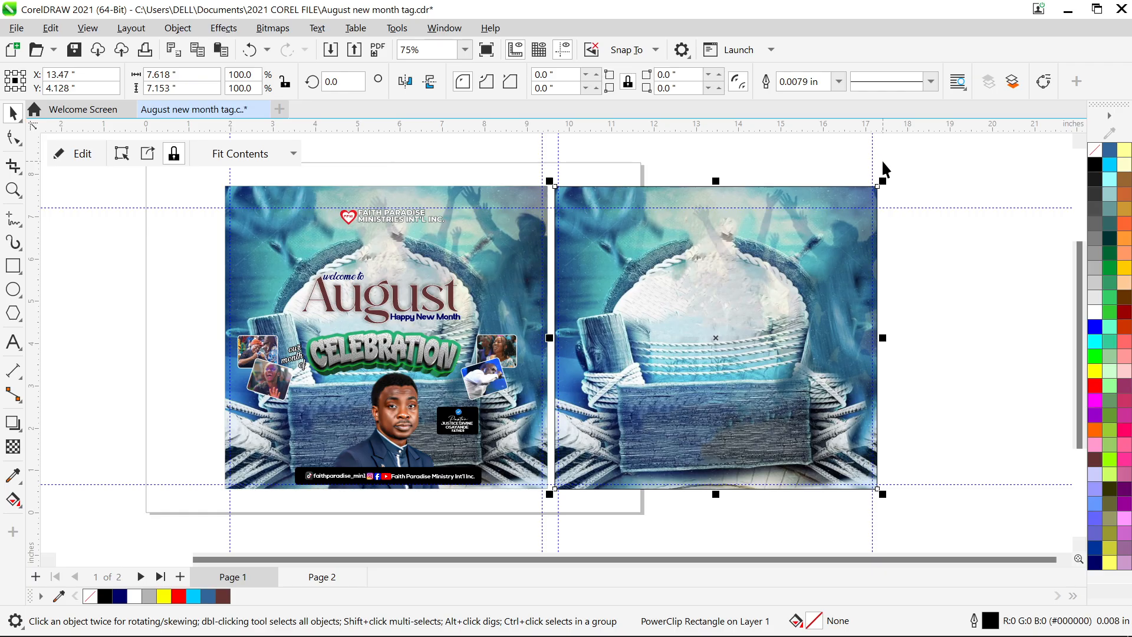
key(F4)
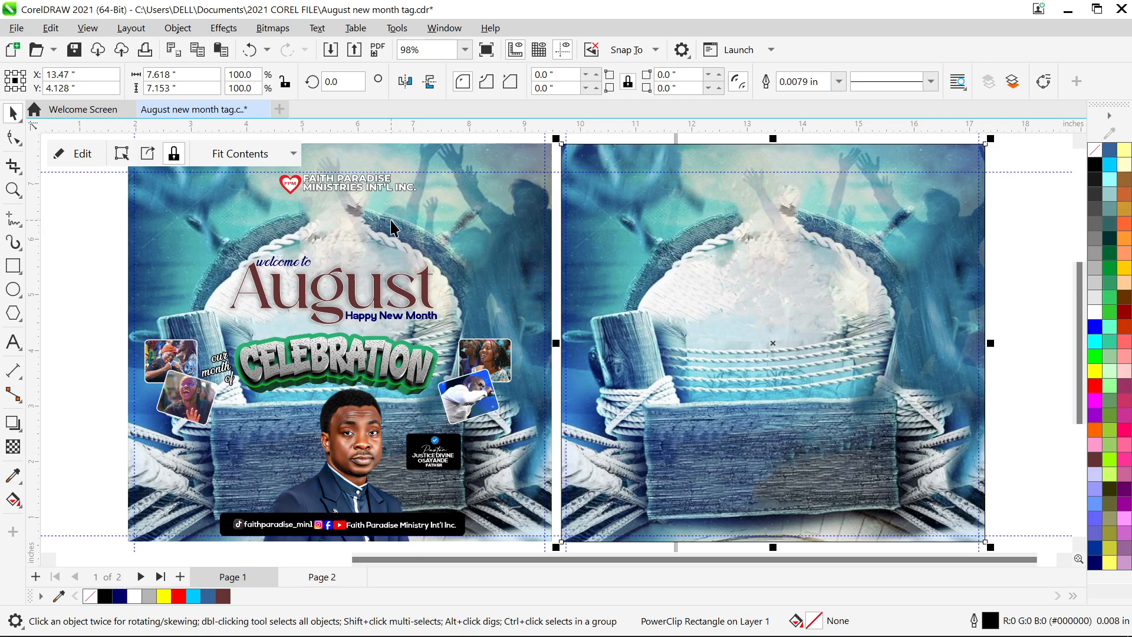
- Change the FAITH PARADISE MINISTRIES INT'L INC. heading's font size from 12.738 to 13 pt
click(356, 192)
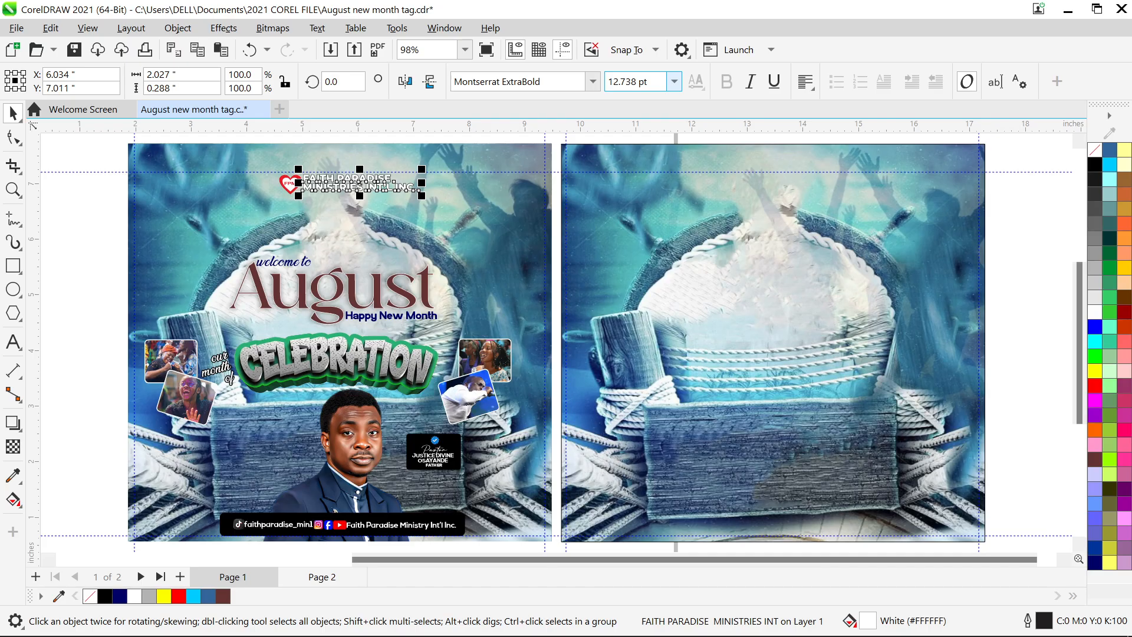
click(609, 84)
drag(612, 81, 636, 82)
text(13)
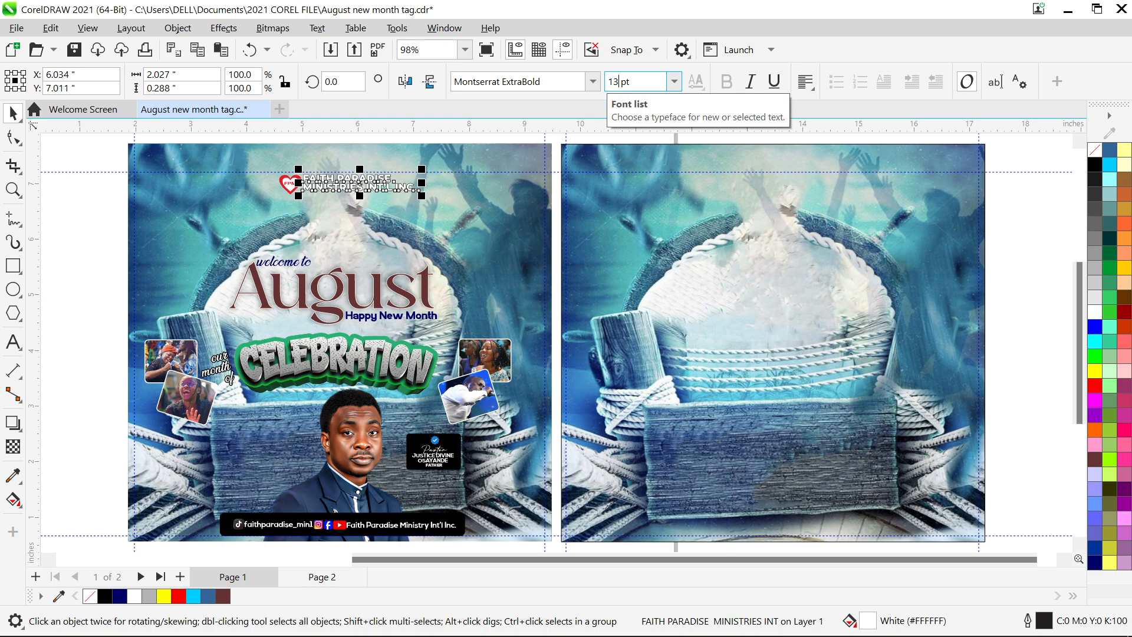
key(Return)
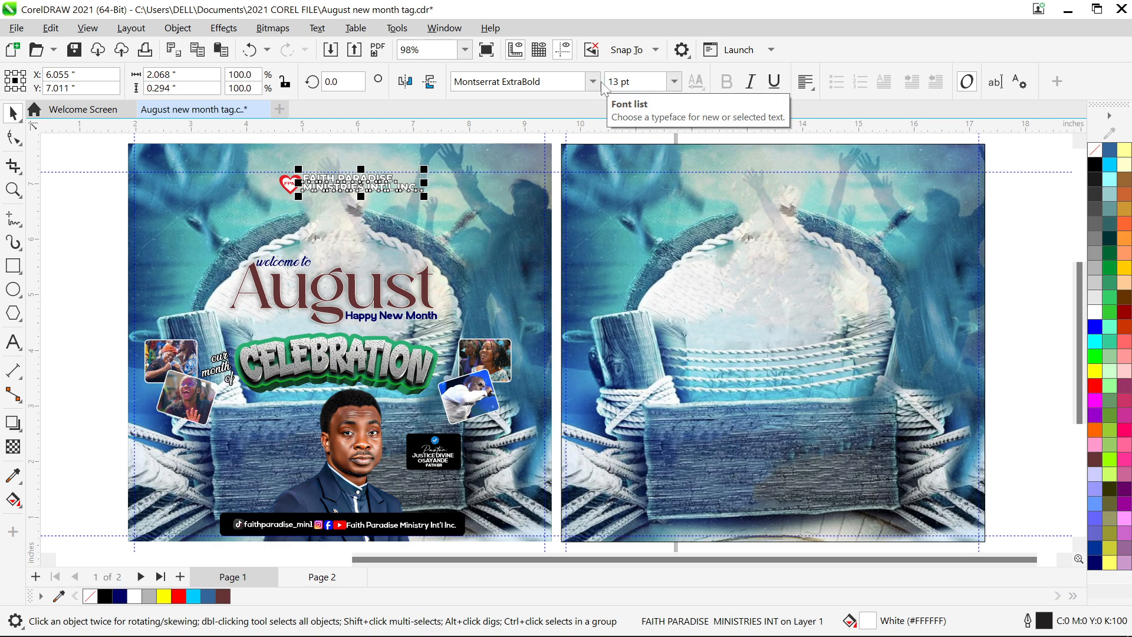
click(112, 247)
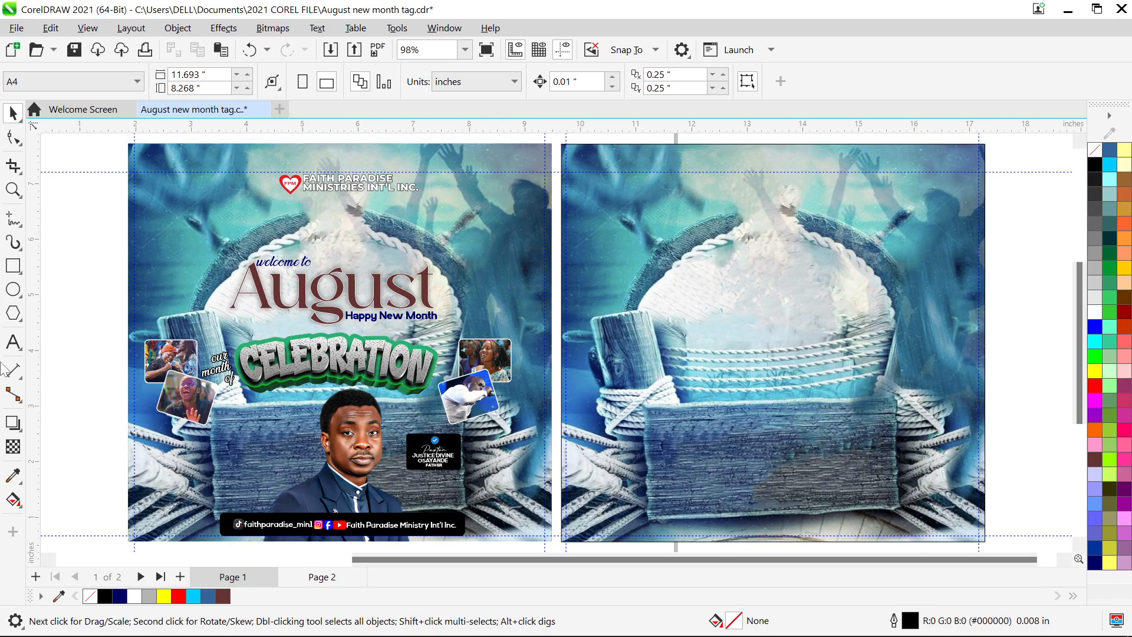
- Draw a 1.485-inch heart with the Common Shapes tool at page 1's top-right edge
click(12, 313)
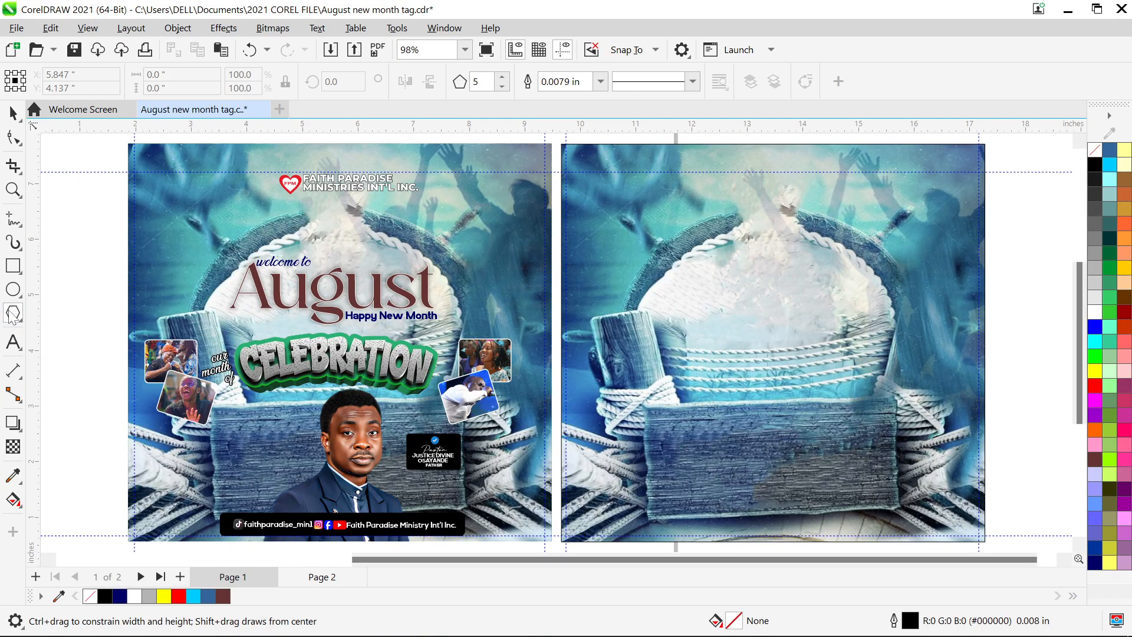
click(19, 319)
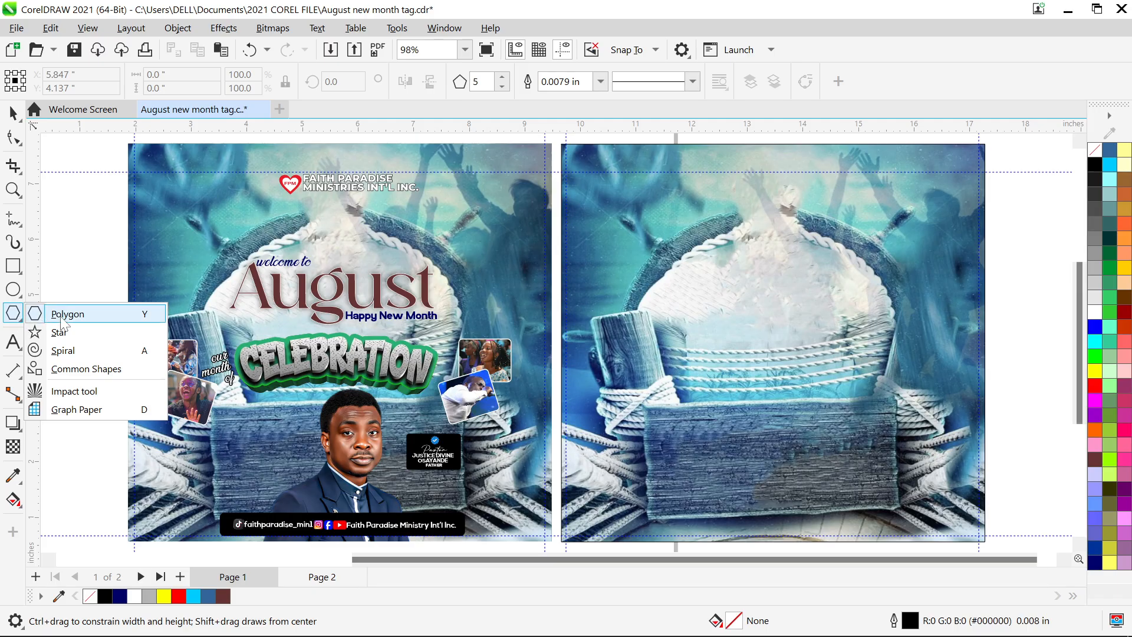
click(88, 370)
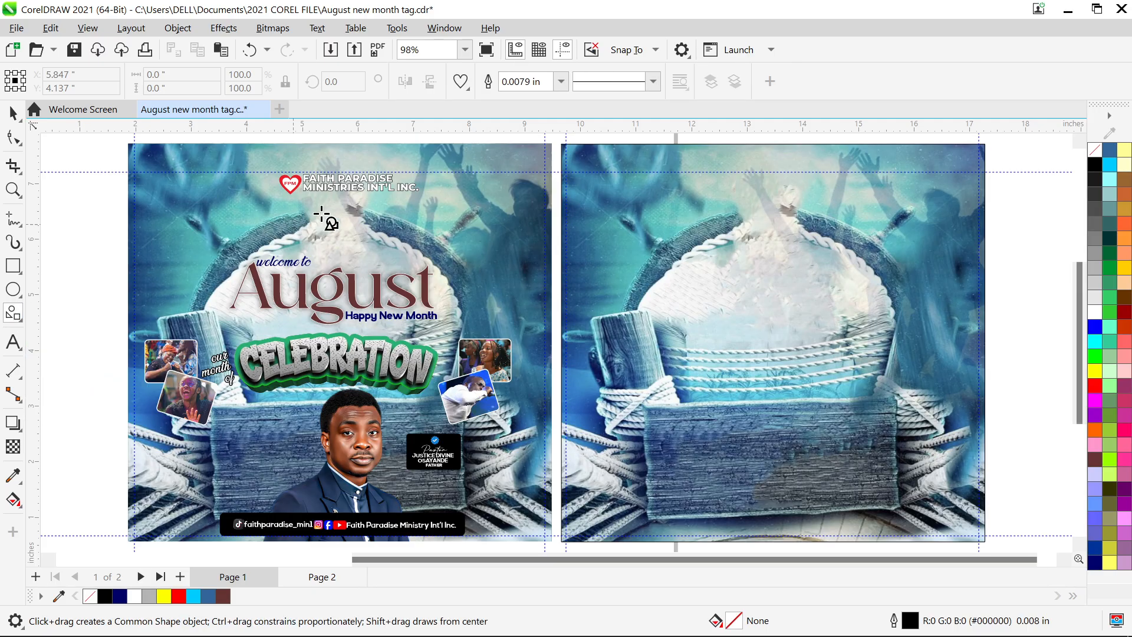
click(465, 85)
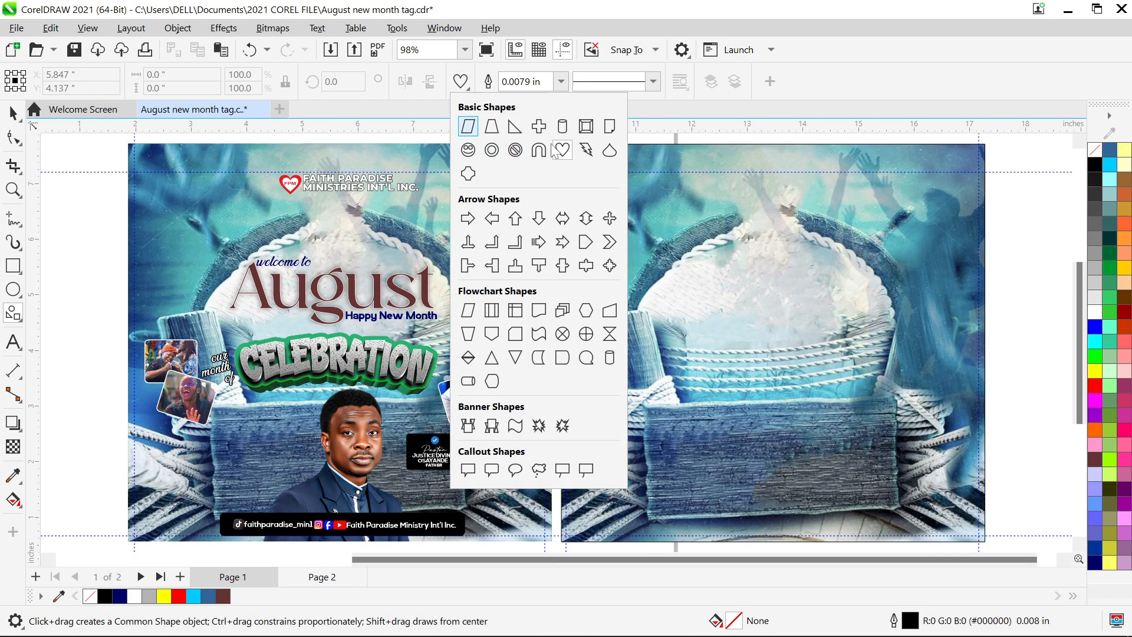
click(467, 127)
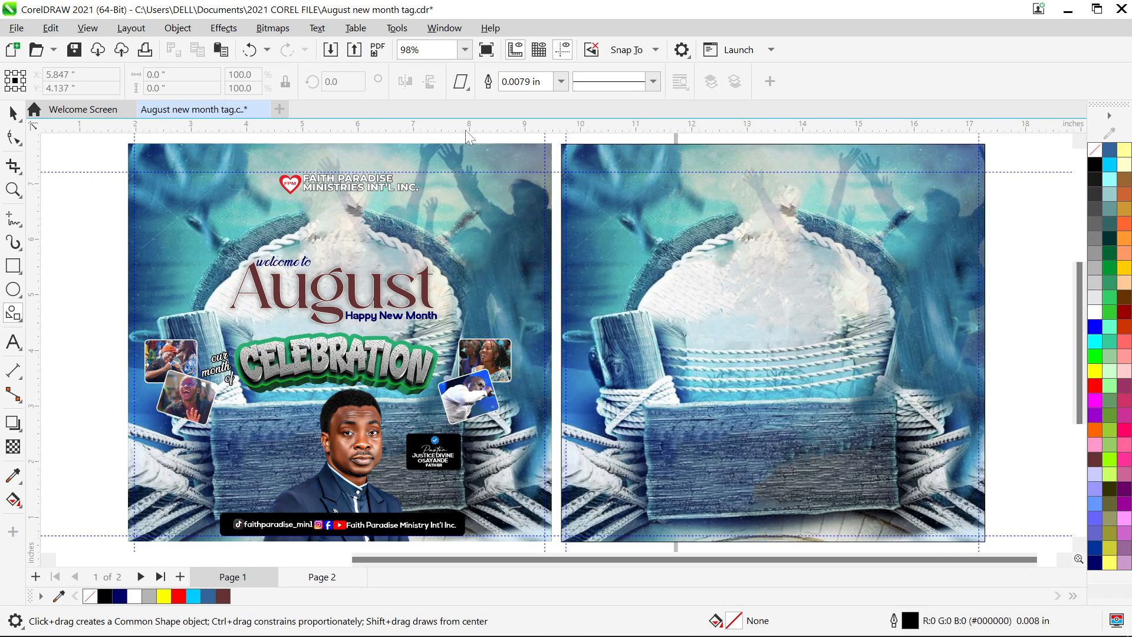
click(467, 89)
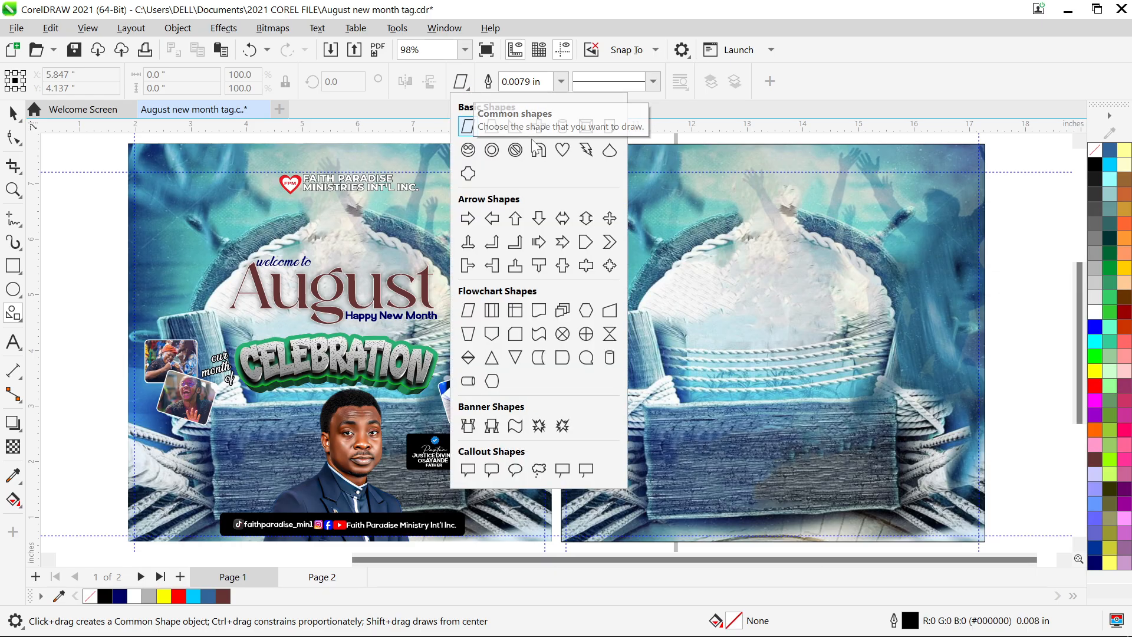
click(562, 151)
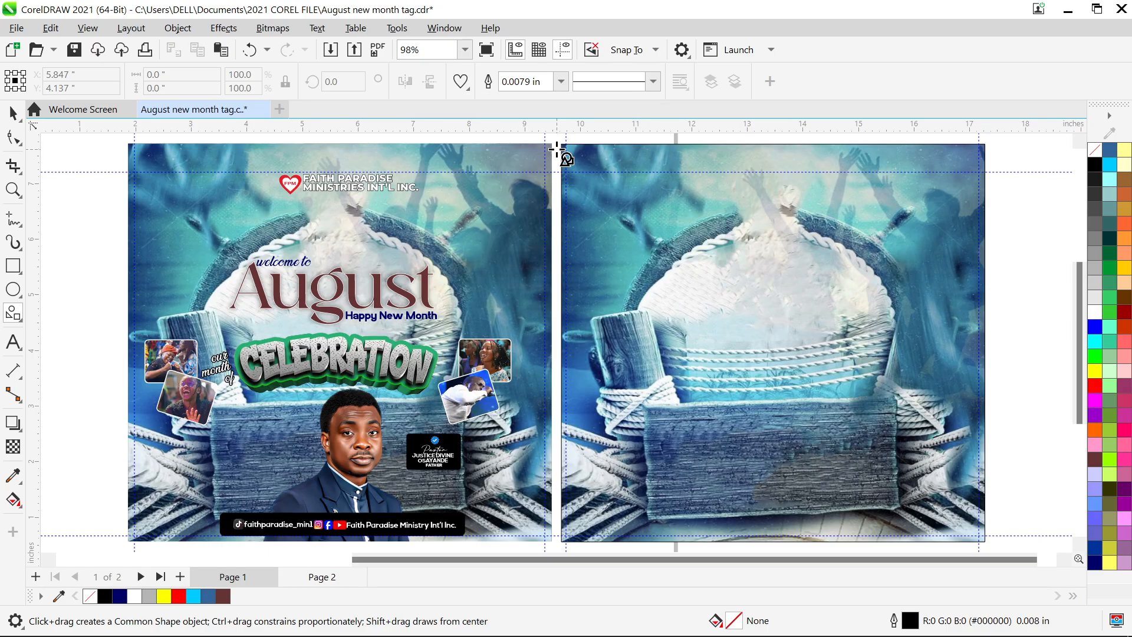
drag(517, 243, 540, 303)
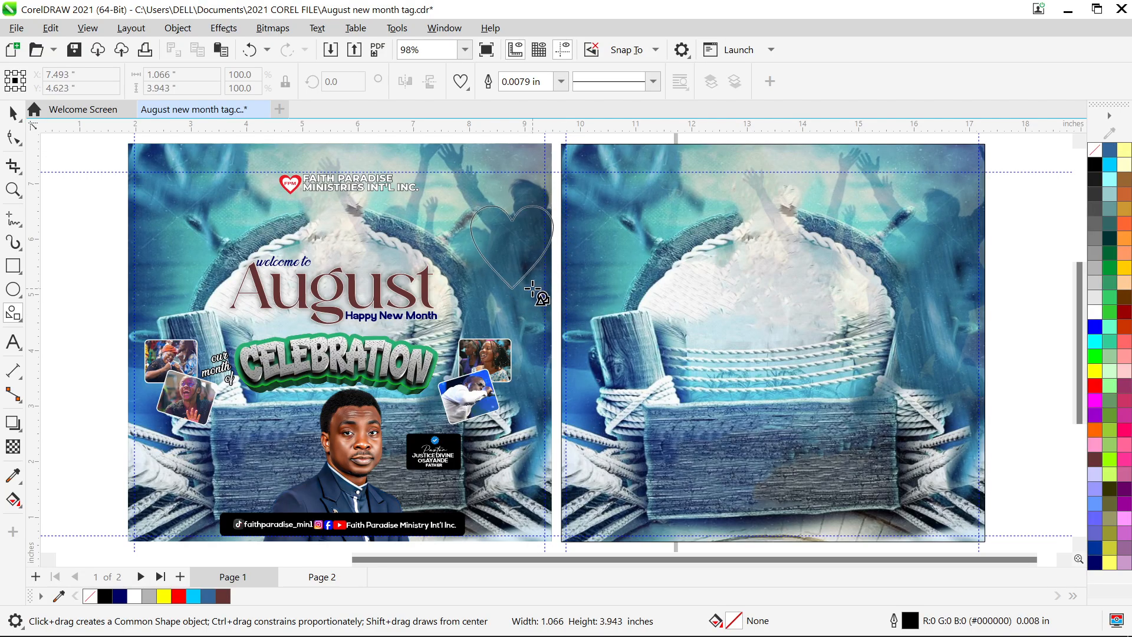
key(space)
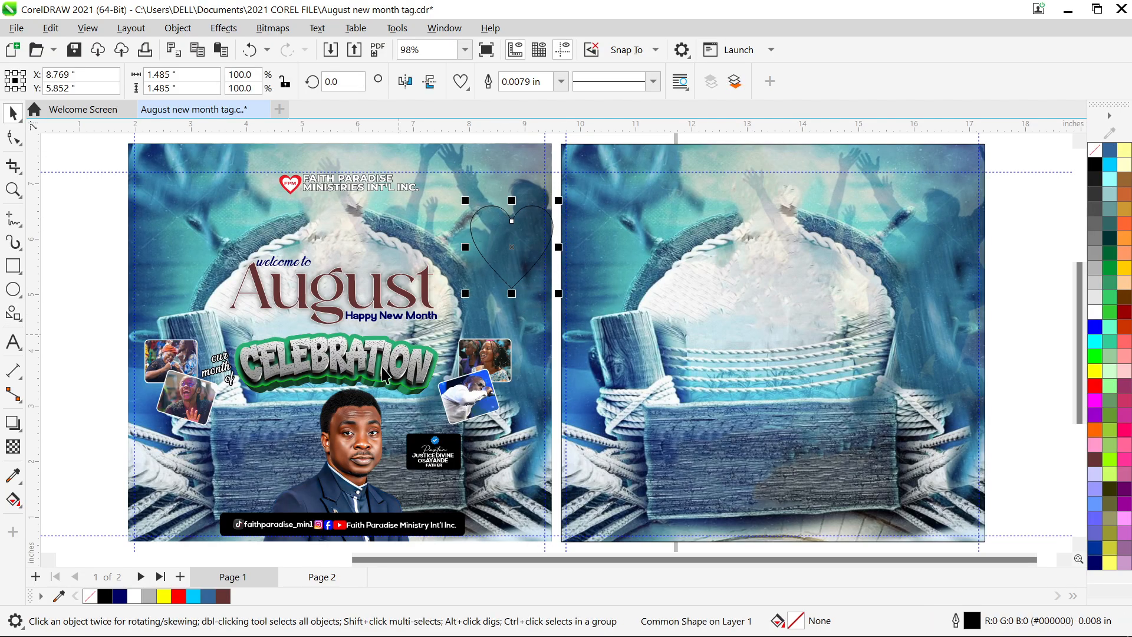
- Fill the heart red and add a white 74% copy inside it
click(175, 596)
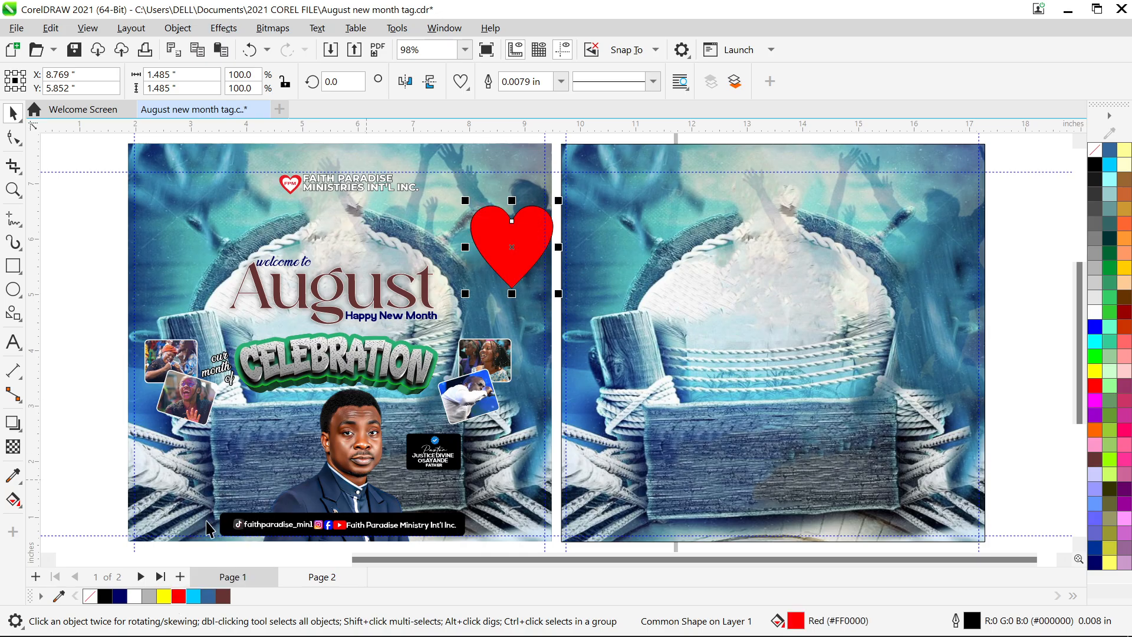
scroll(513, 209, up, 1)
scroll(513, 209, up, 5)
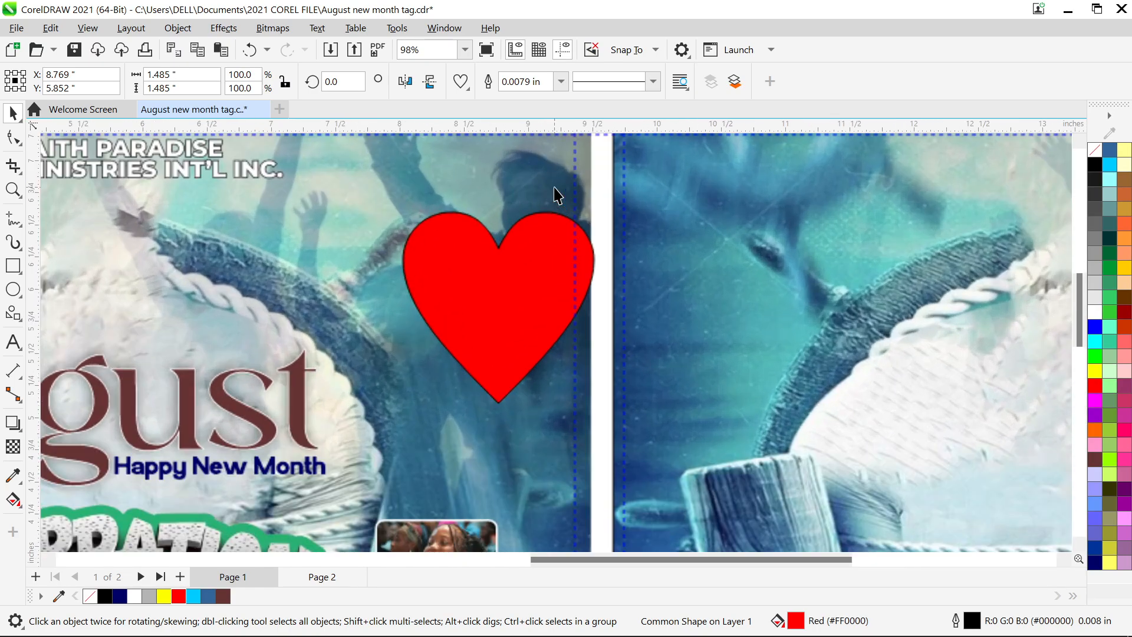
drag(600, 207, 585, 232)
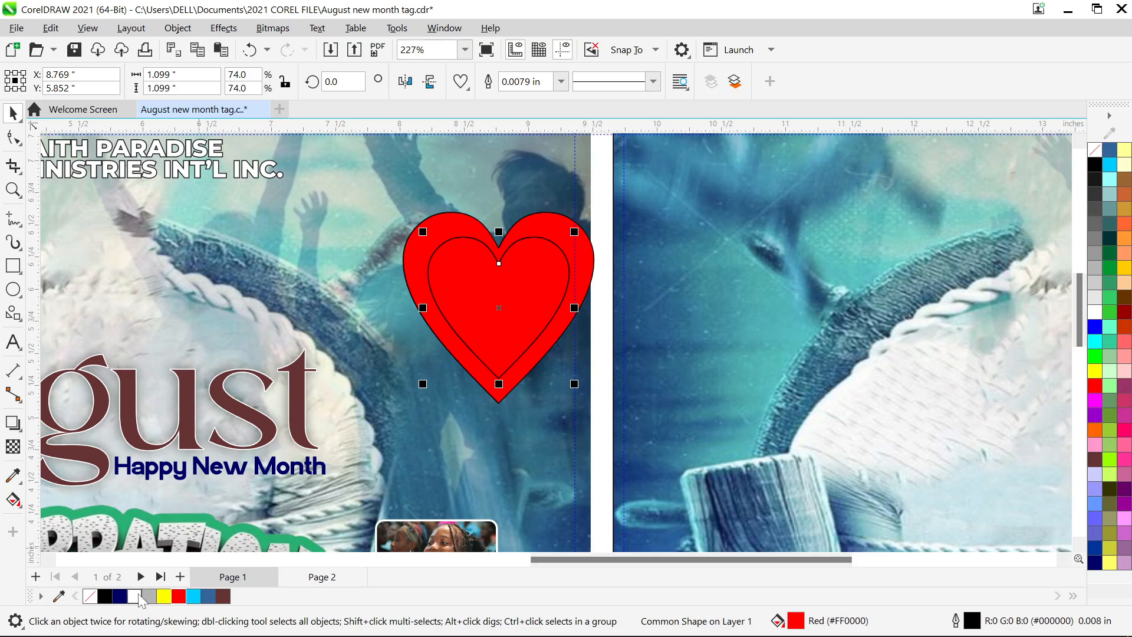
click(134, 596)
- Type 'FPM' on the page, then undo the letters that went into the August heading
click(12, 342)
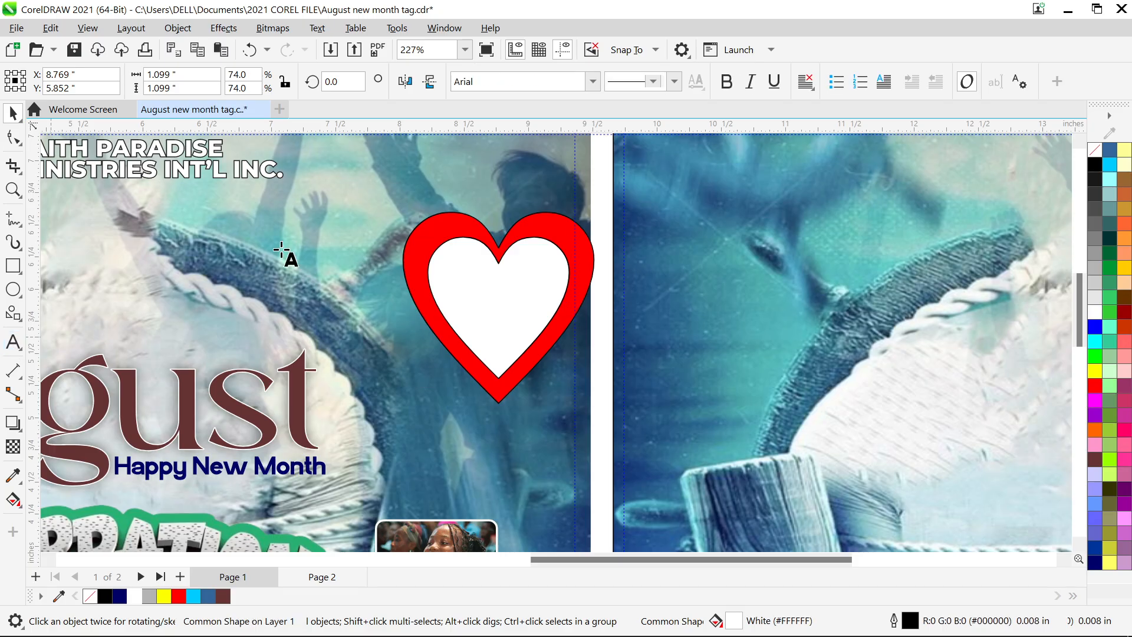
click(307, 374)
text(F)
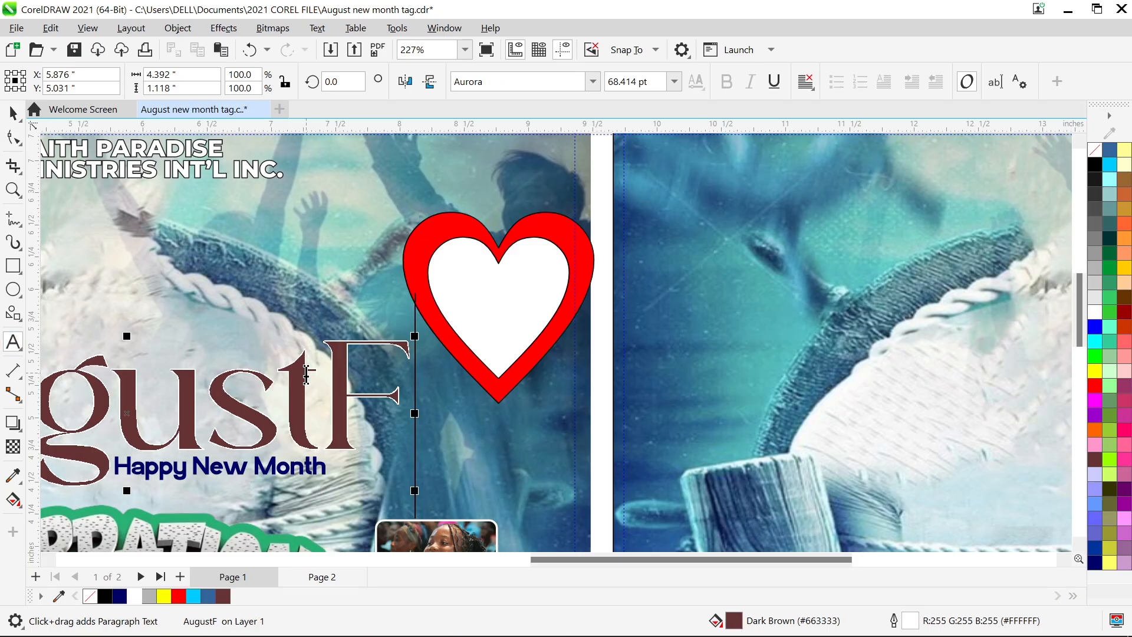
text(PM)
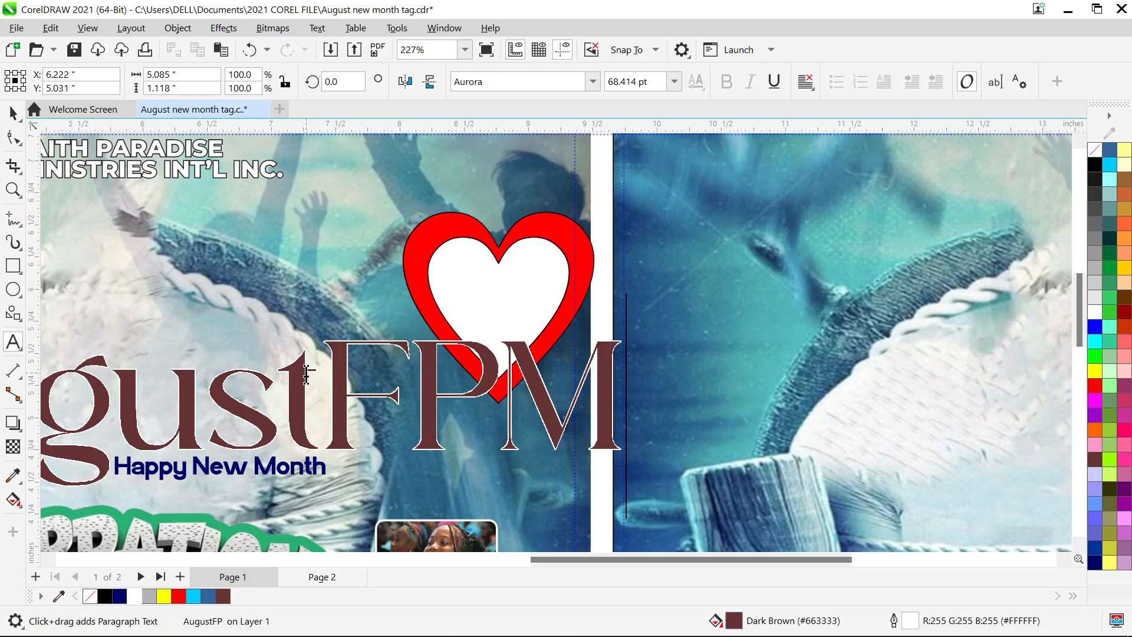
key(ctrl+space)
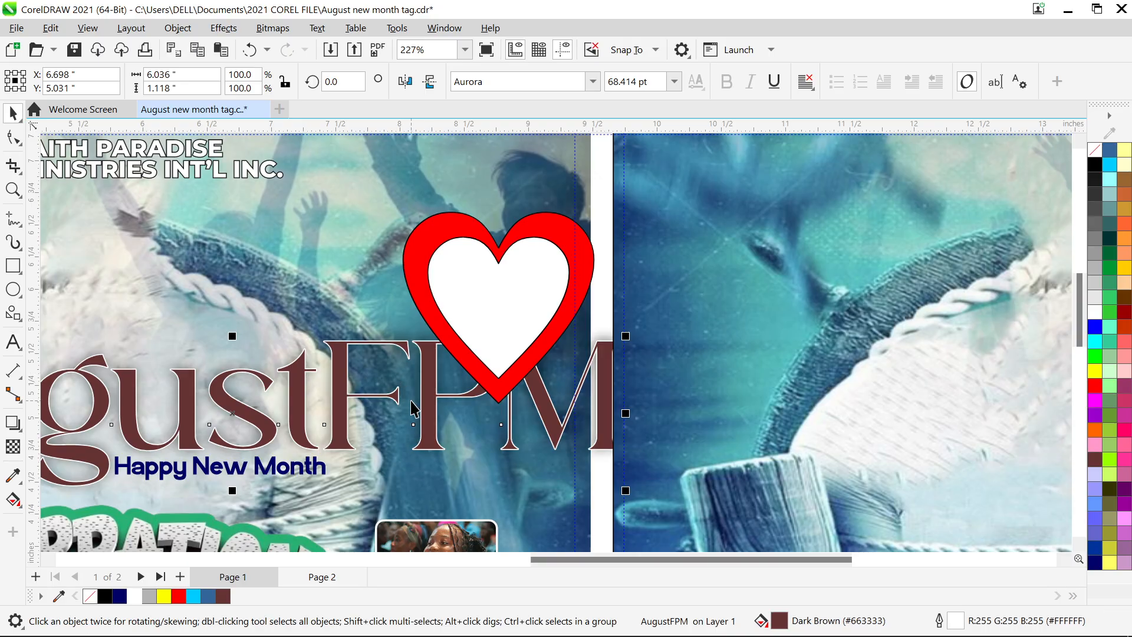
key(ctrl+z)
key(ctrl+z)
key(ctrl+z)
click(411, 401)
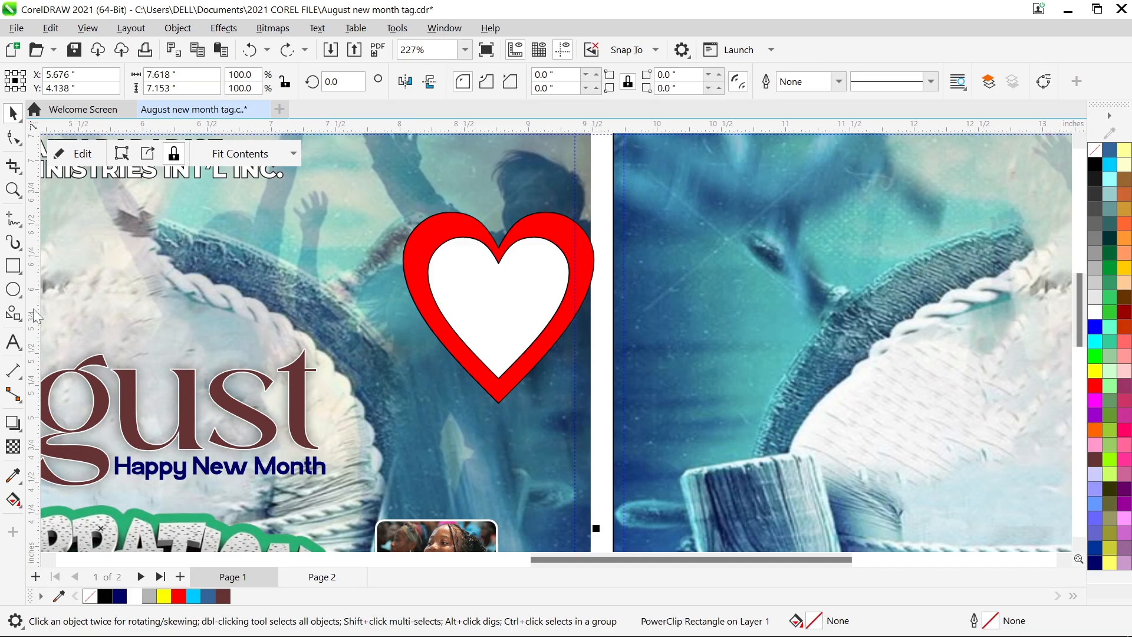
click(9, 346)
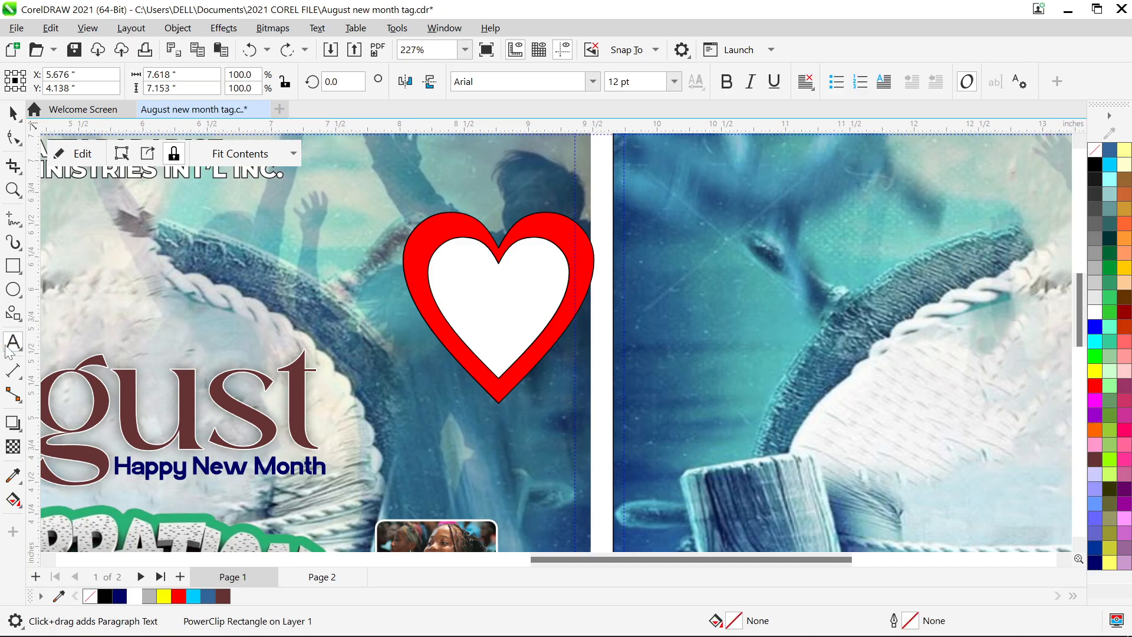
- Create bold 'FPM' text and move it into the white heart
click(491, 204)
text(FPM)
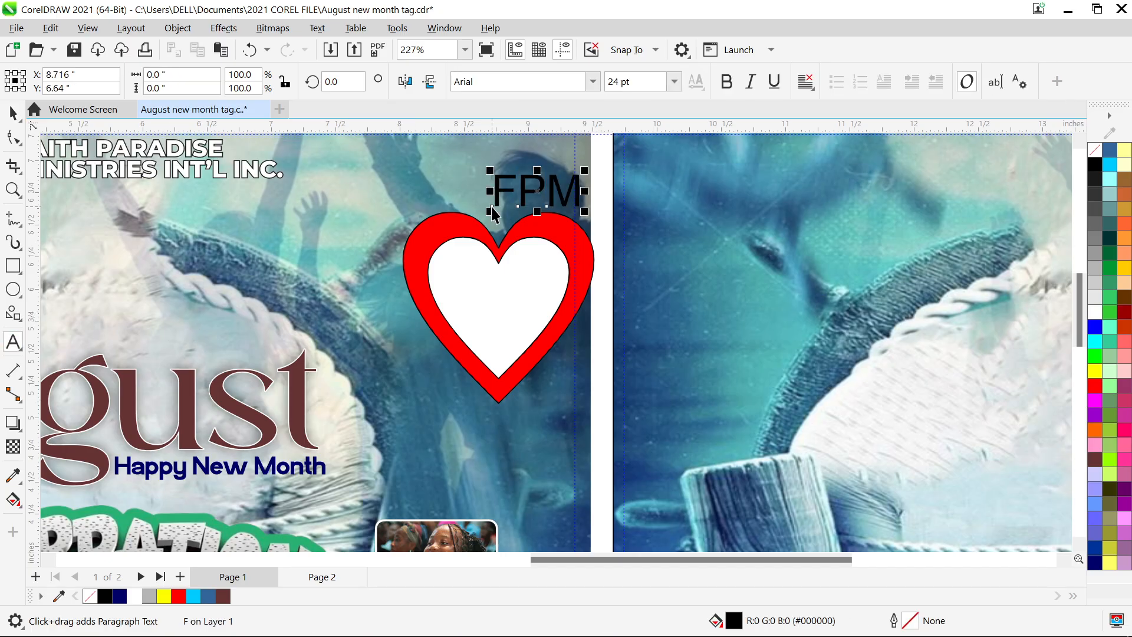
key(ctrl+space)
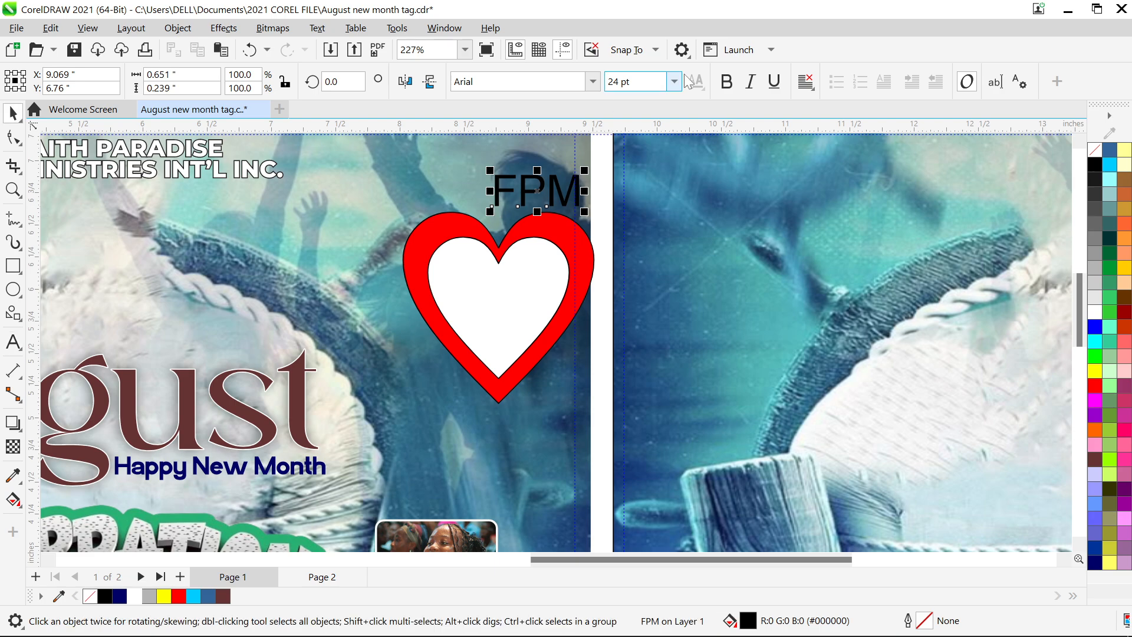
click(726, 81)
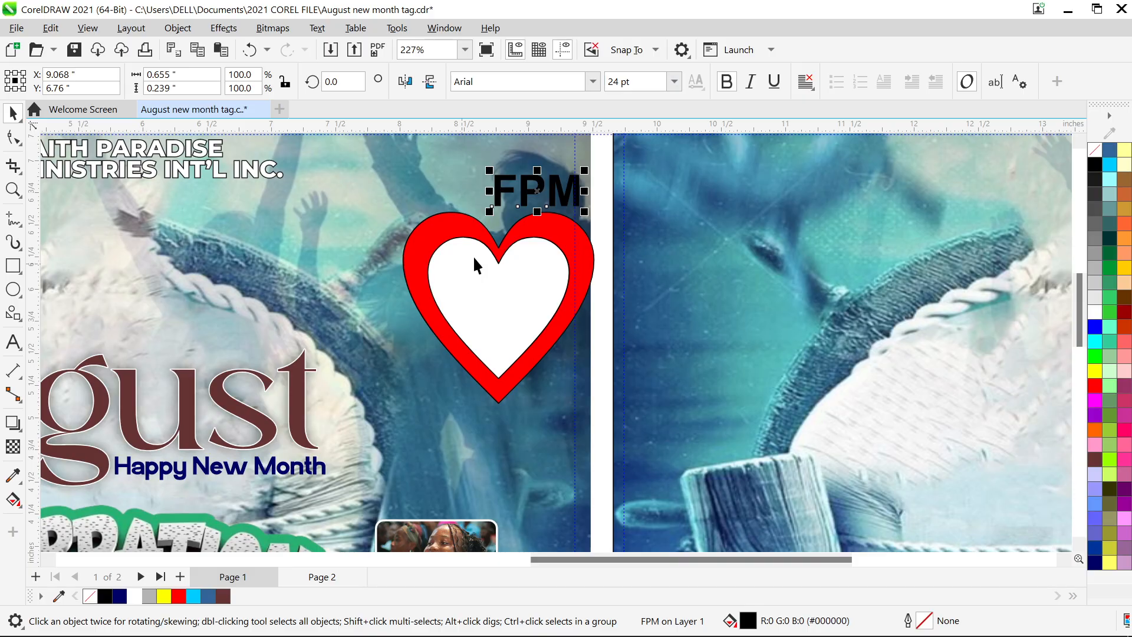
drag(537, 191, 505, 310)
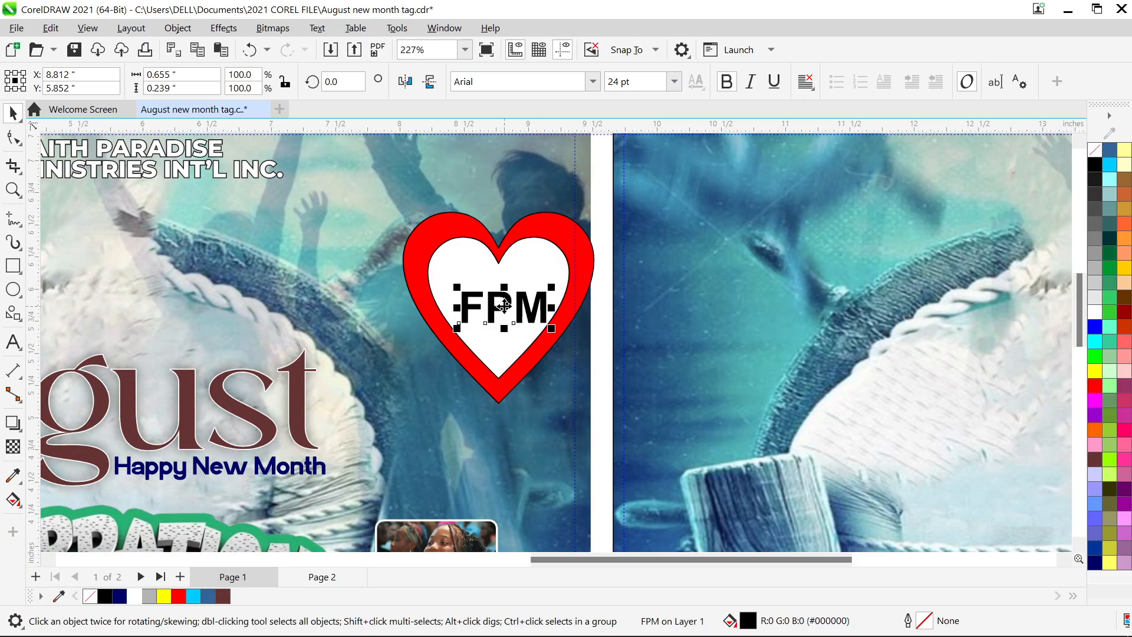
- Remove the outlines from both the white and red hearts
click(537, 277)
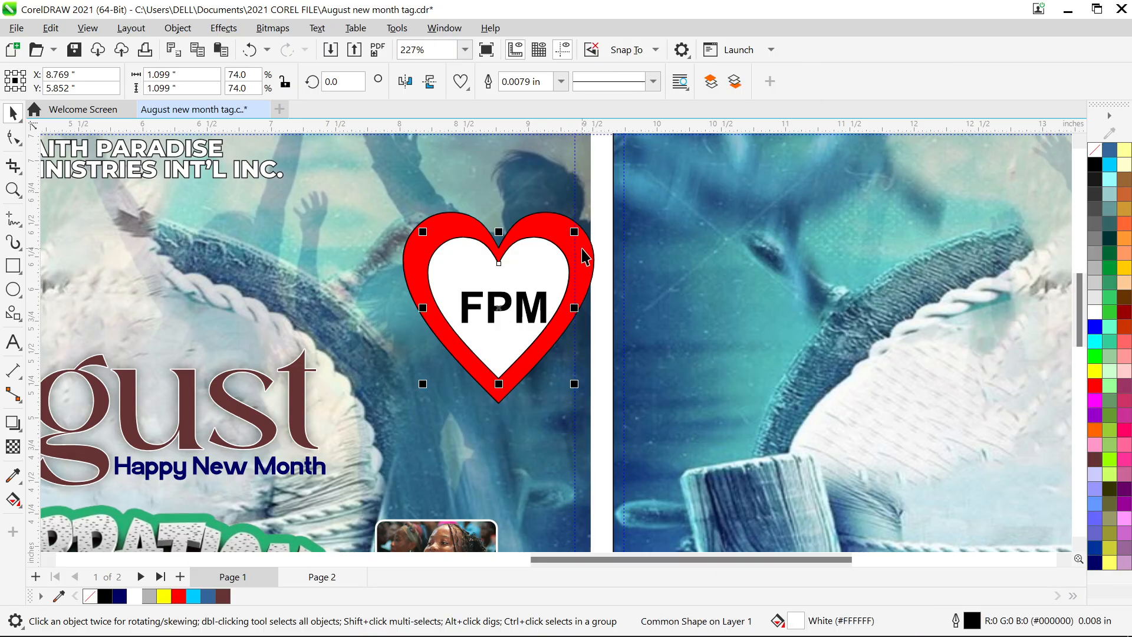
shift+click(583, 249)
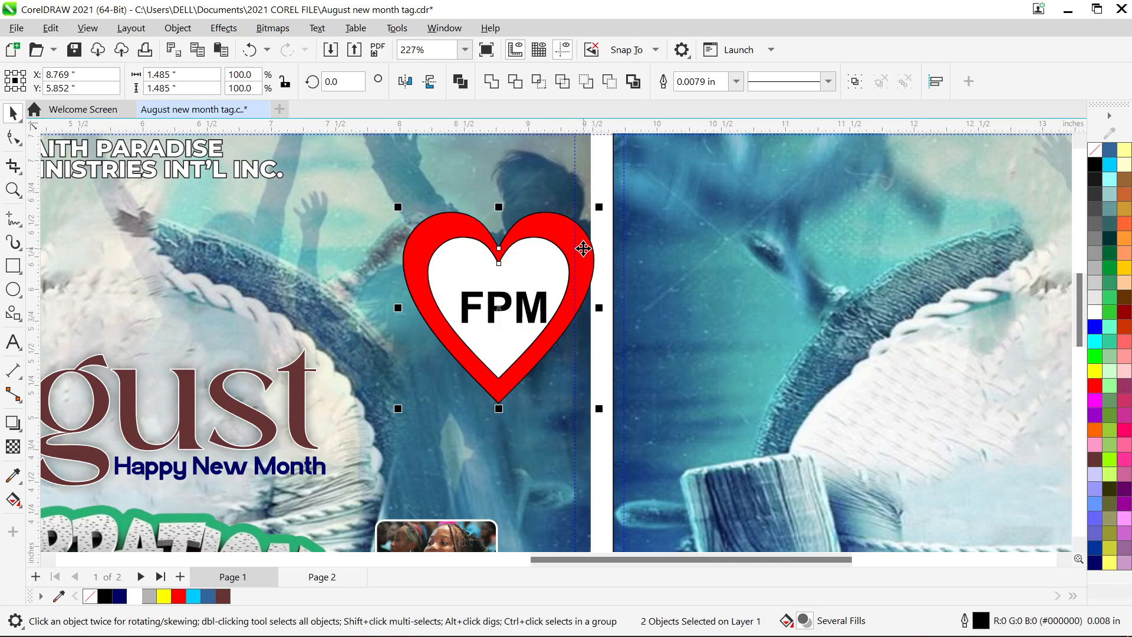
key(F12)
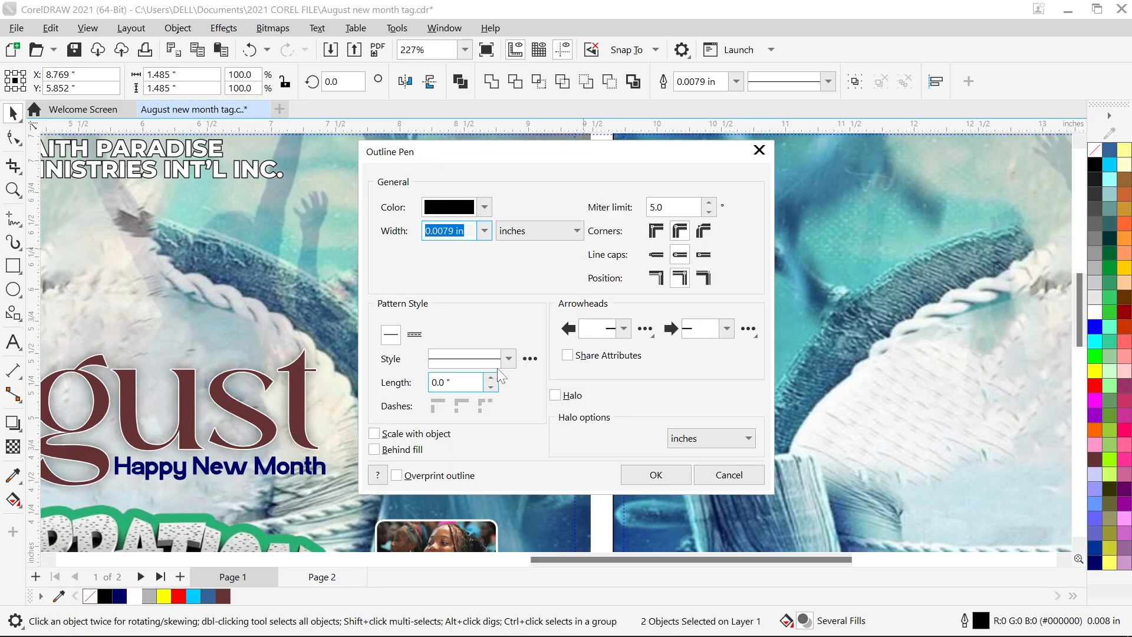
click(485, 231)
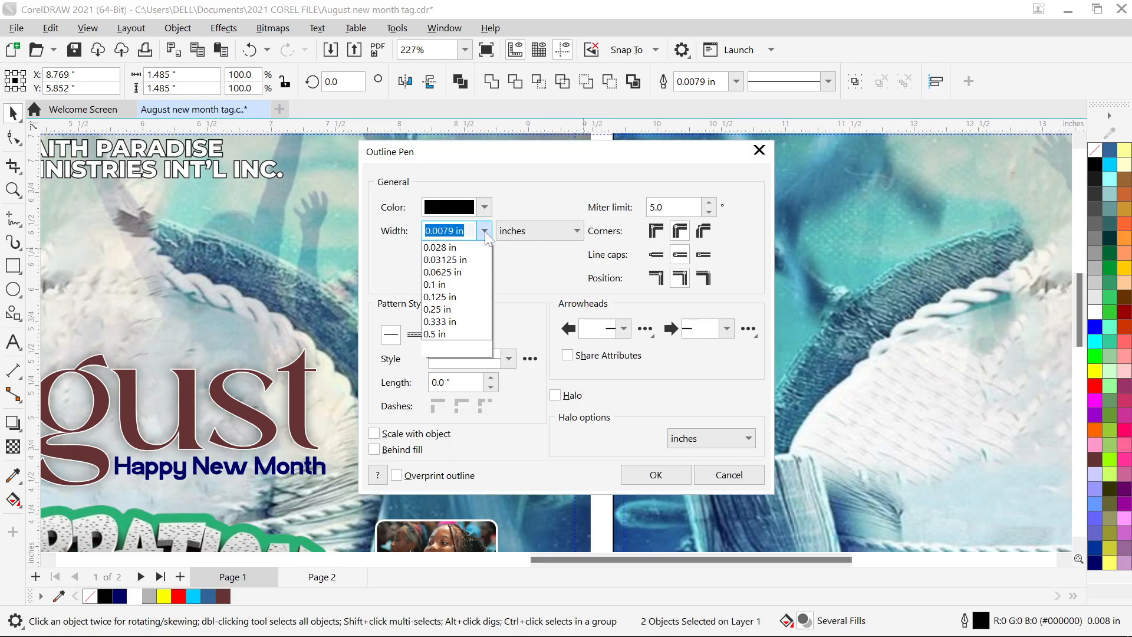
click(468, 246)
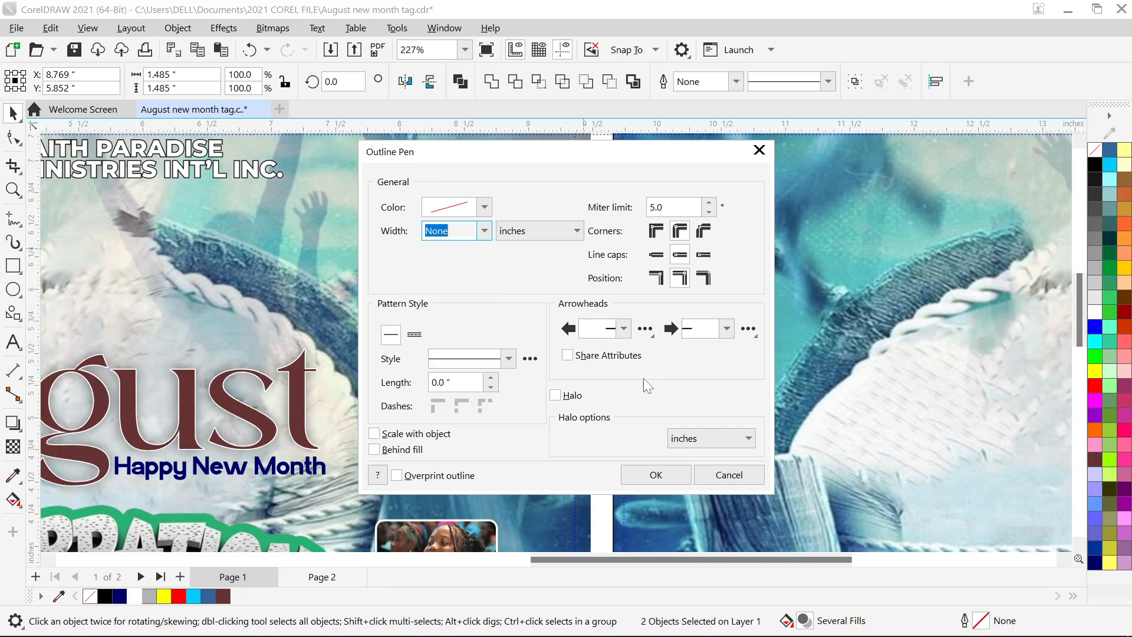
click(642, 474)
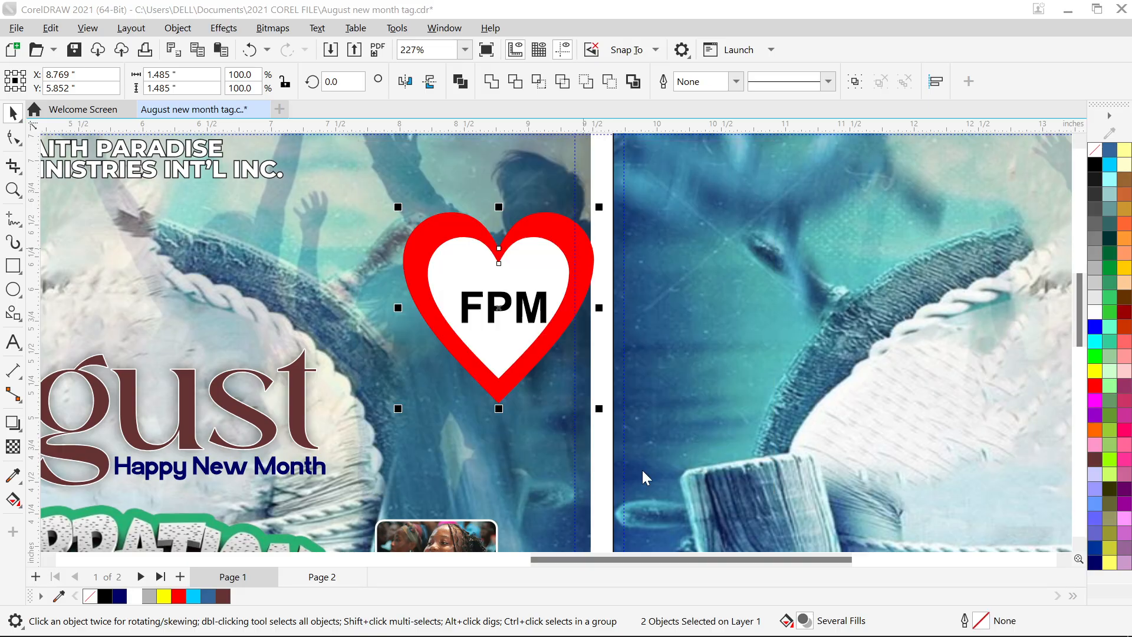
- Nudge FPM up inside the heart and make both hearts shorter vertically
click(682, 358)
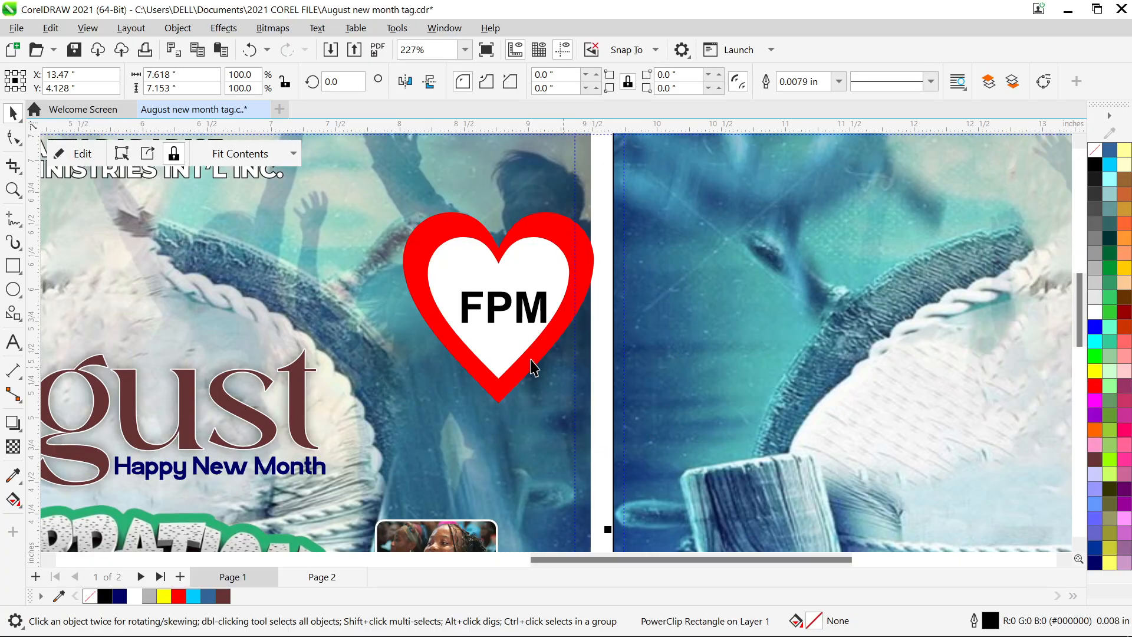
click(498, 306)
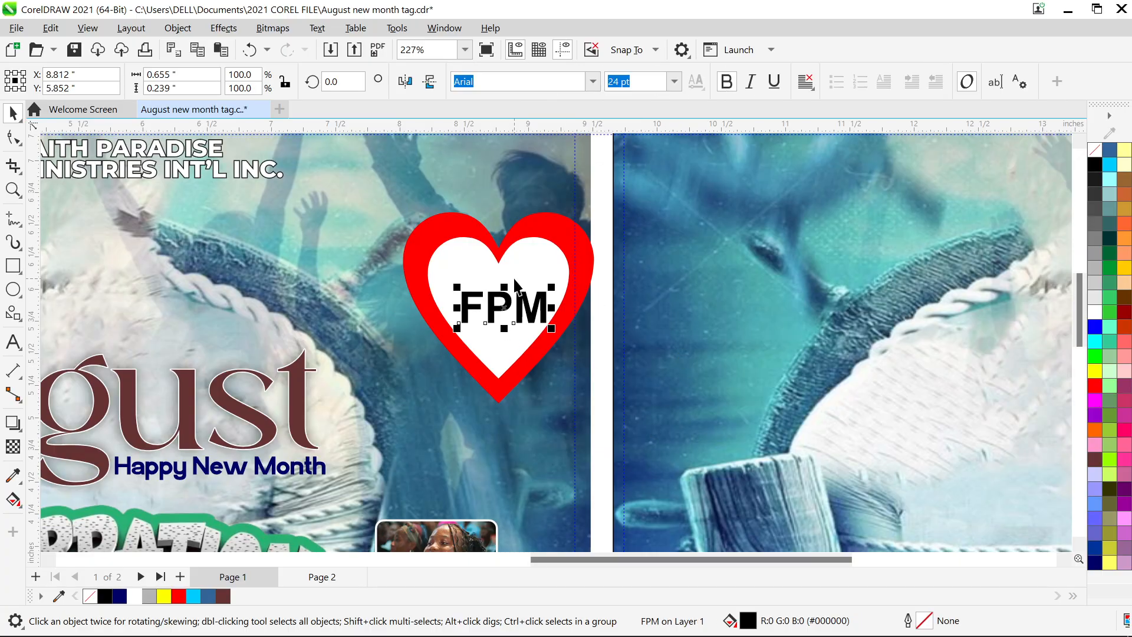
click(514, 279)
click(725, 307)
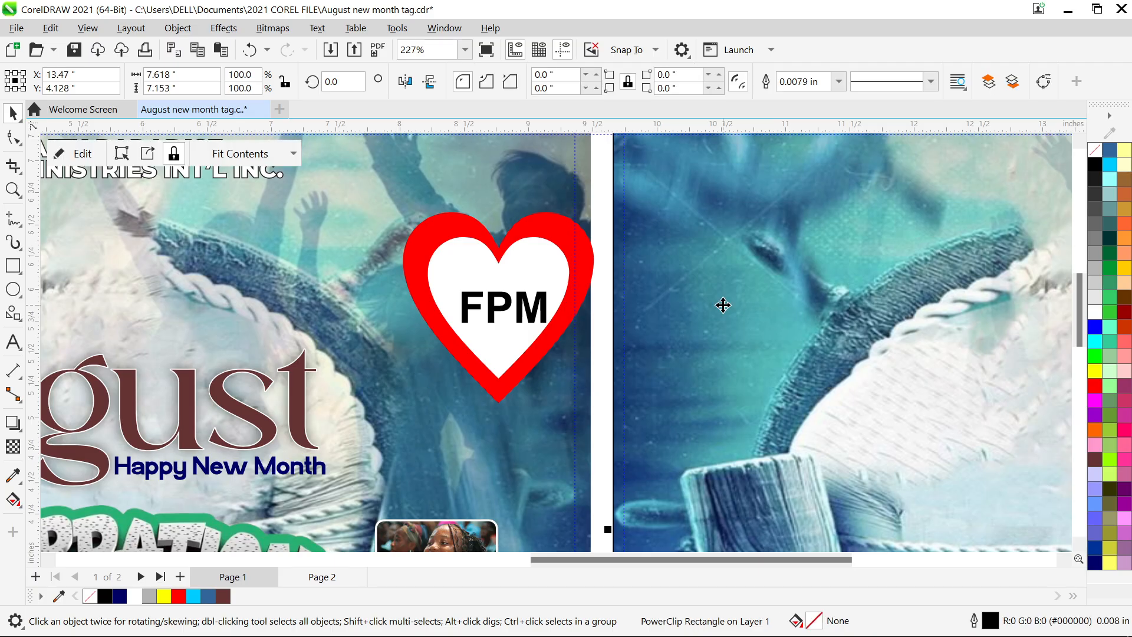
click(521, 318)
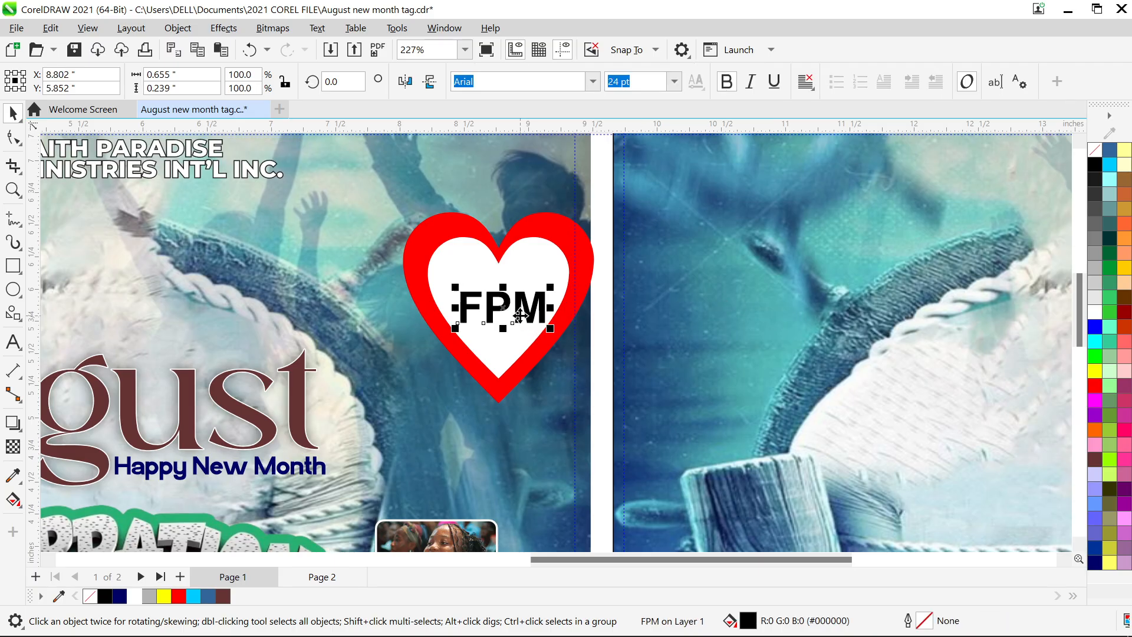
drag(519, 315, 517, 313)
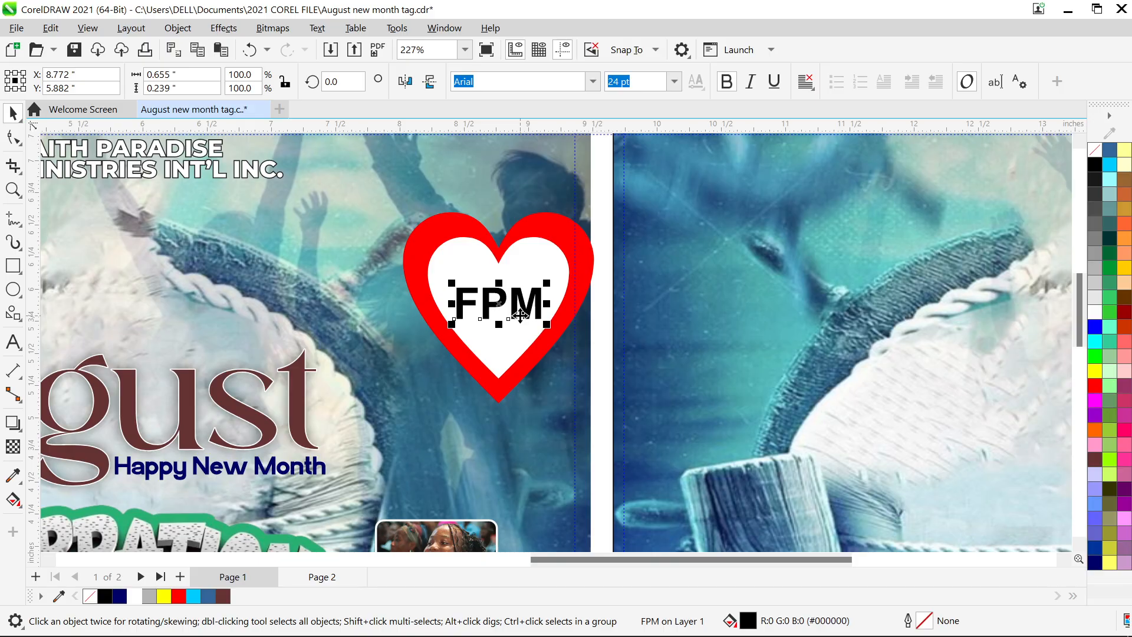
click(517, 361)
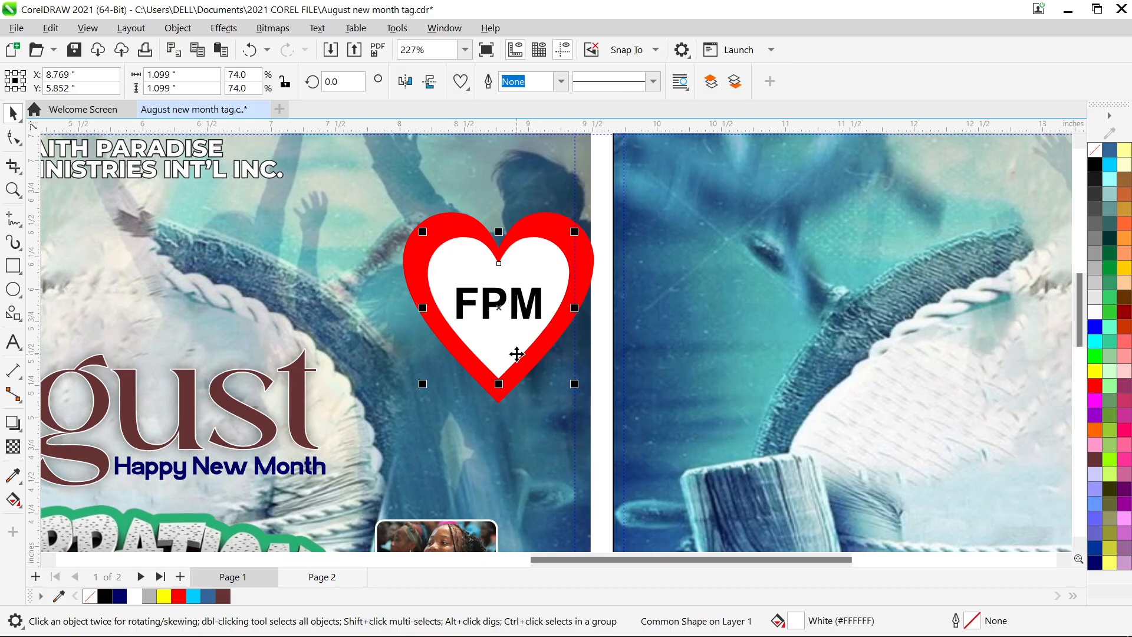
shift+click(517, 385)
drag(500, 403, 503, 376)
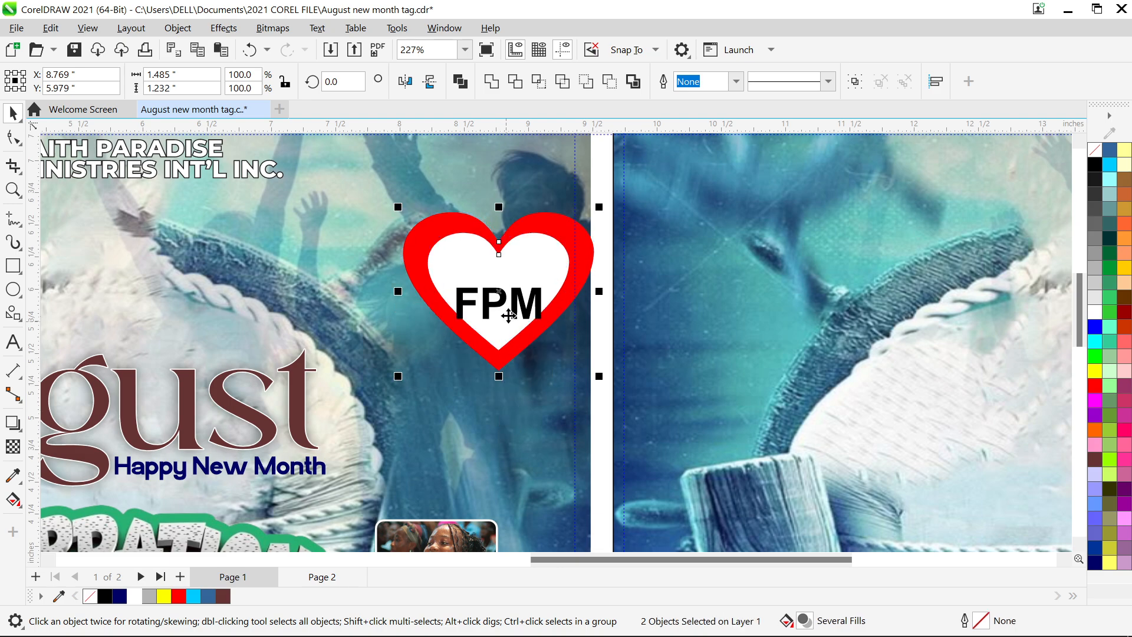
- Raise FPM within the heart and group it with both heart pieces
click(634, 320)
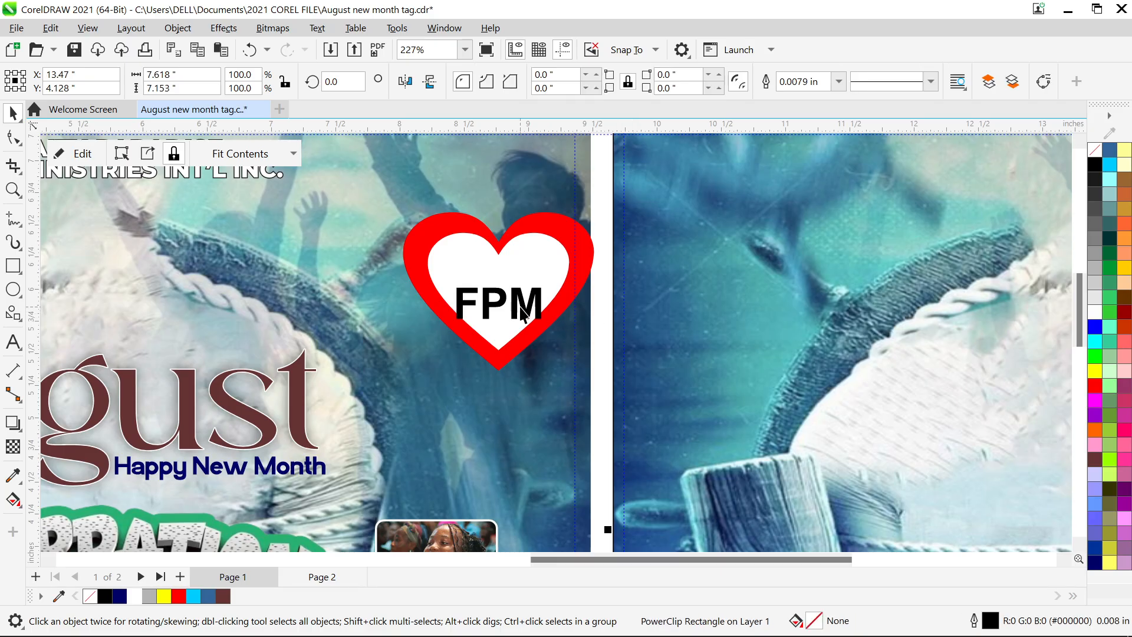
drag(523, 314, 522, 292)
shift+click(585, 260)
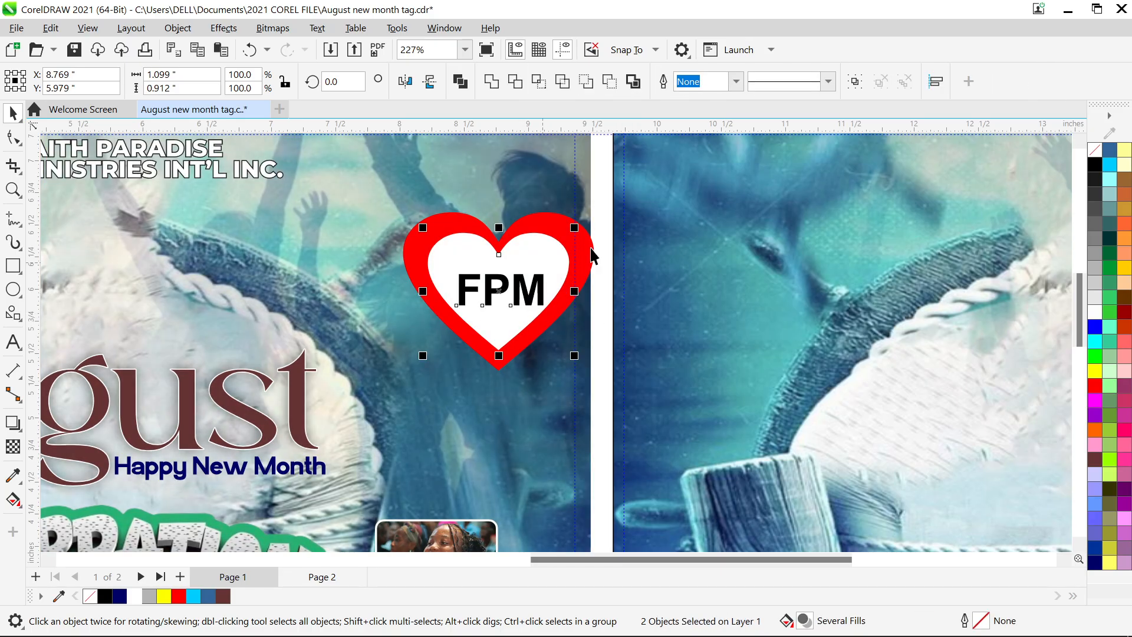
shift+click(592, 250)
key(ctrl+g)
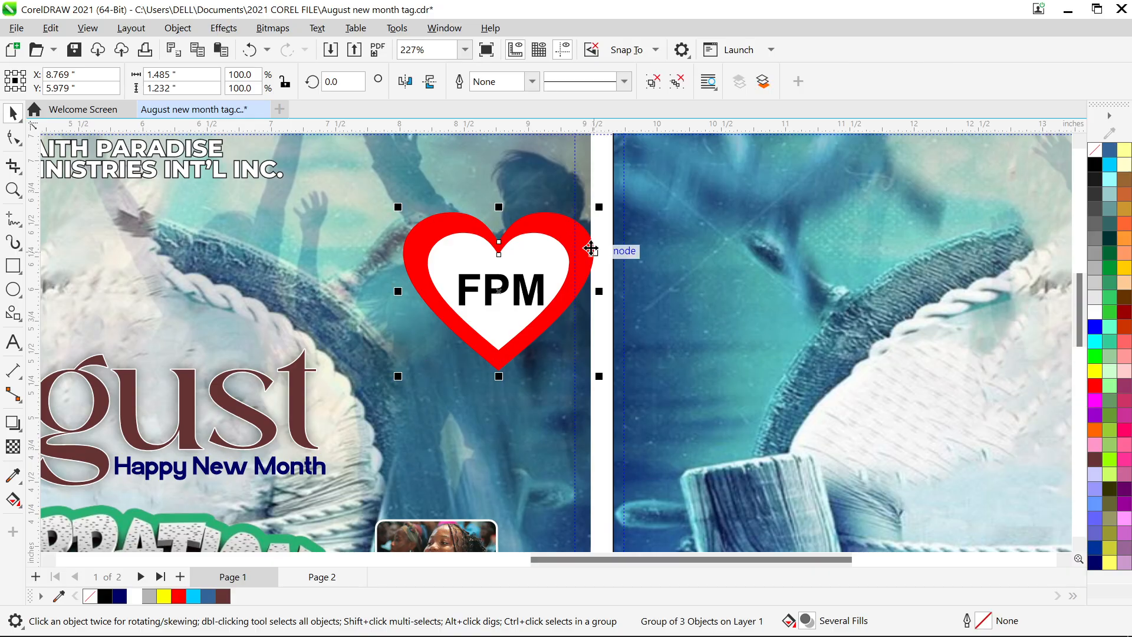
- Ungroup the heart logo and color the FPM lettering red
scroll(597, 311, down, 3)
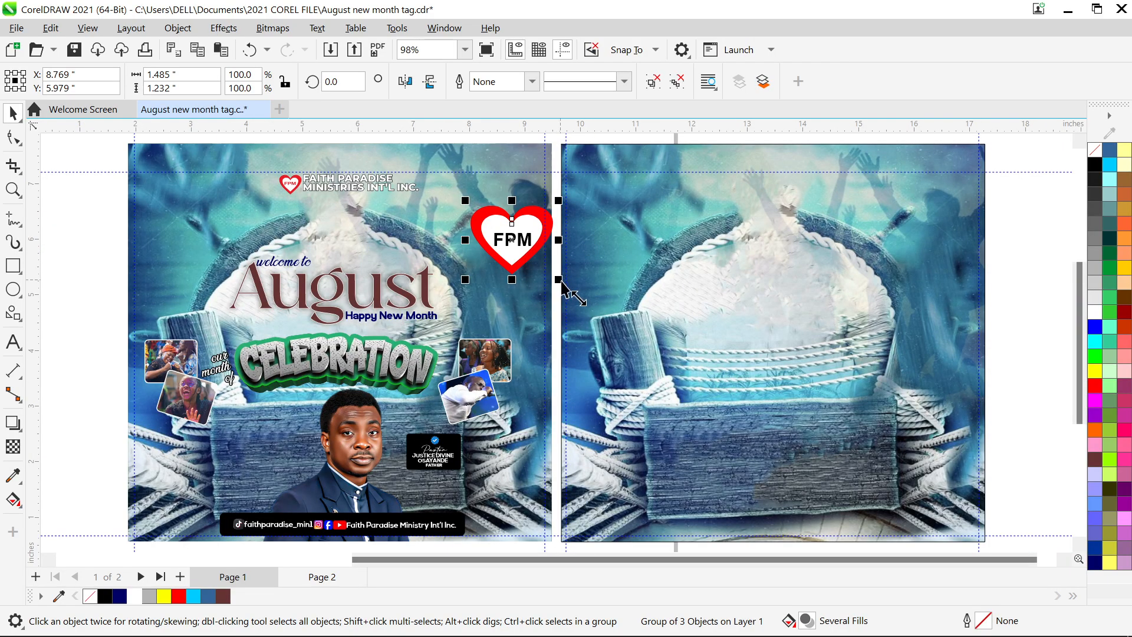
drag(560, 282, 556, 278)
key(ctrl+u)
click(610, 263)
click(516, 247)
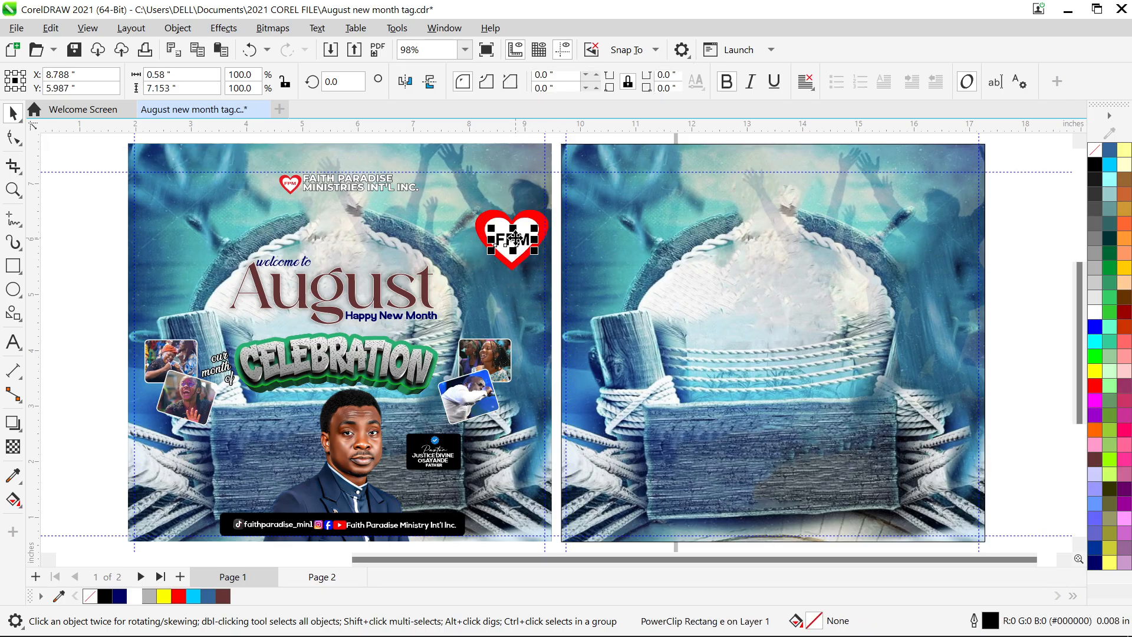
click(178, 597)
click(613, 380)
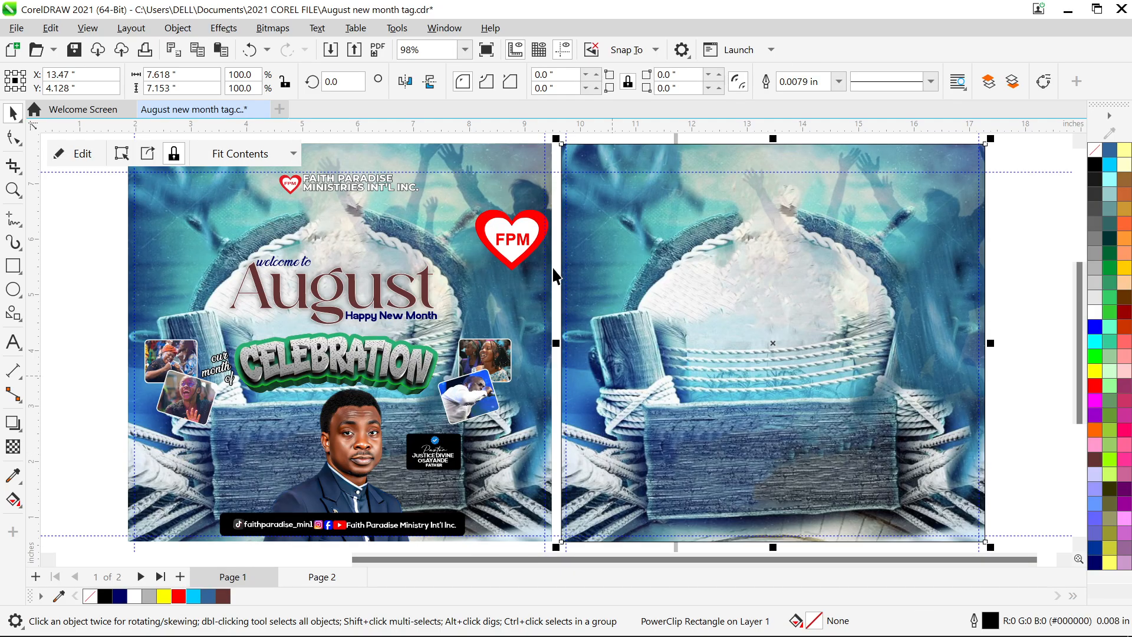
- Regroup FPM with the heart and shrink the logo to a small badge
click(517, 246)
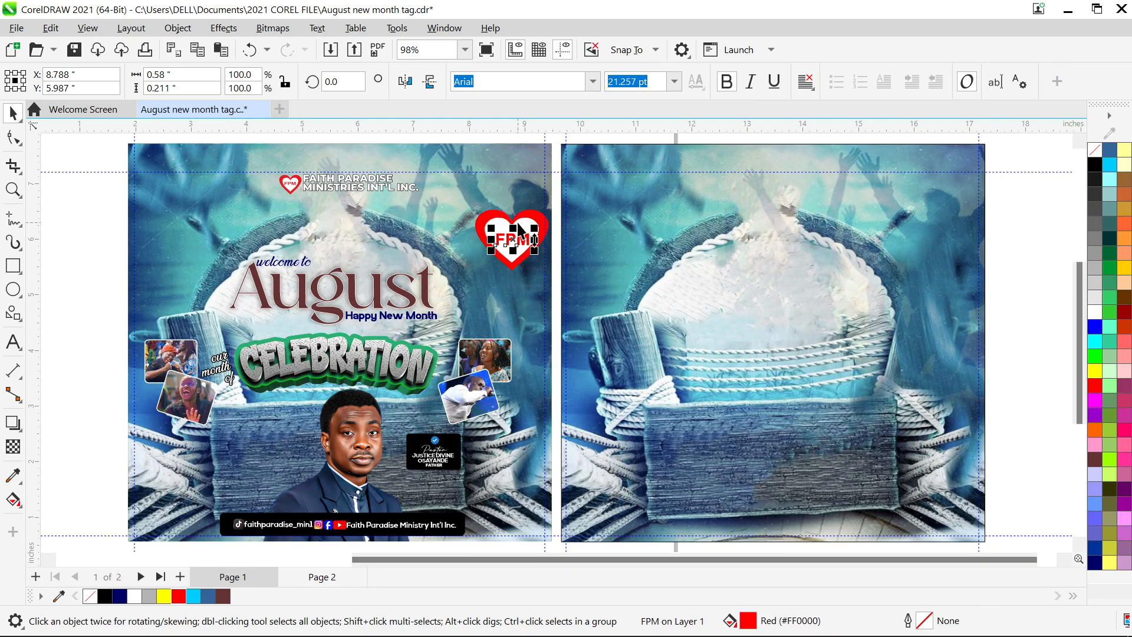
shift+click(534, 220)
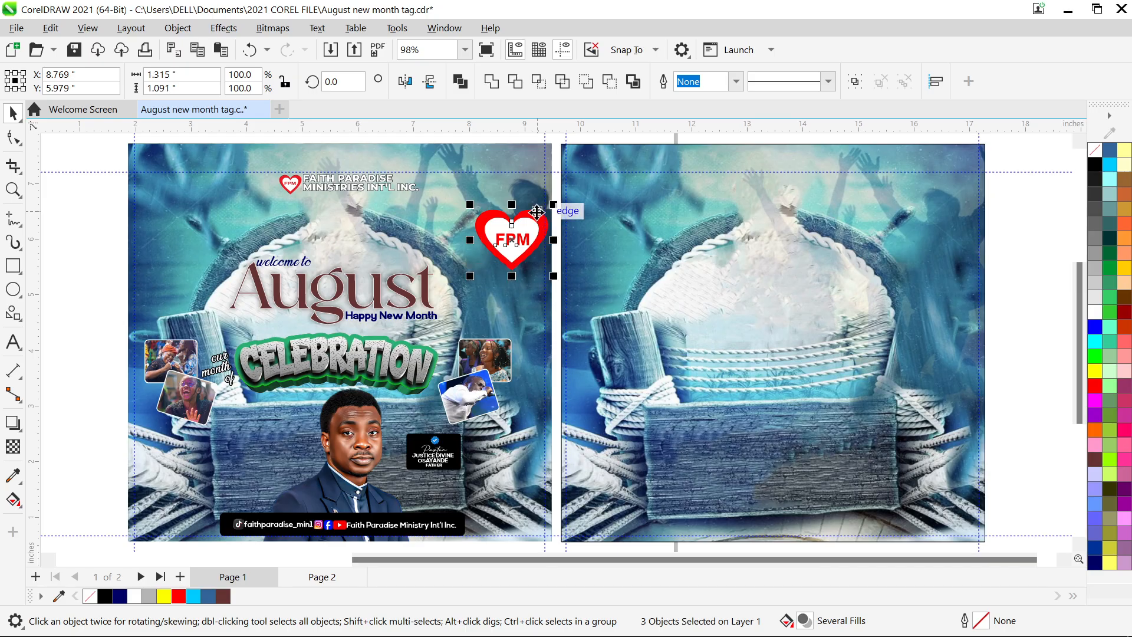
key(ctrl+g)
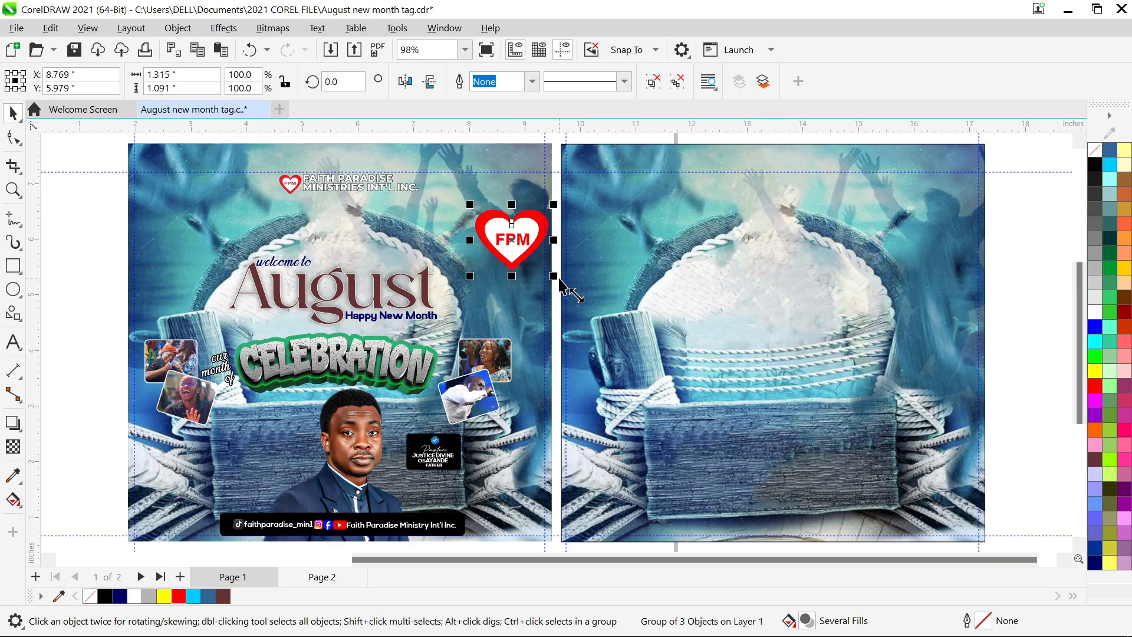
drag(550, 273, 673, 197)
- Replace page 2's small heart with a grouped copy of the heart and ministry-name heading
key(Delete)
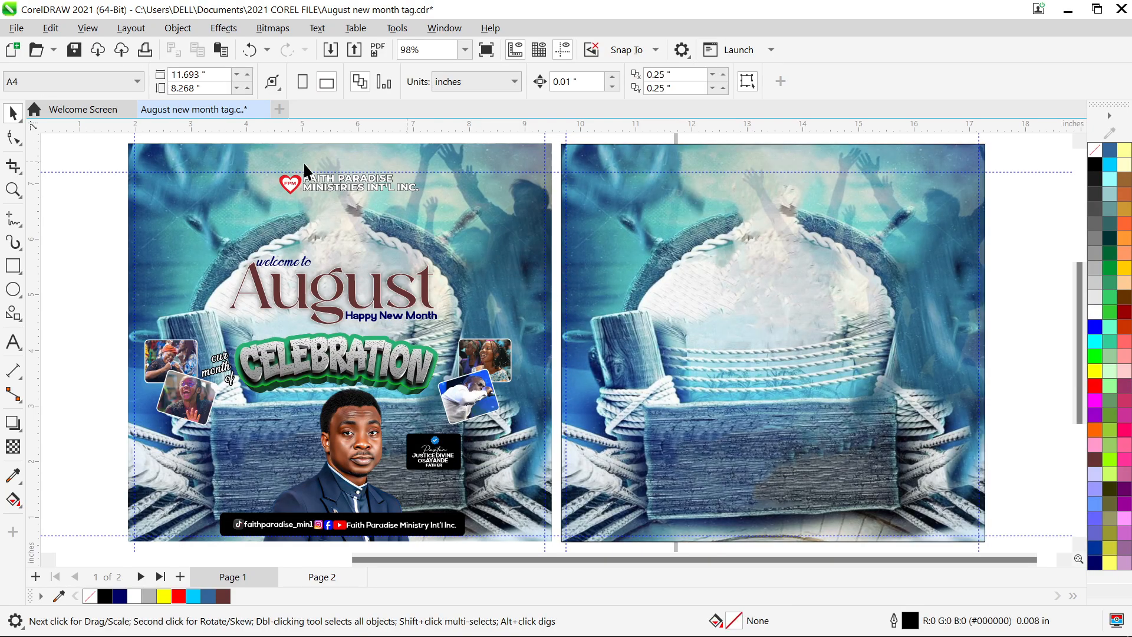
click(309, 188)
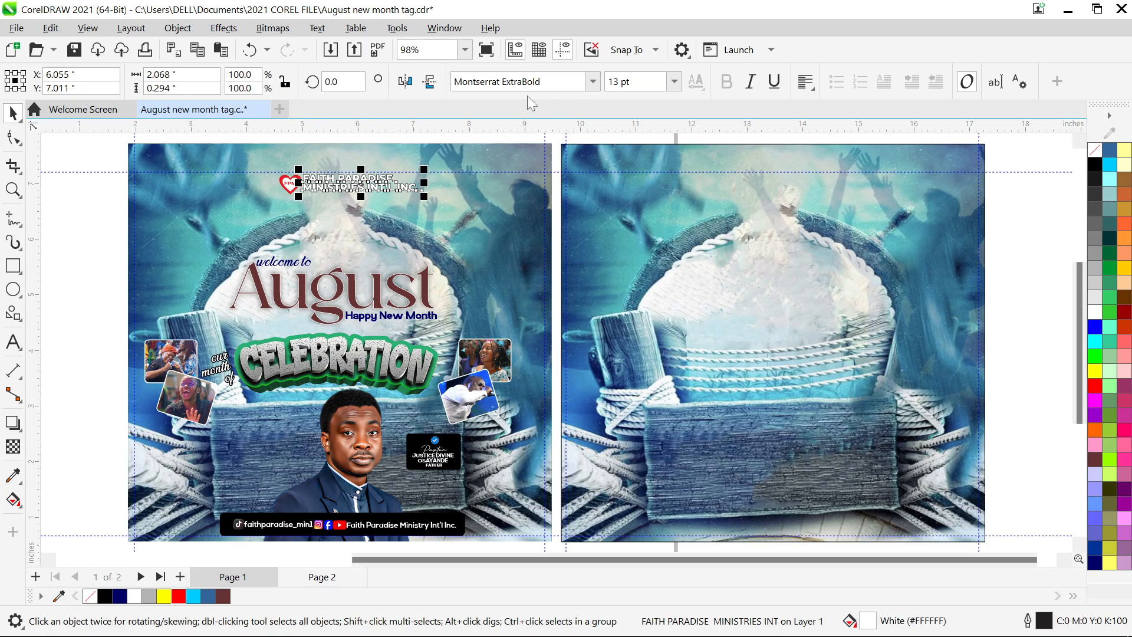
shift+click(293, 179)
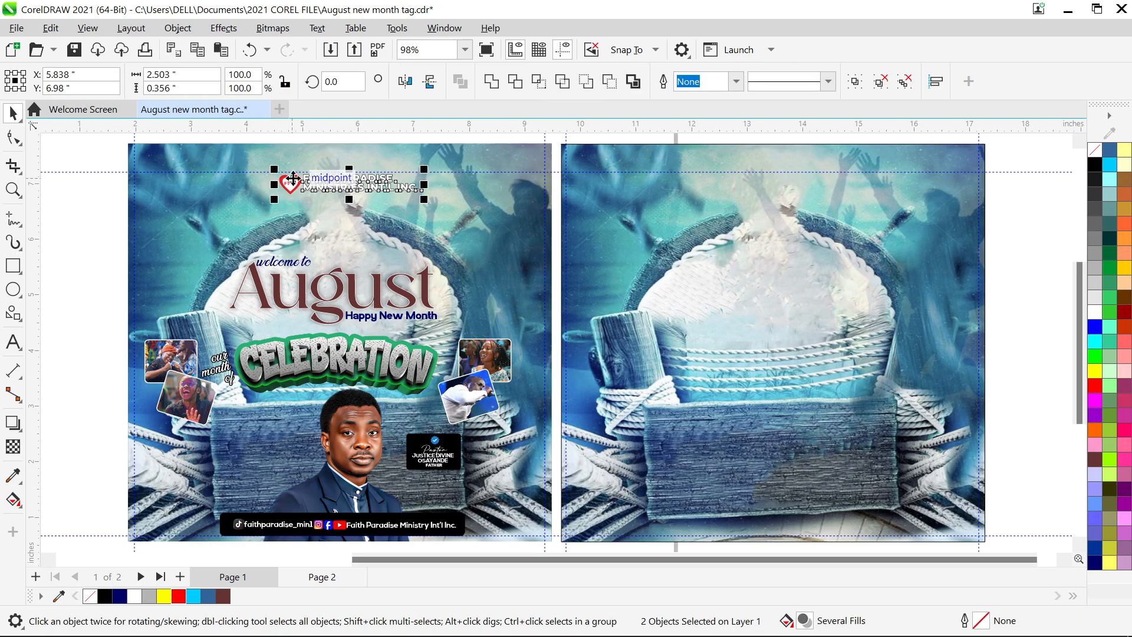
key(ctrl+g)
drag(348, 189, 766, 192)
key(Left)
key(Left)
key(Left)
key(Left)
key(Left)
key(Left)
key(Left)
key(Left)
key(Left)
key(Left)
key(Left)
click(286, 271)
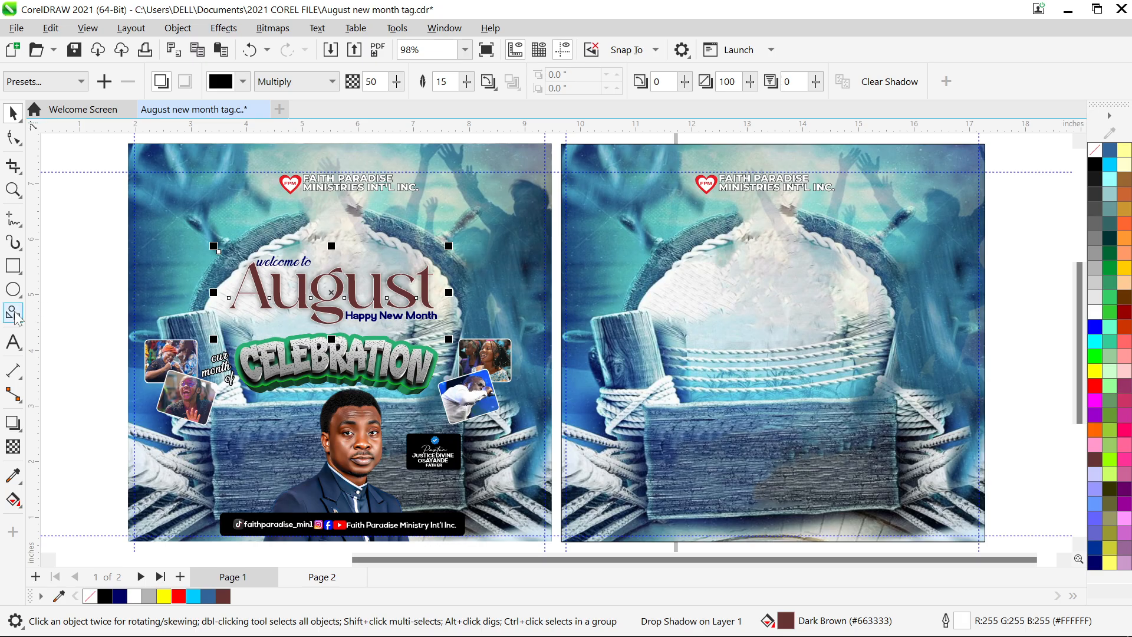
- Type 'August' as new text on page 2, correcting the typo
click(13, 343)
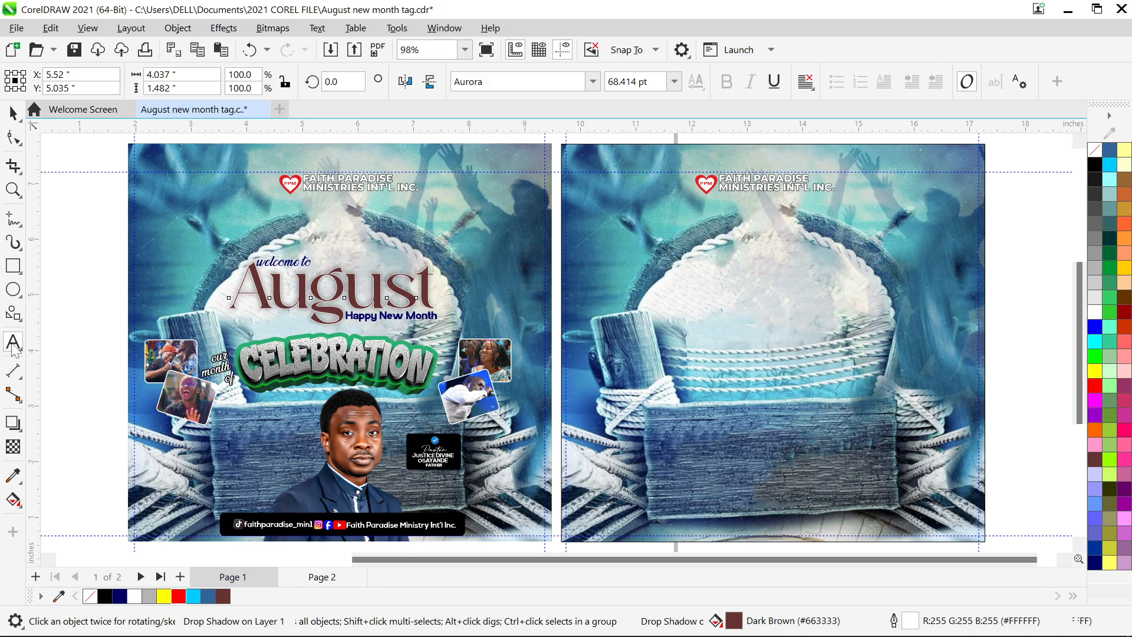
click(575, 291)
text(Au)
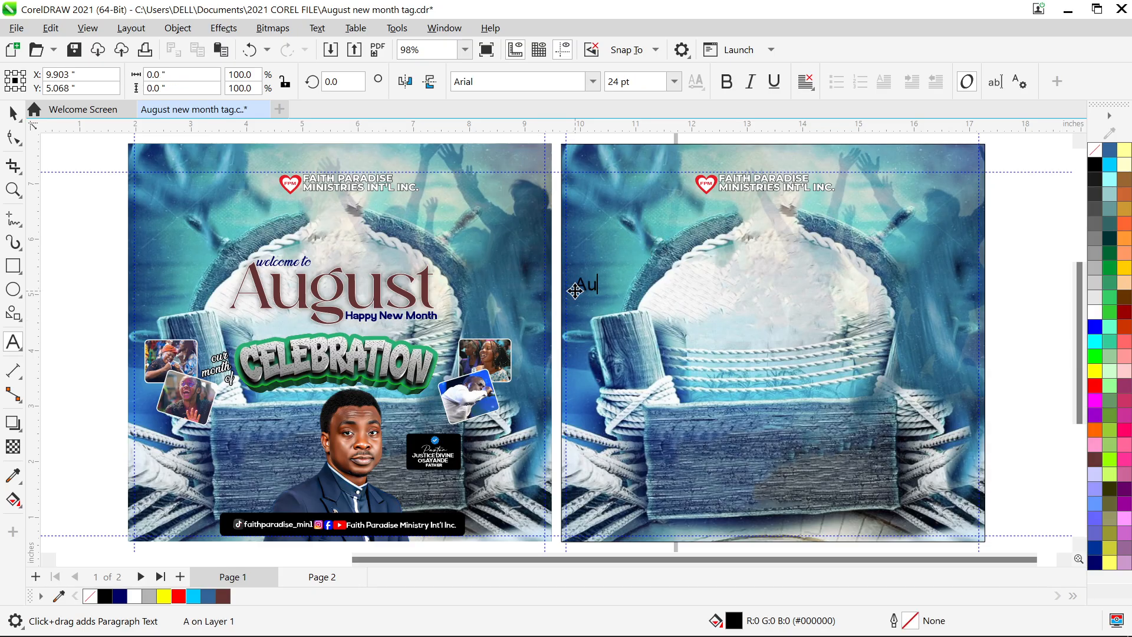
text(gusr)
key(BackSpace)
text(t)
key(ctrl+space)
- Set the new page-2 August text in the Aurora font, matching page 1
click(593, 83)
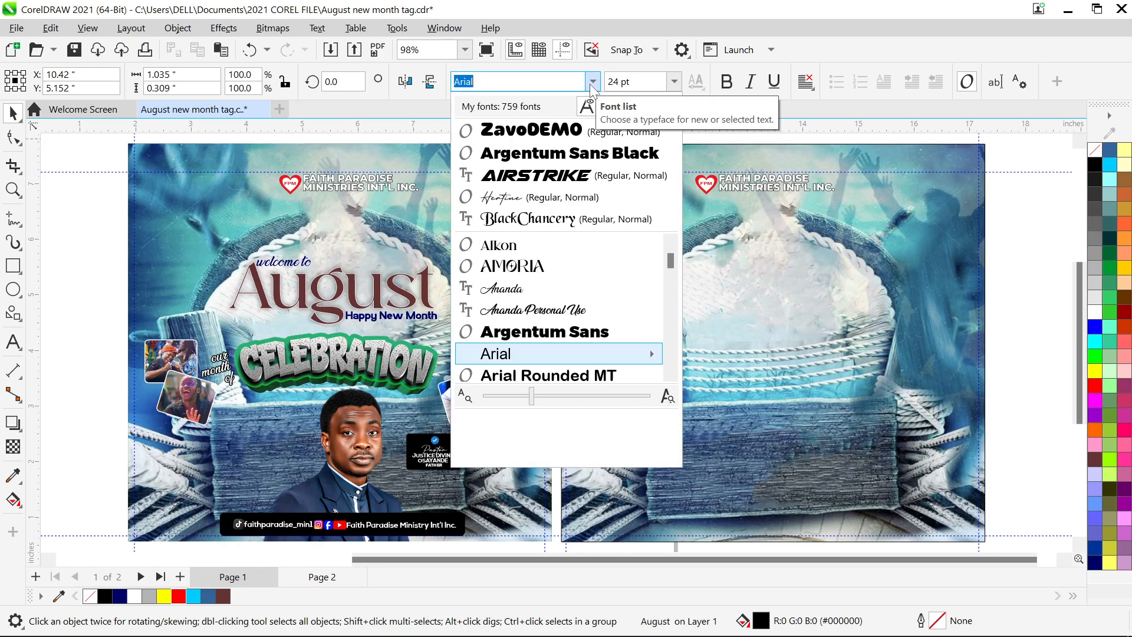
click(591, 86)
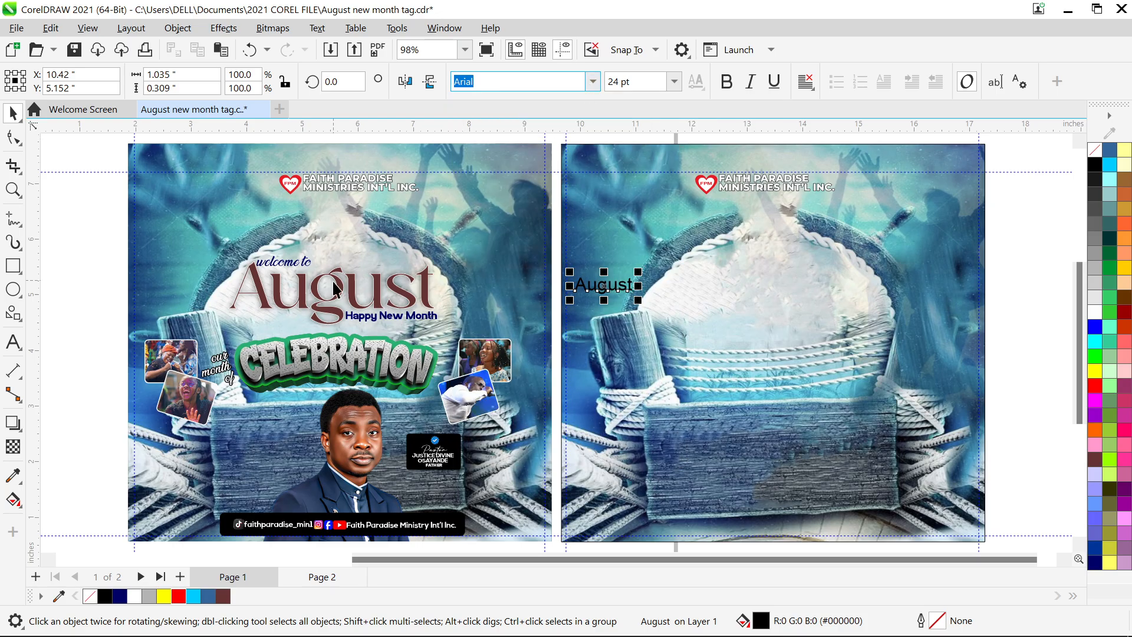
click(341, 297)
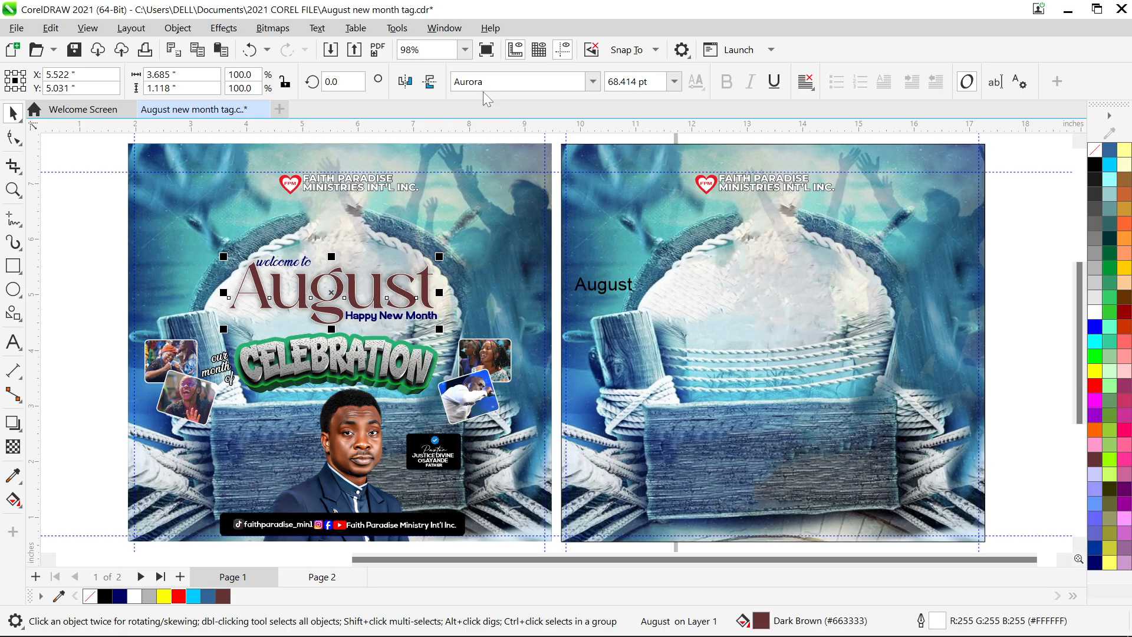
click(604, 289)
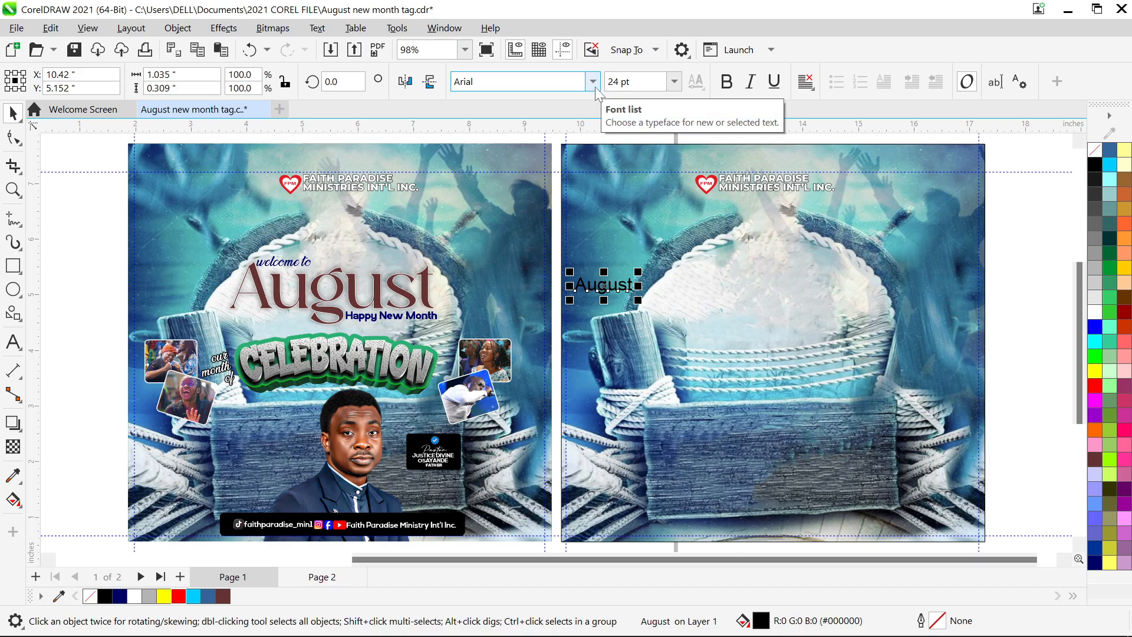
key(a)
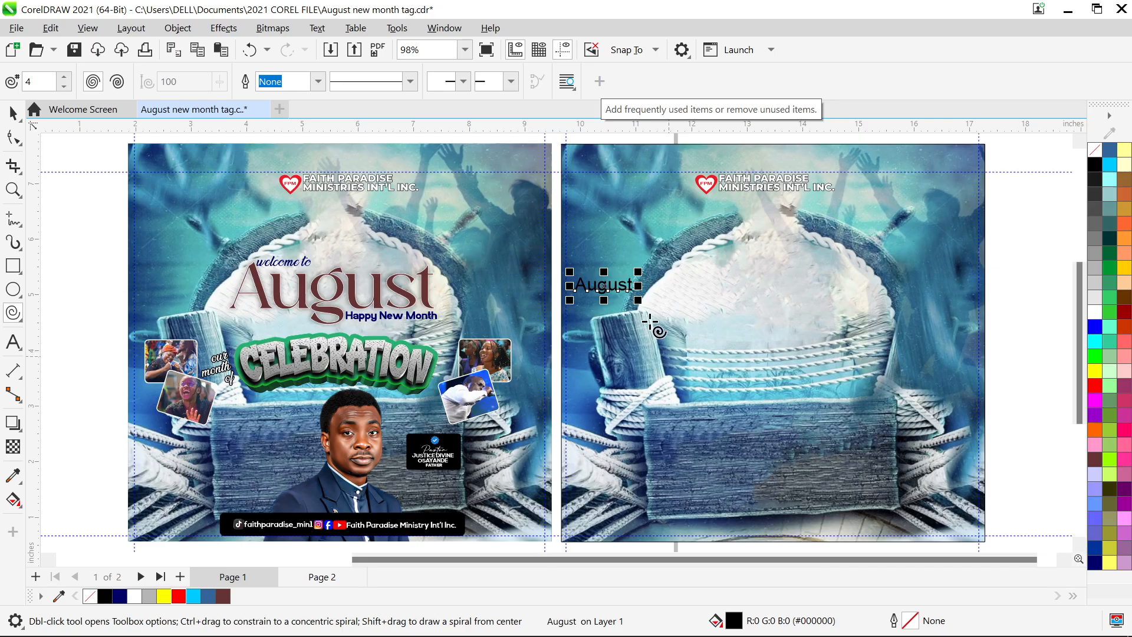
key(space)
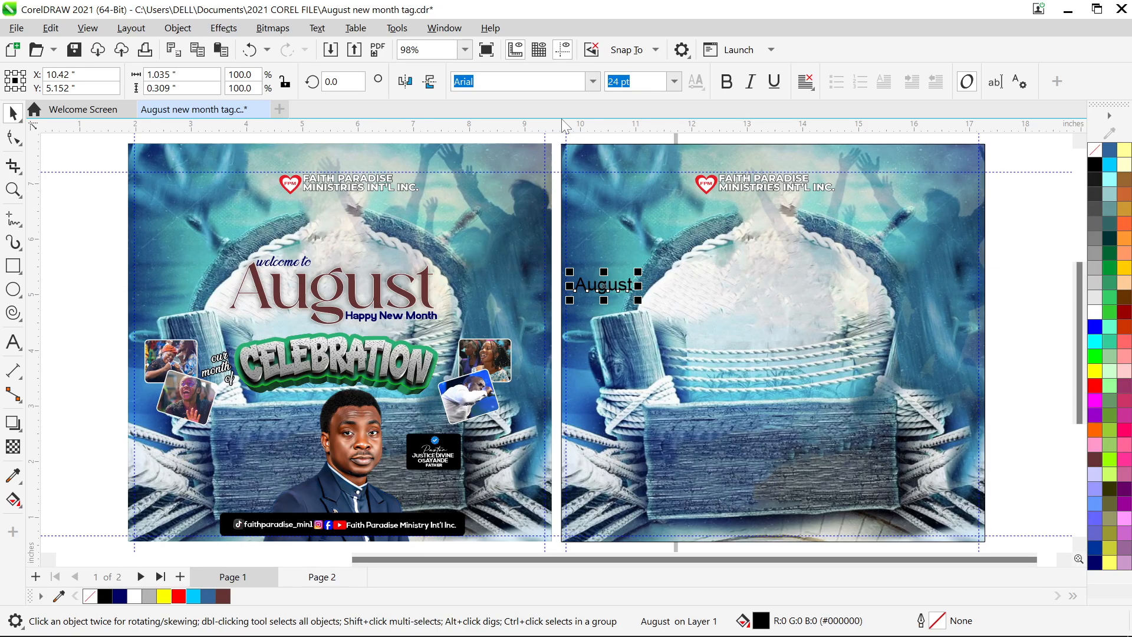
click(593, 82)
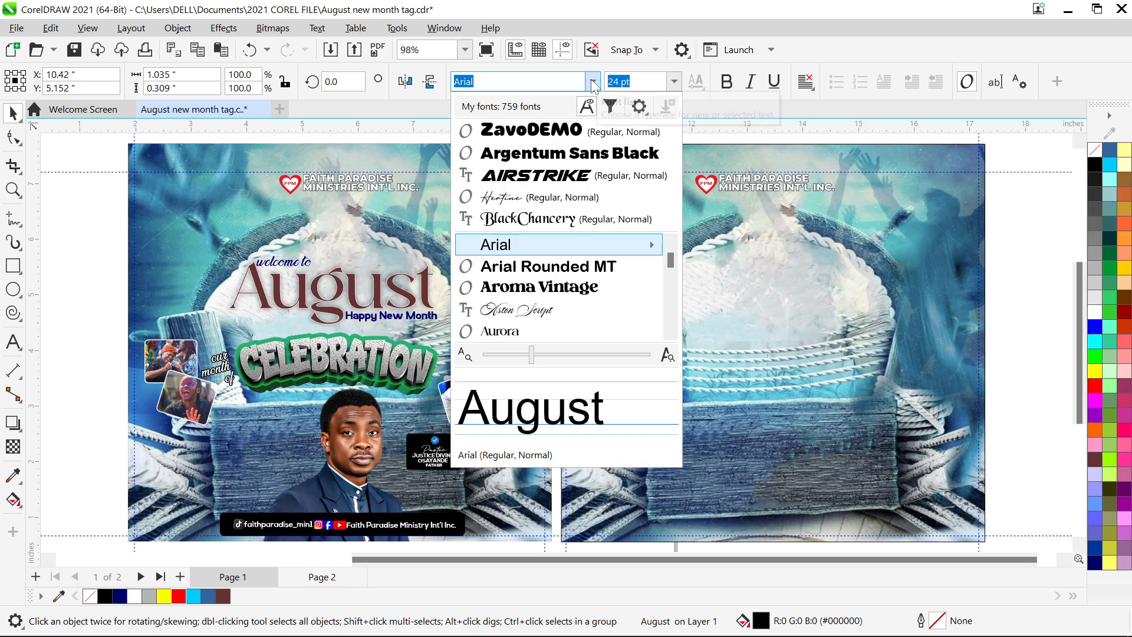
text(AU)
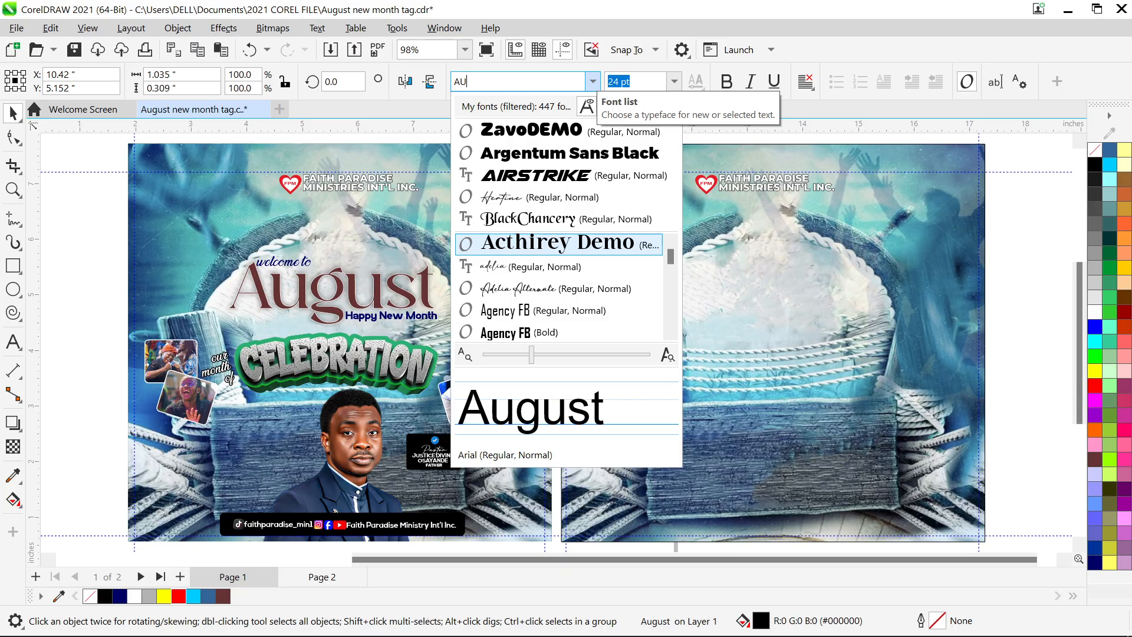
text(R)
key(Return)
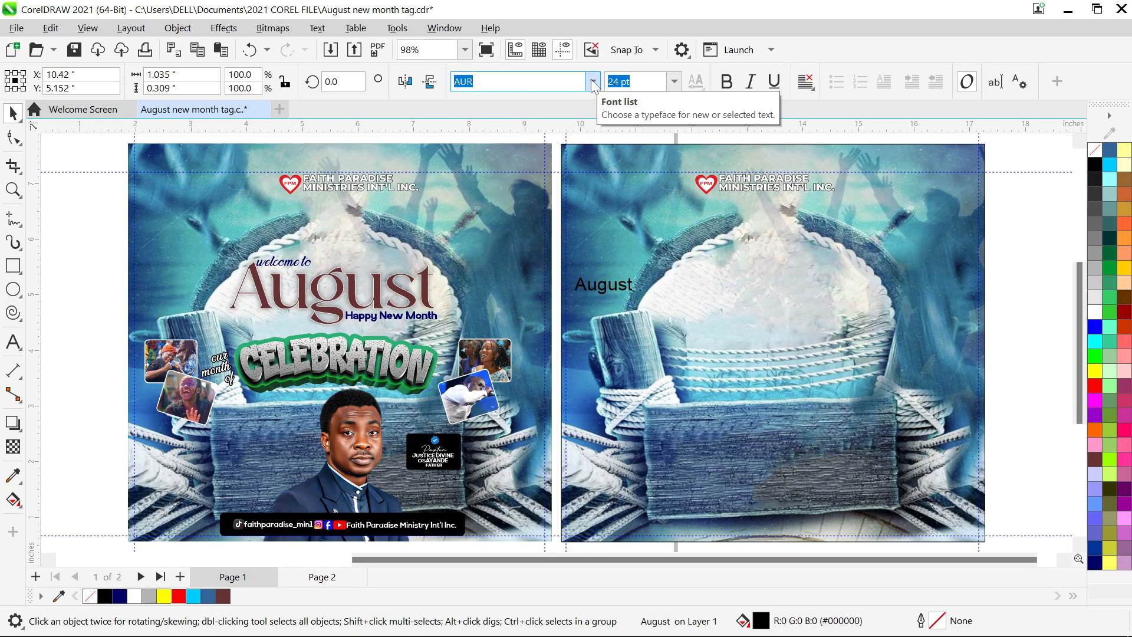
click(425, 286)
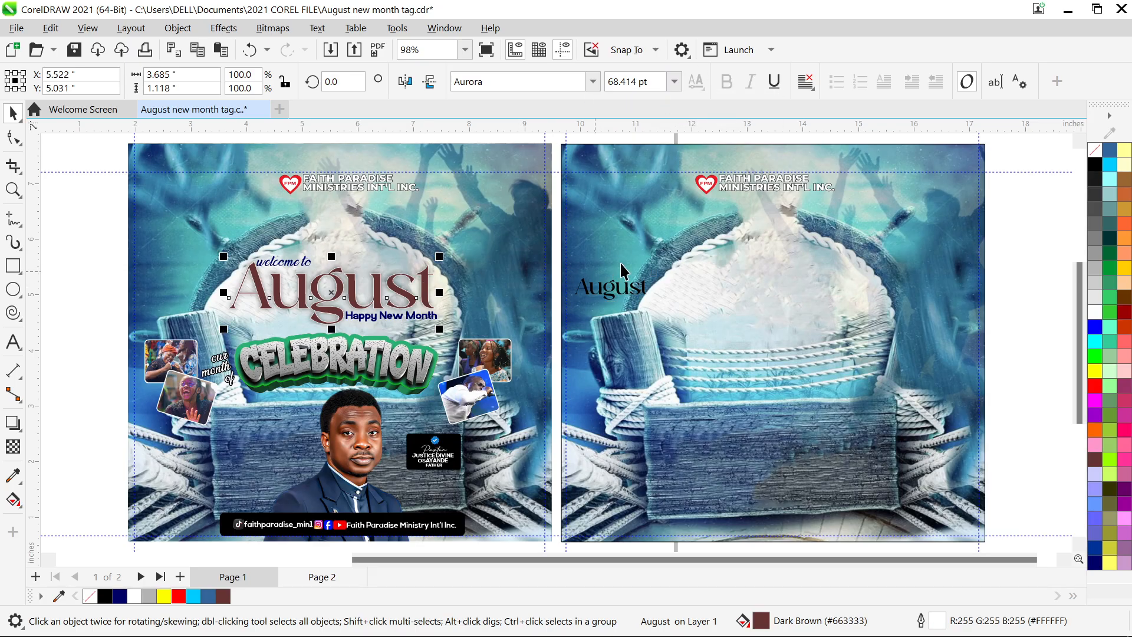
- Make the page-2 August 68 pt and dark brown (#663333), moved toward centre
click(628, 293)
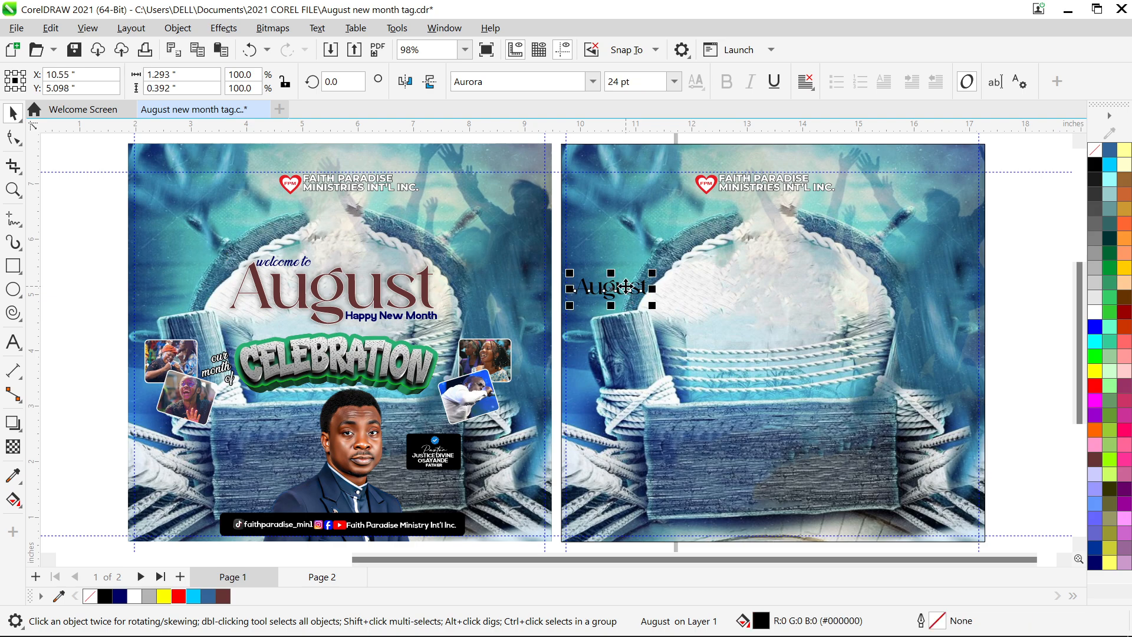
click(608, 81)
text(68)
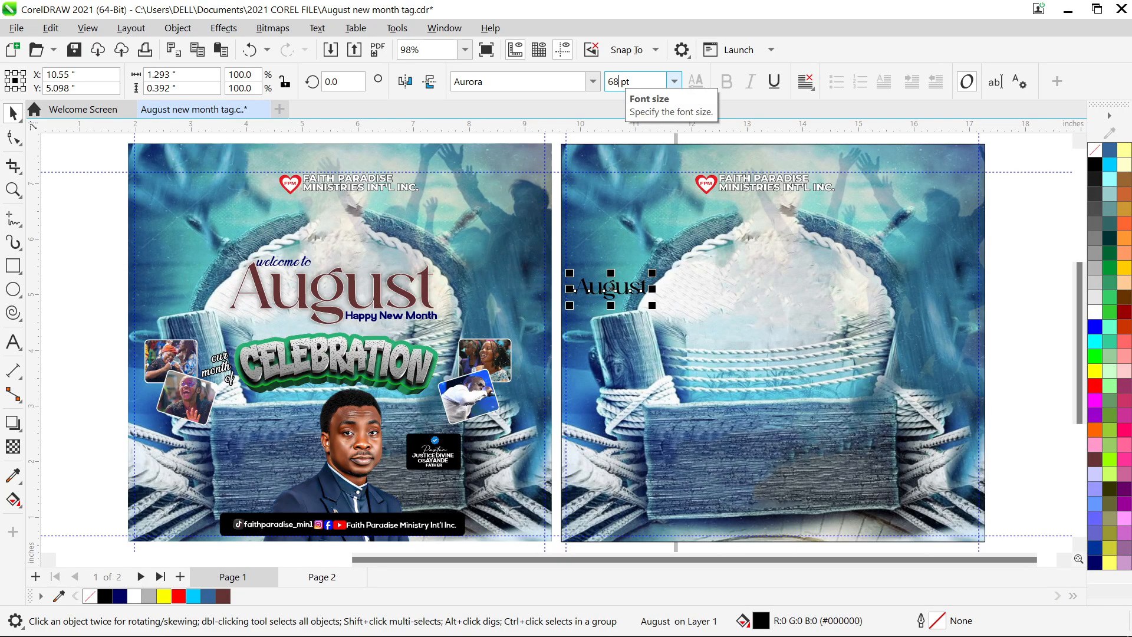
key(Return)
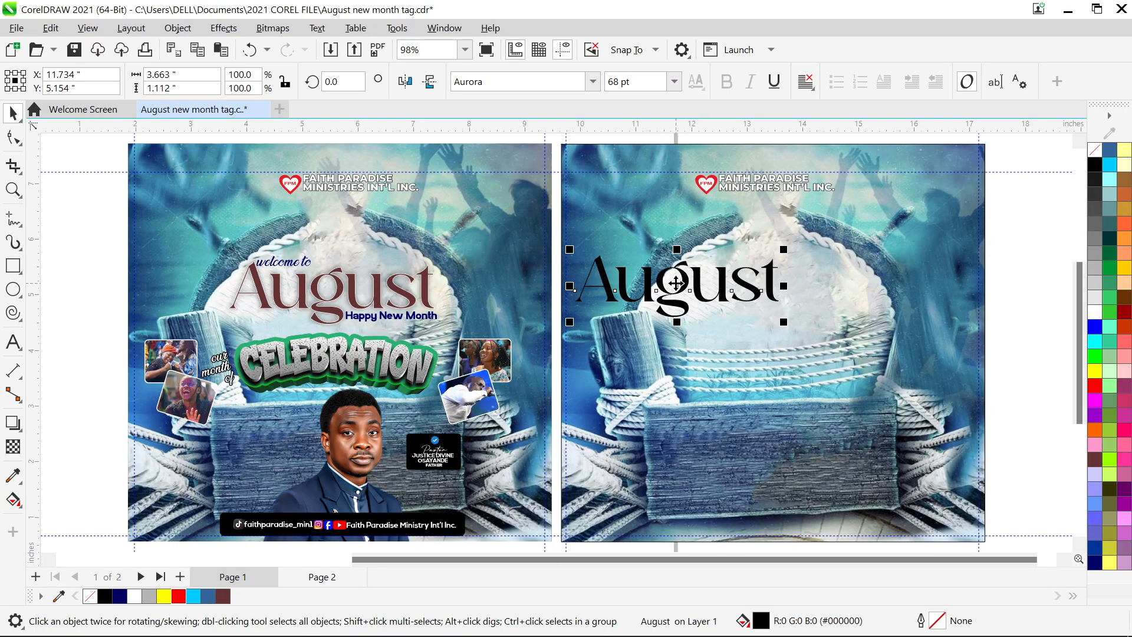
drag(717, 281, 758, 303)
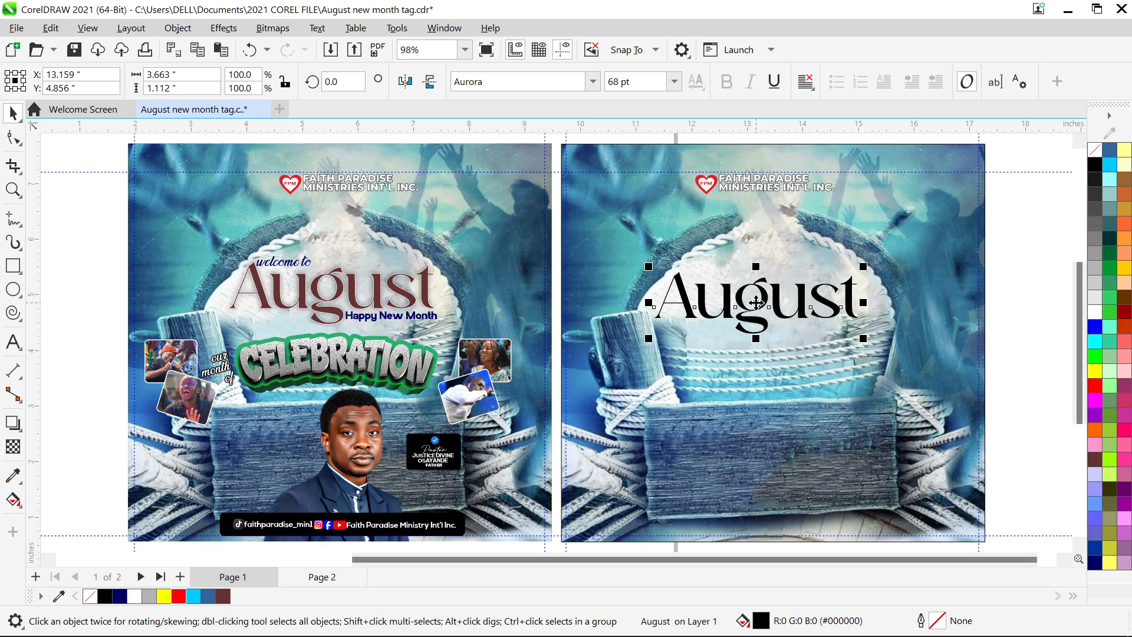
click(1093, 466)
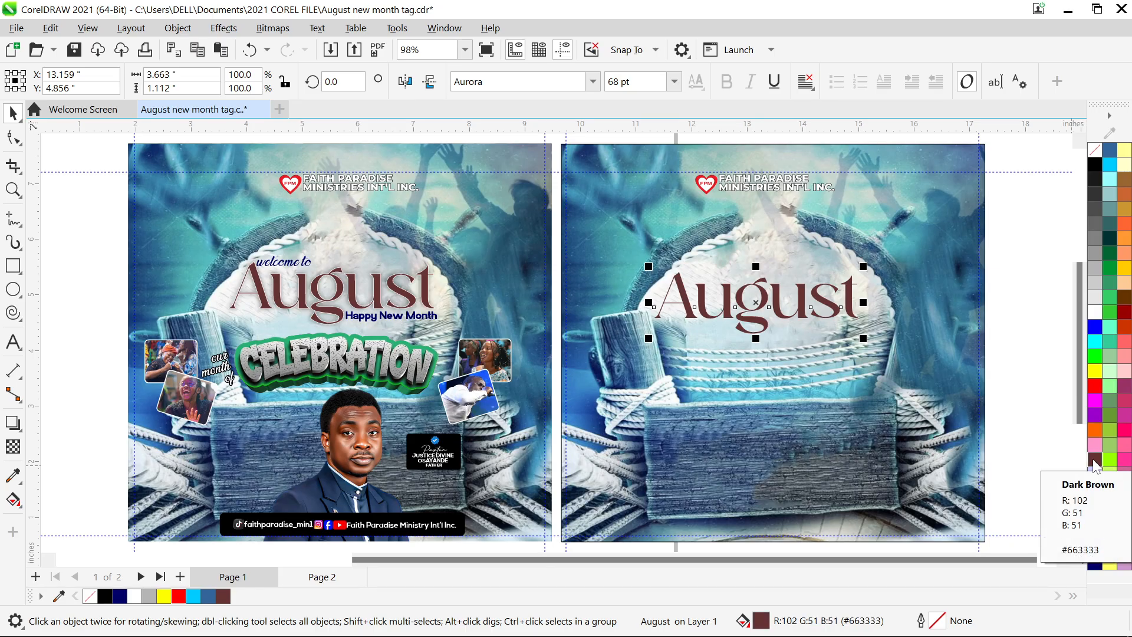
- Nudge the page-2 August title three steps to the right
key(Right)
key(Right)
key(Right)
key(Right)
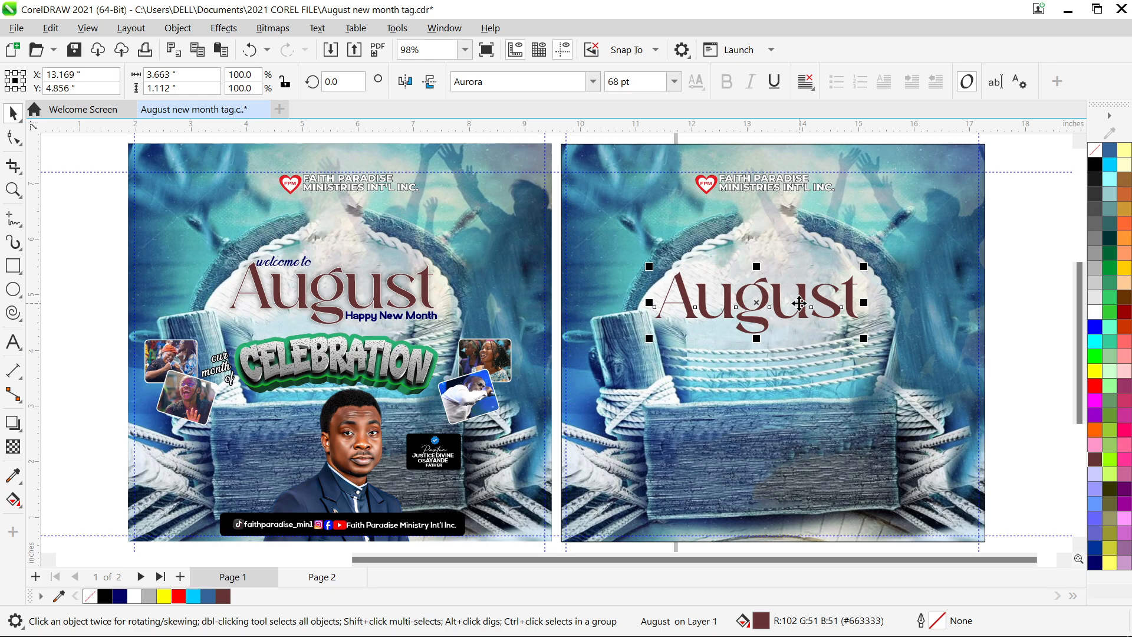
key(Right)
key(Right)
key(Right)
key(Right)
key(Right)
key(Right)
key(Right)
key(Right)
key(Right)
key(Right)
key(Right)
key(Right)
key(Right)
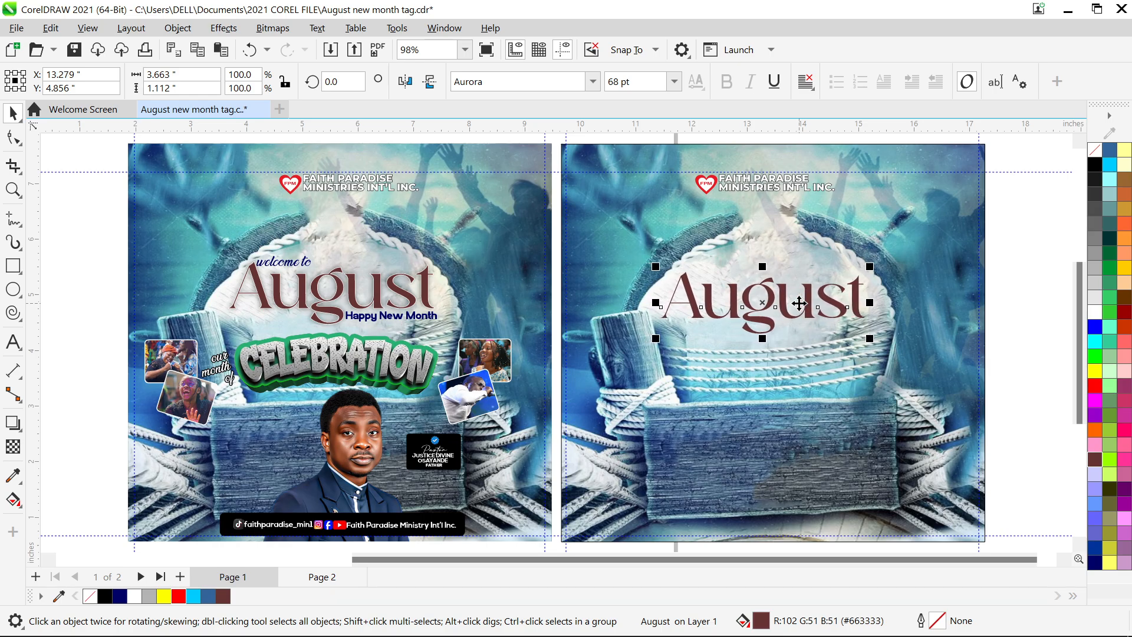
key(Right)
key(Right)
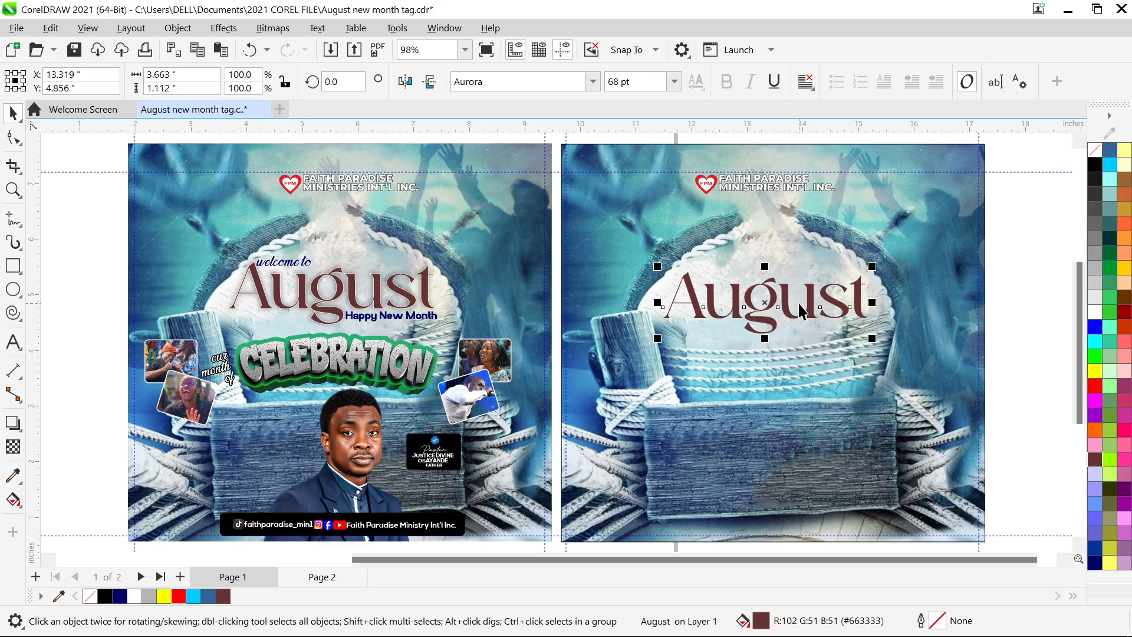
key(F12)
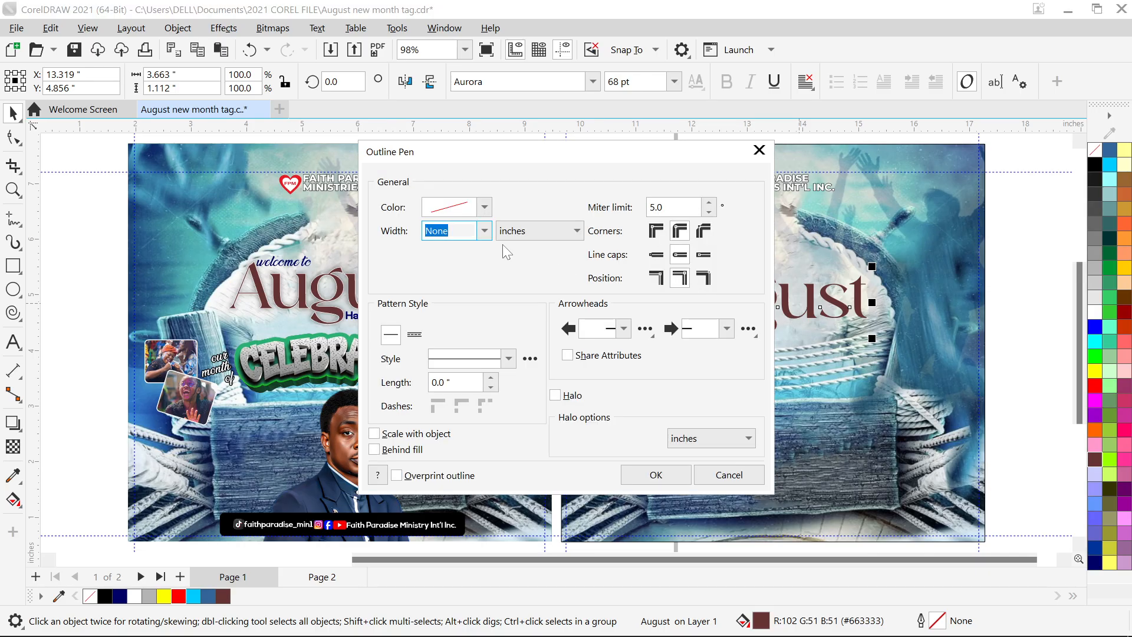
- Give August a 0.016 in white outline, scaled with the object and behind the fill
click(486, 233)
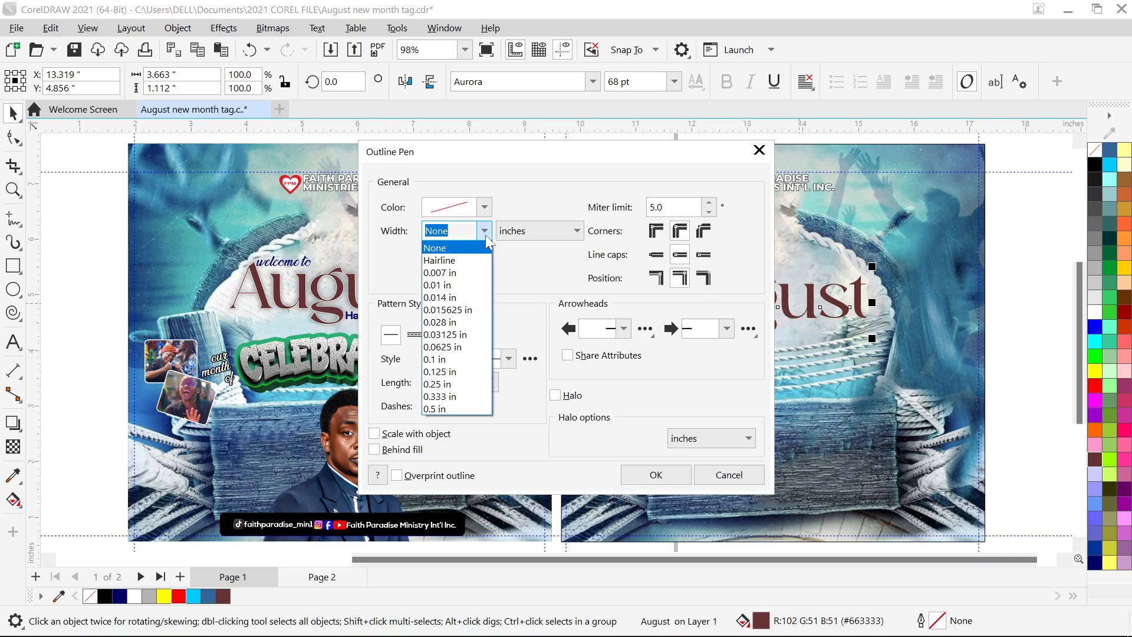
click(459, 311)
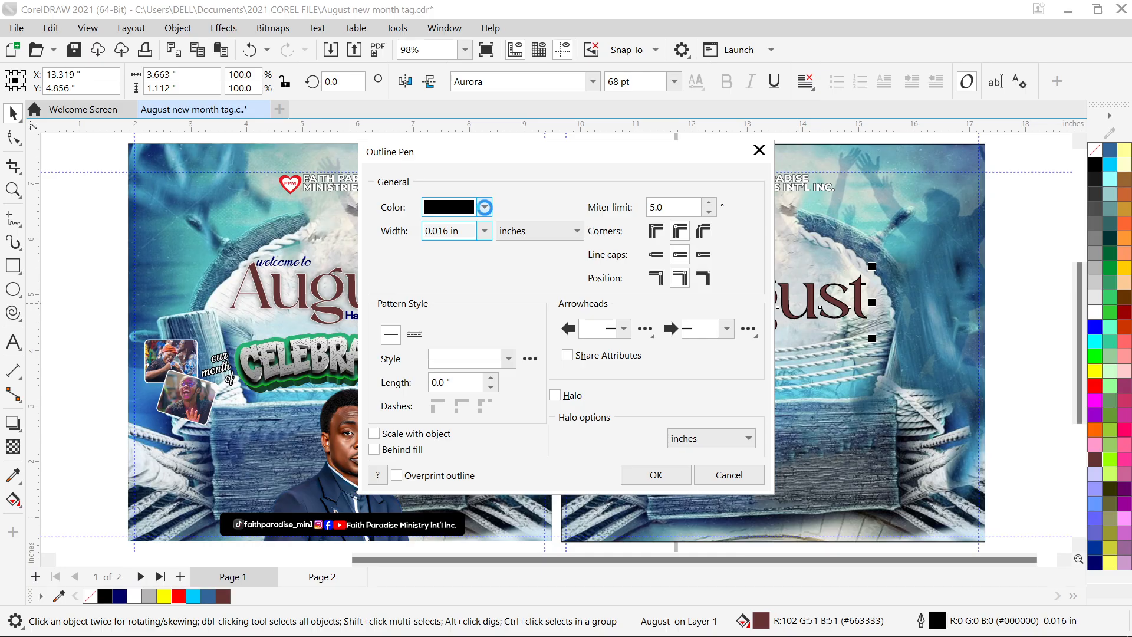
click(485, 208)
drag(489, 293, 394, 261)
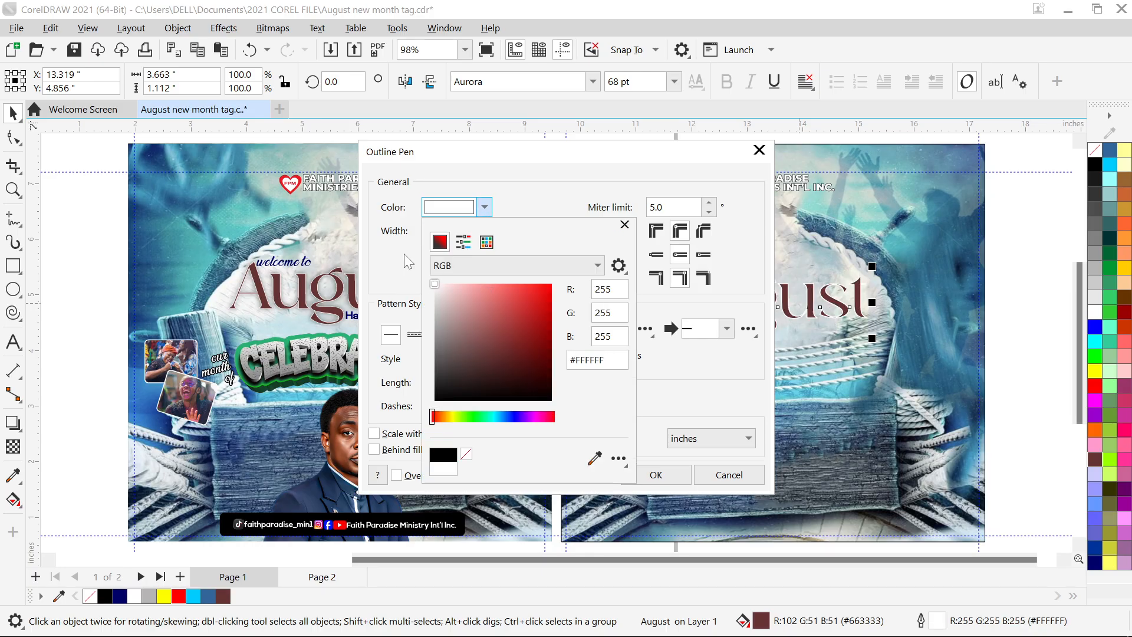
click(512, 184)
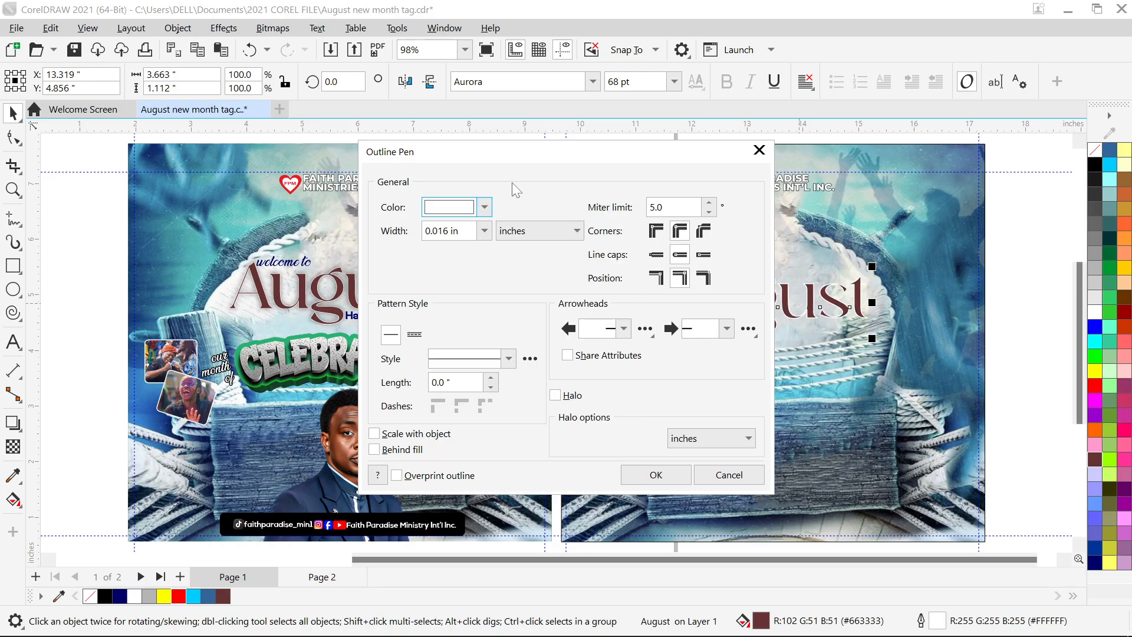
click(419, 434)
click(407, 458)
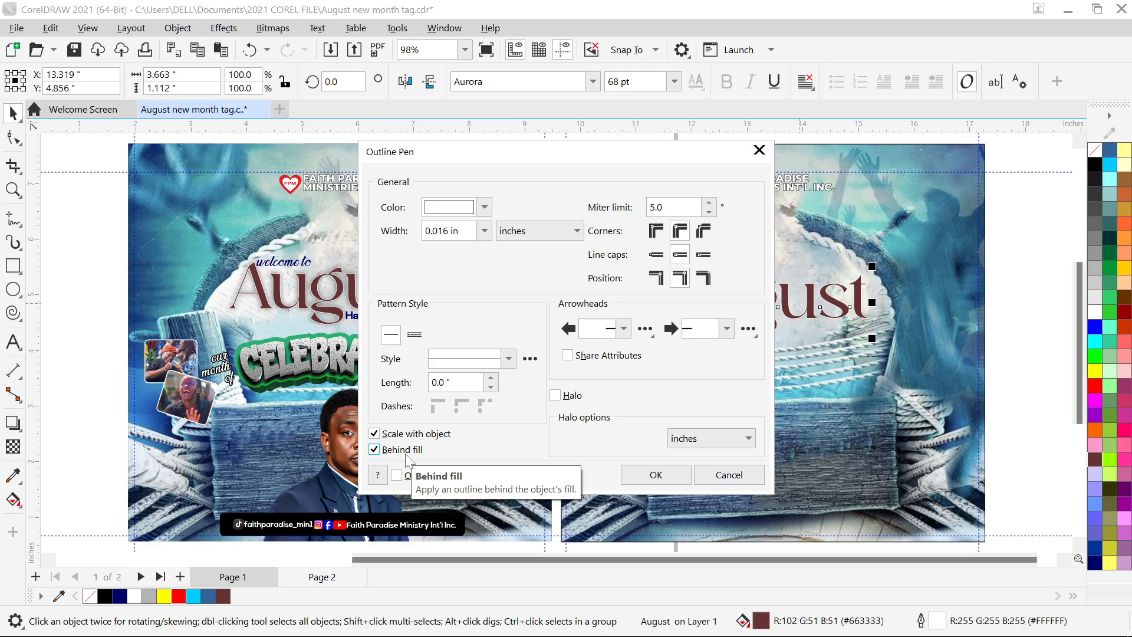
click(653, 477)
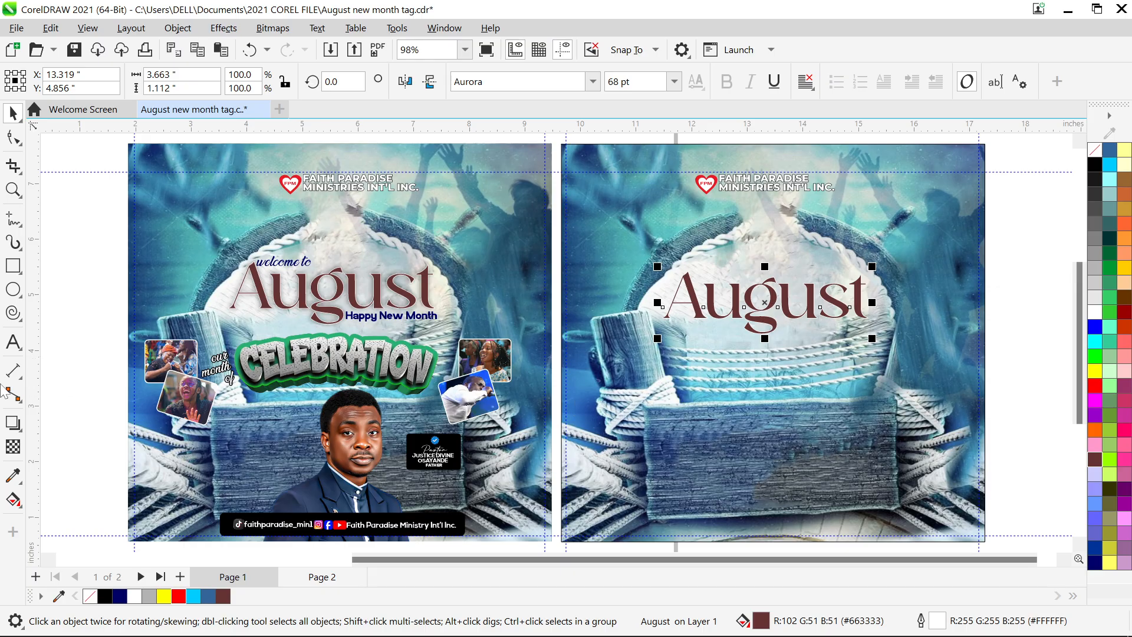
- Drag a Multiply drop shadow (50 opacity, 15 feathering) from the page-2 August title
click(13, 424)
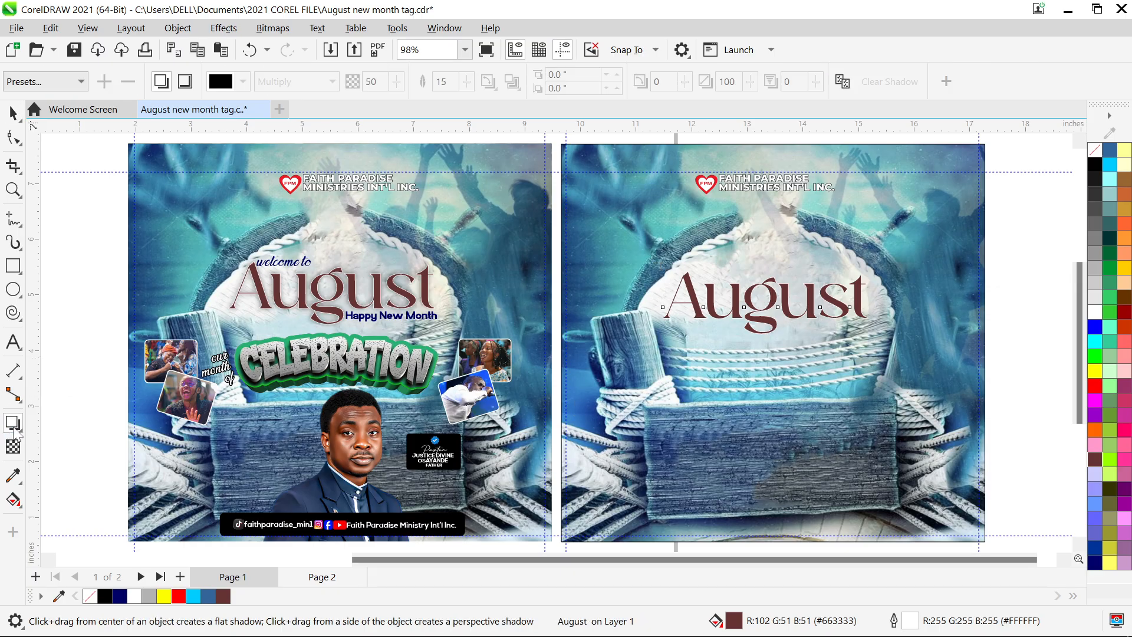
drag(679, 299, 867, 303)
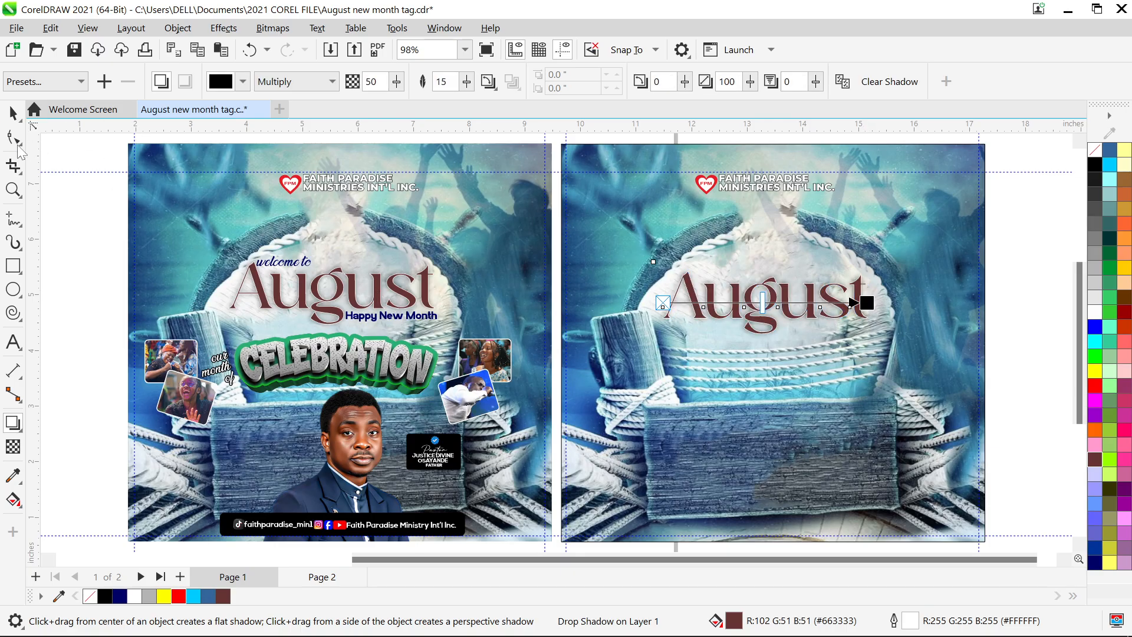
click(13, 113)
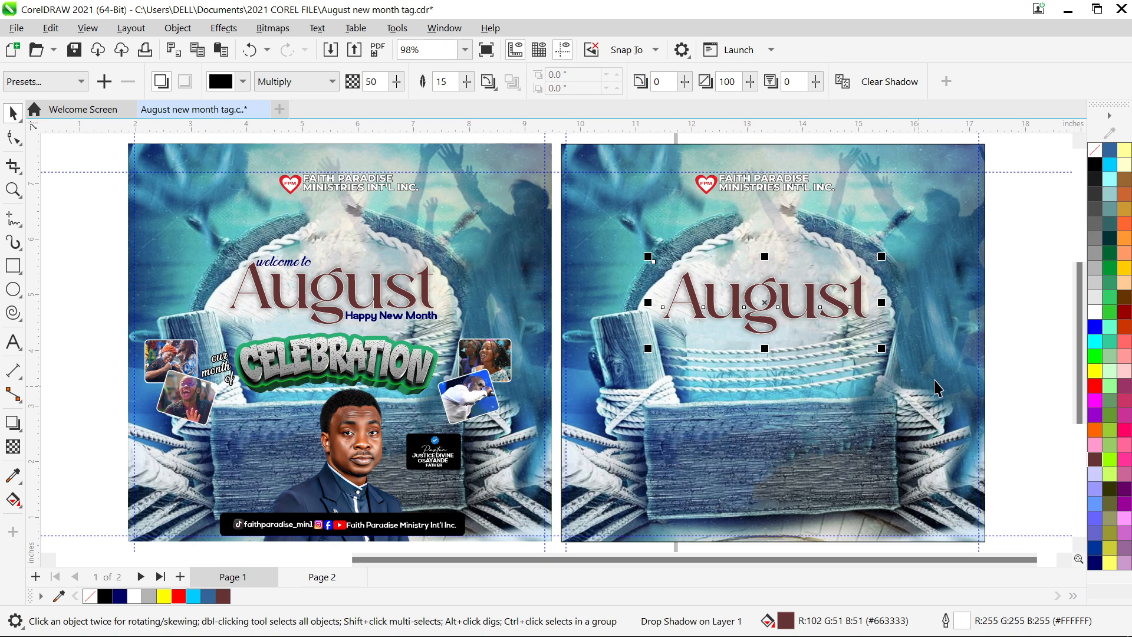
click(1004, 379)
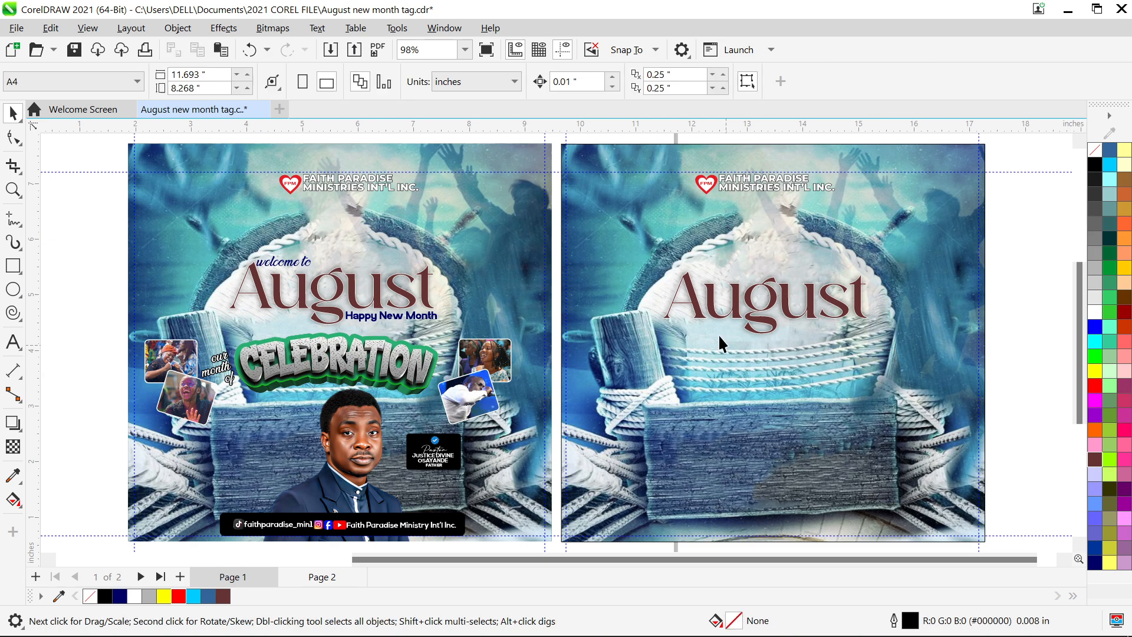
- Copy page 1's 'welcome to' line above the page-2 August title
click(289, 268)
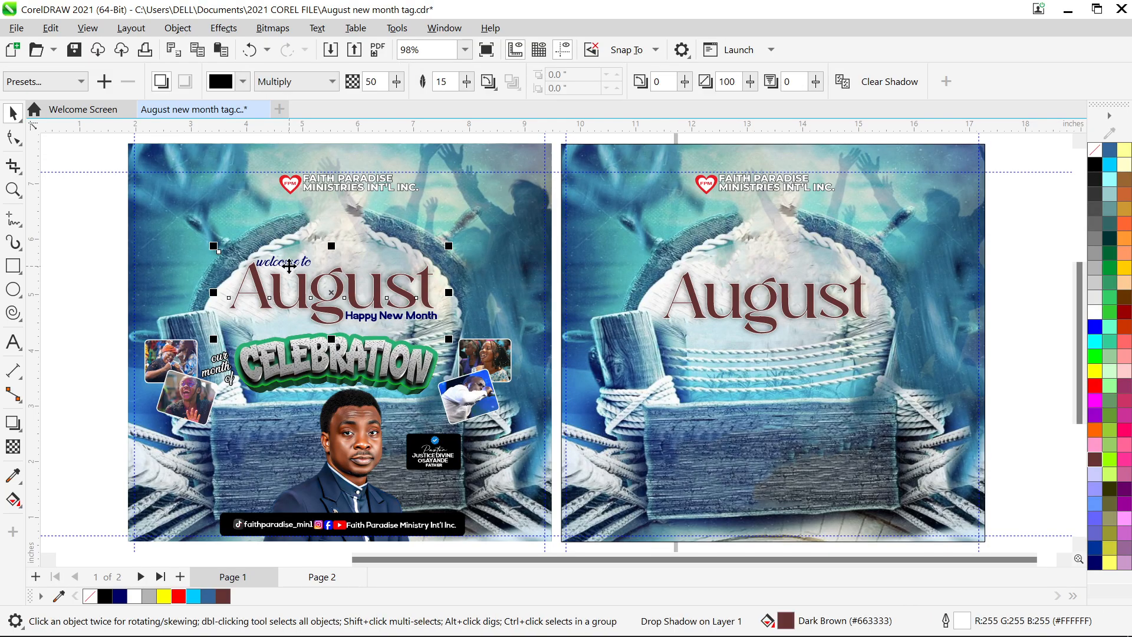
click(356, 285)
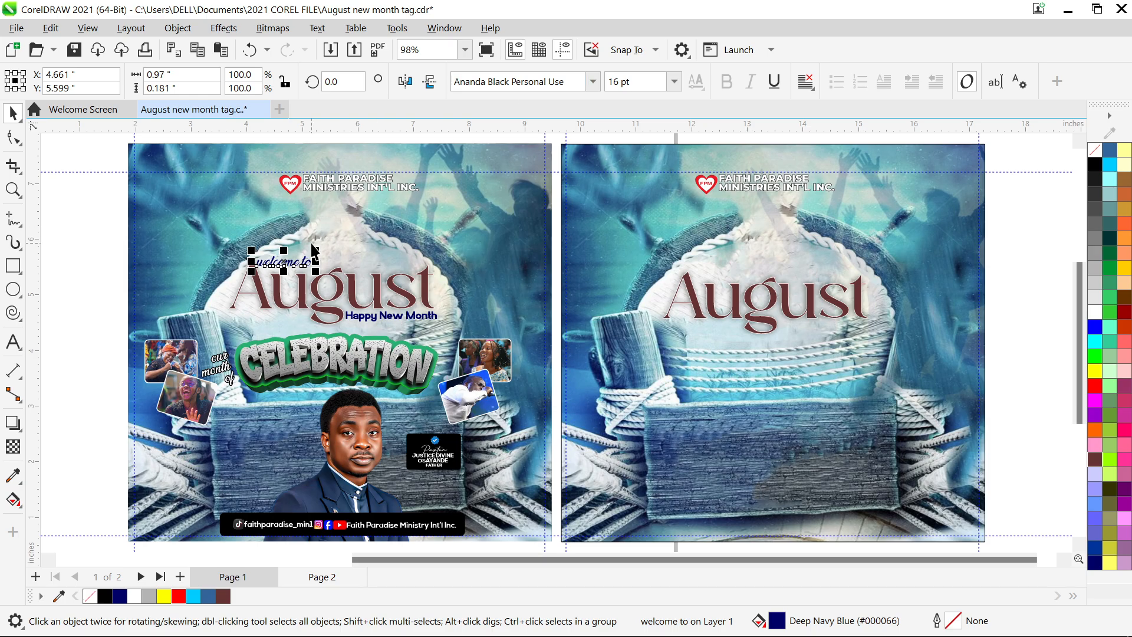
drag(282, 259, 727, 277)
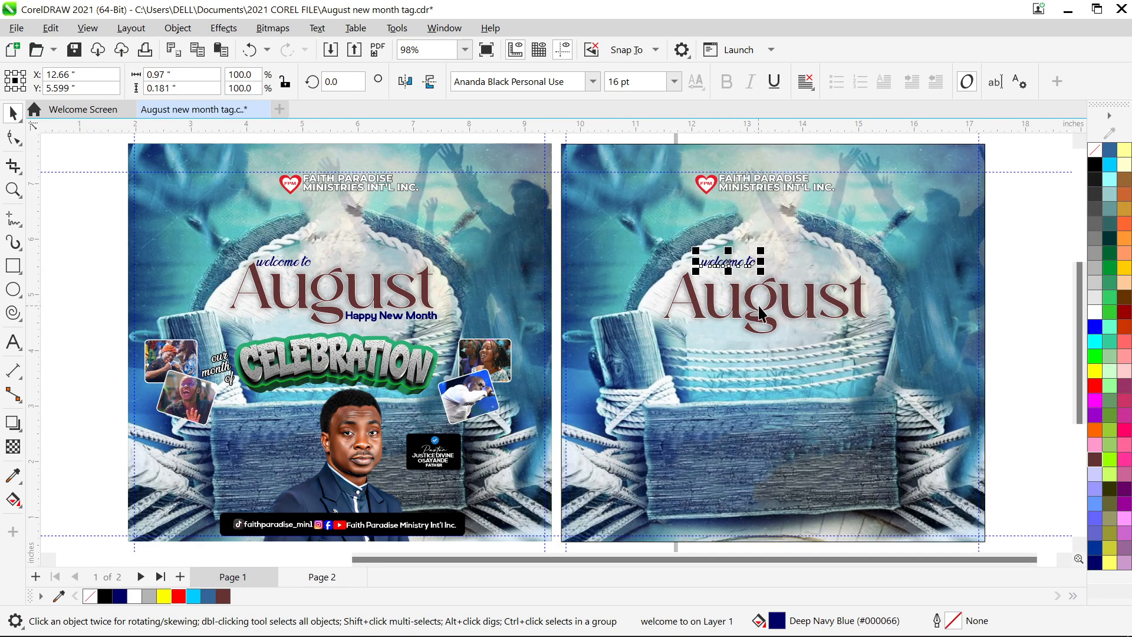
drag(760, 312, 764, 294)
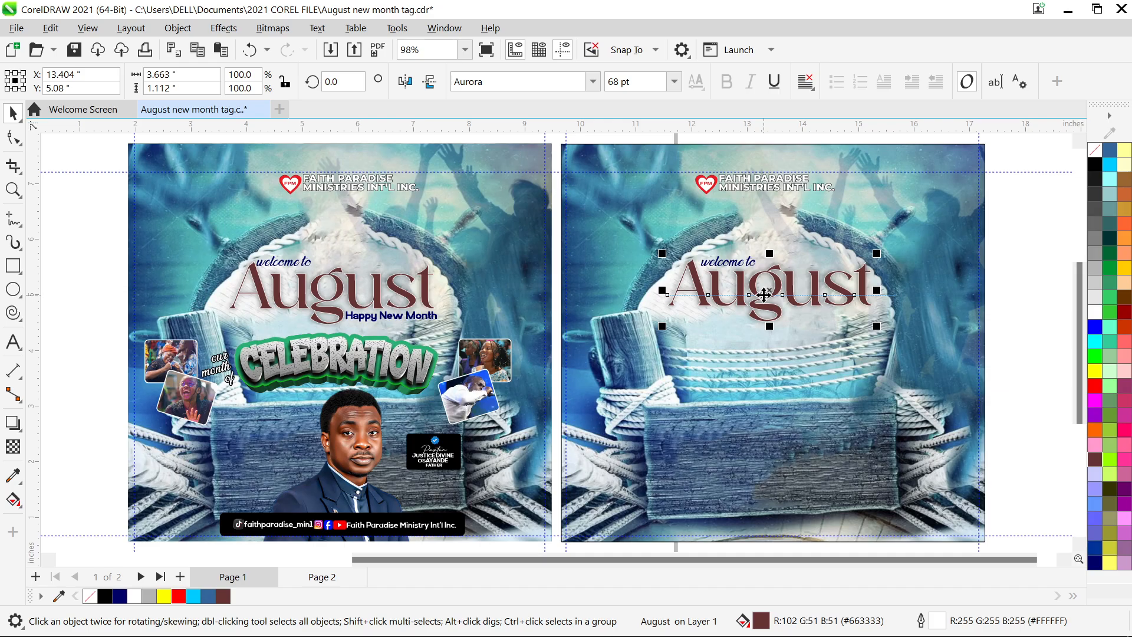
click(731, 261)
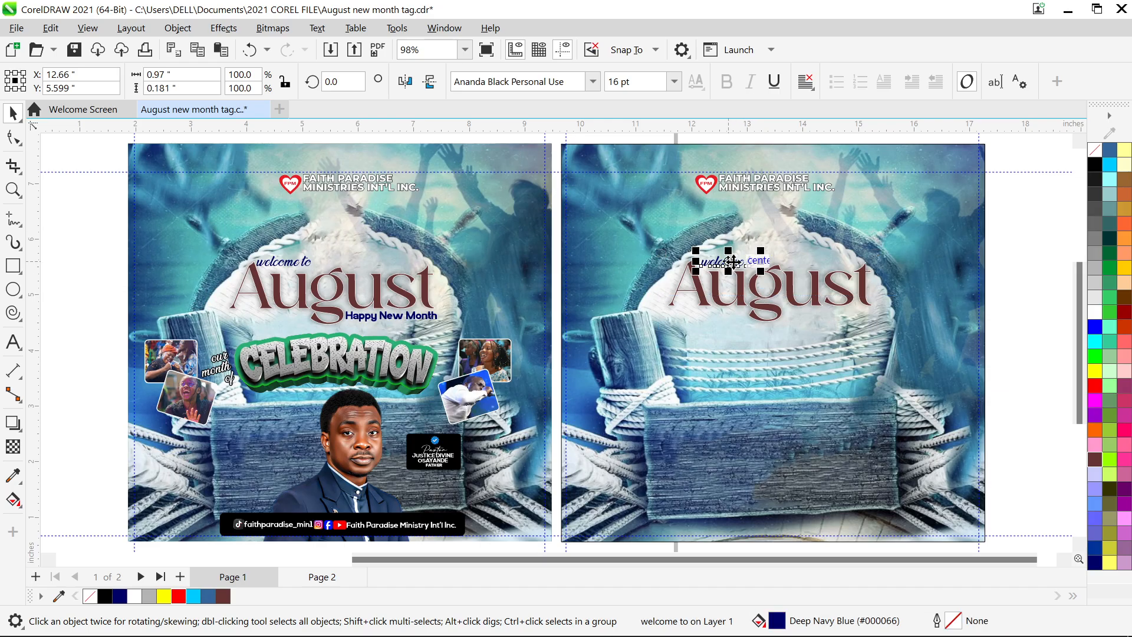
drag(731, 261, 734, 261)
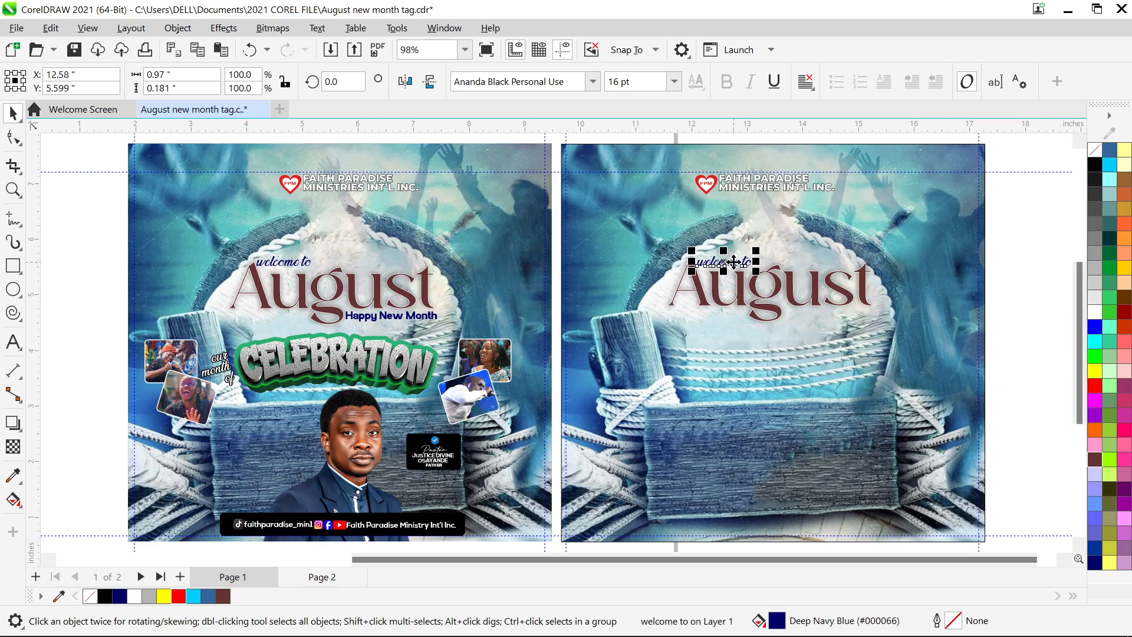
- Copy 'Happy New Month' beneath the page-2 August, undoing an accidental background move
click(406, 319)
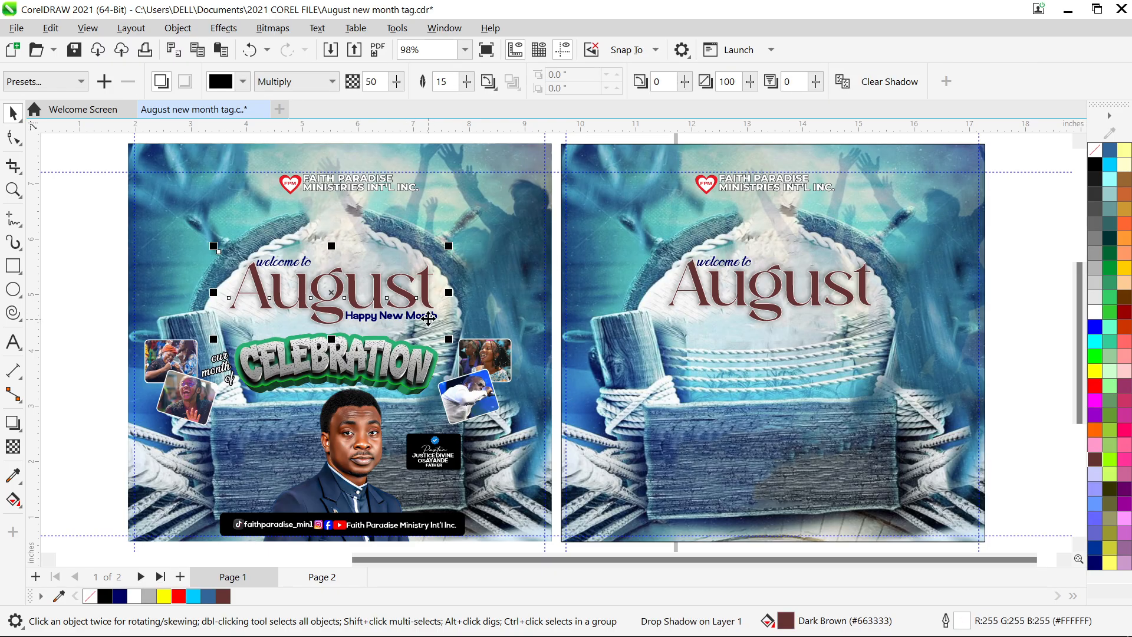
click(550, 338)
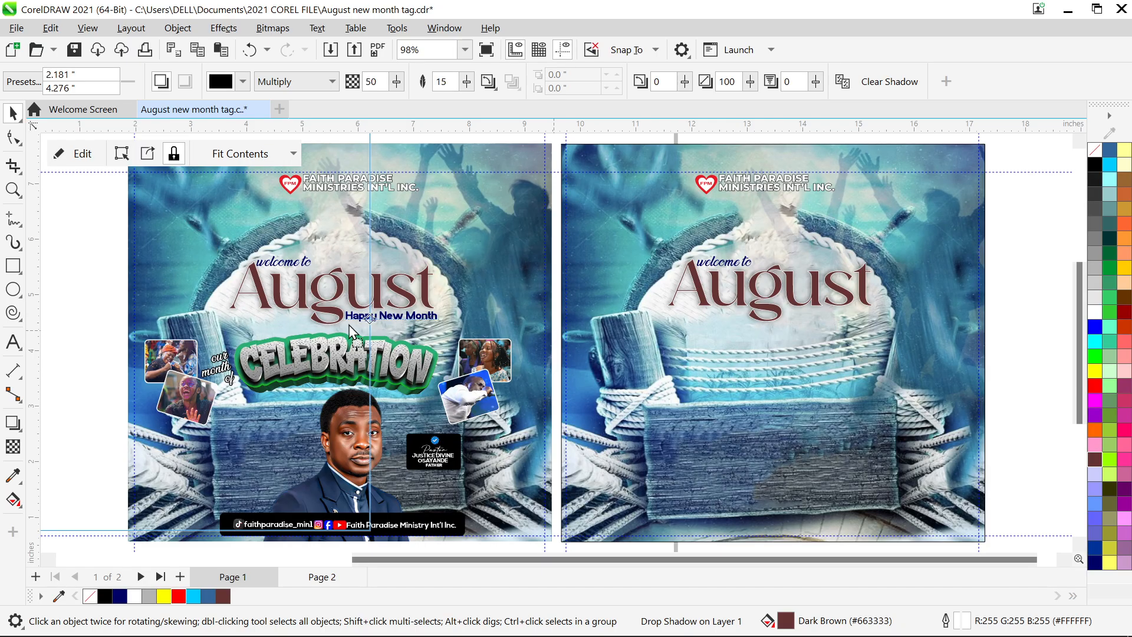
drag(551, 338, 350, 327)
key(ctrl+z)
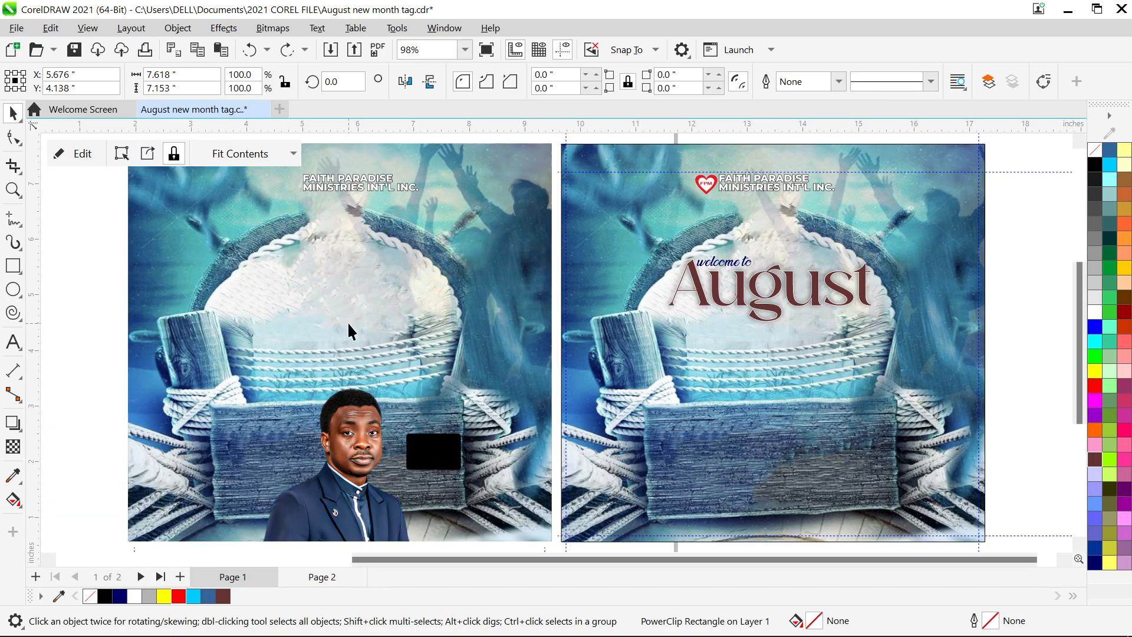
click(559, 375)
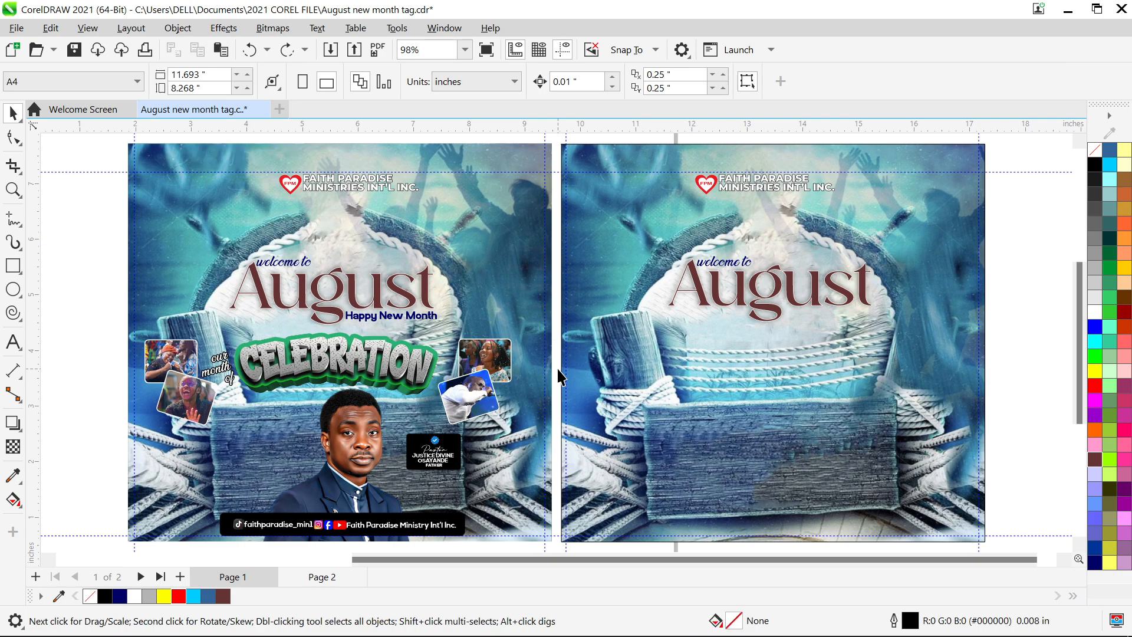
click(399, 312)
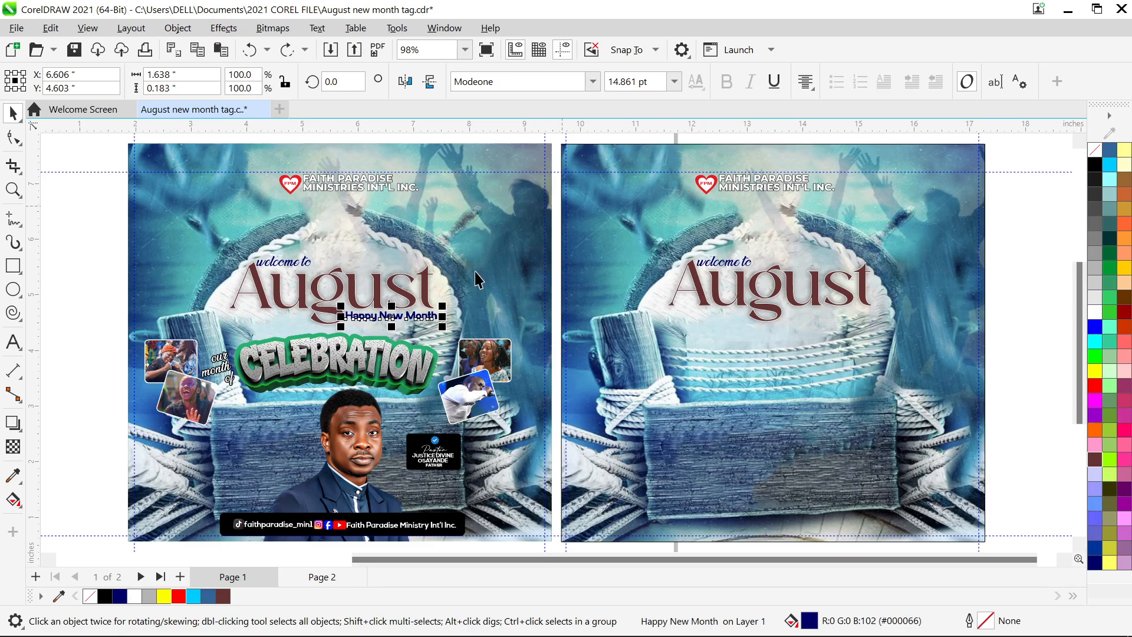
drag(382, 317, 833, 312)
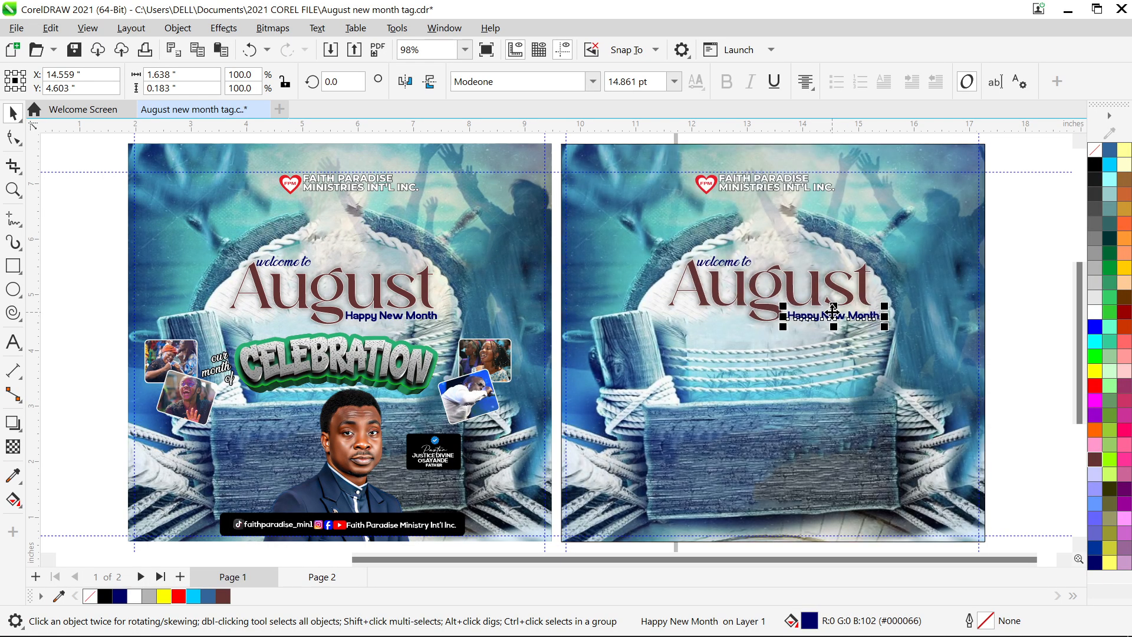
key(Up)
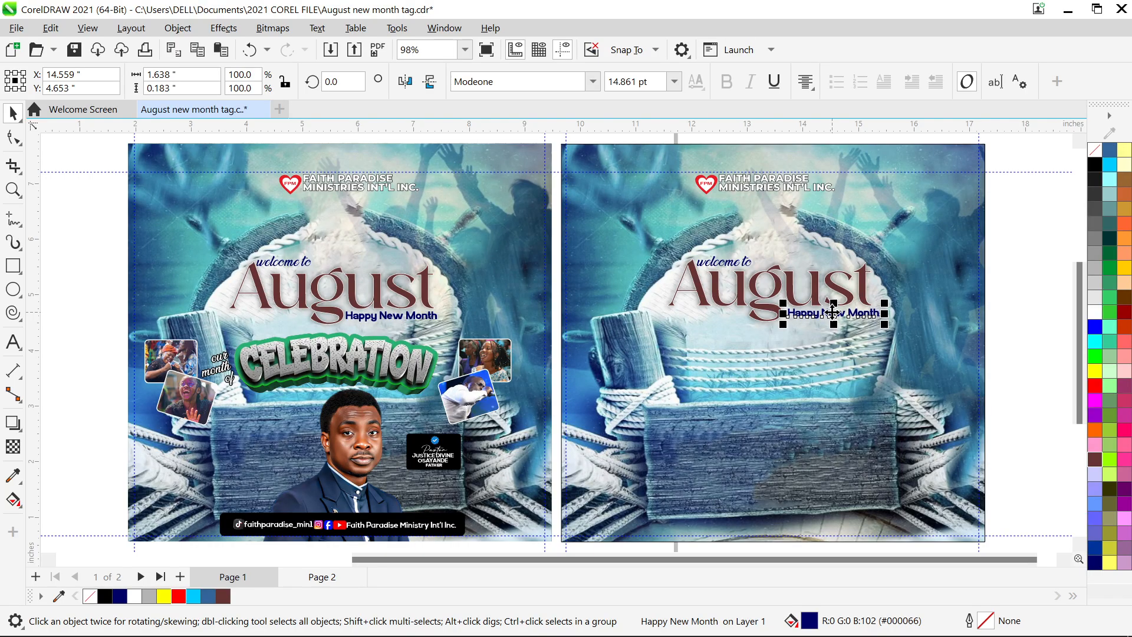
click(1031, 345)
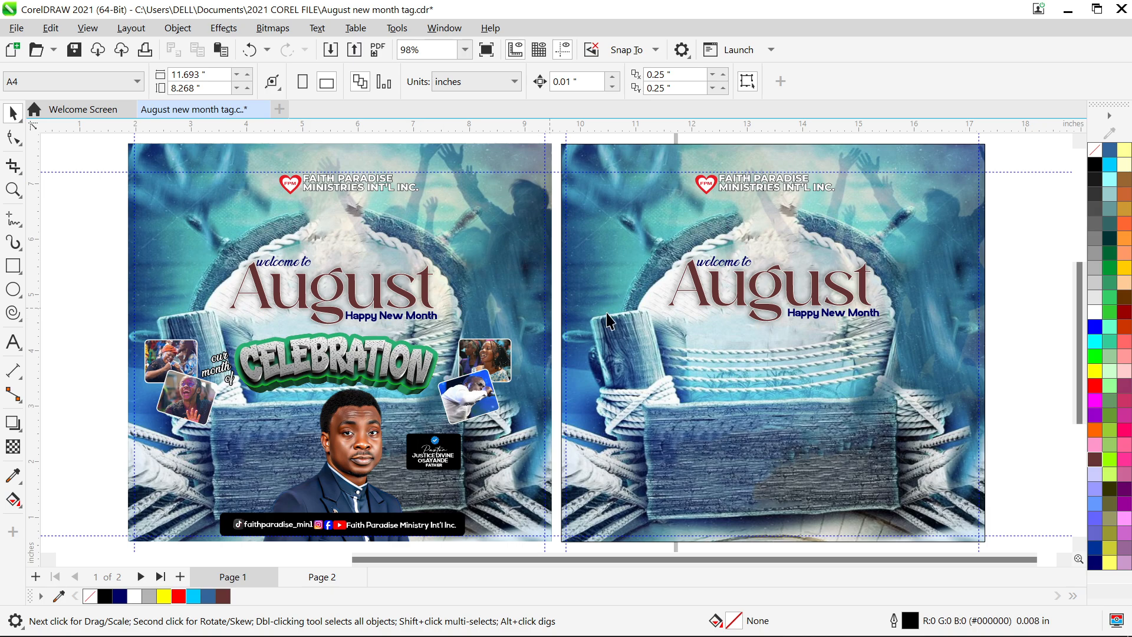
click(302, 363)
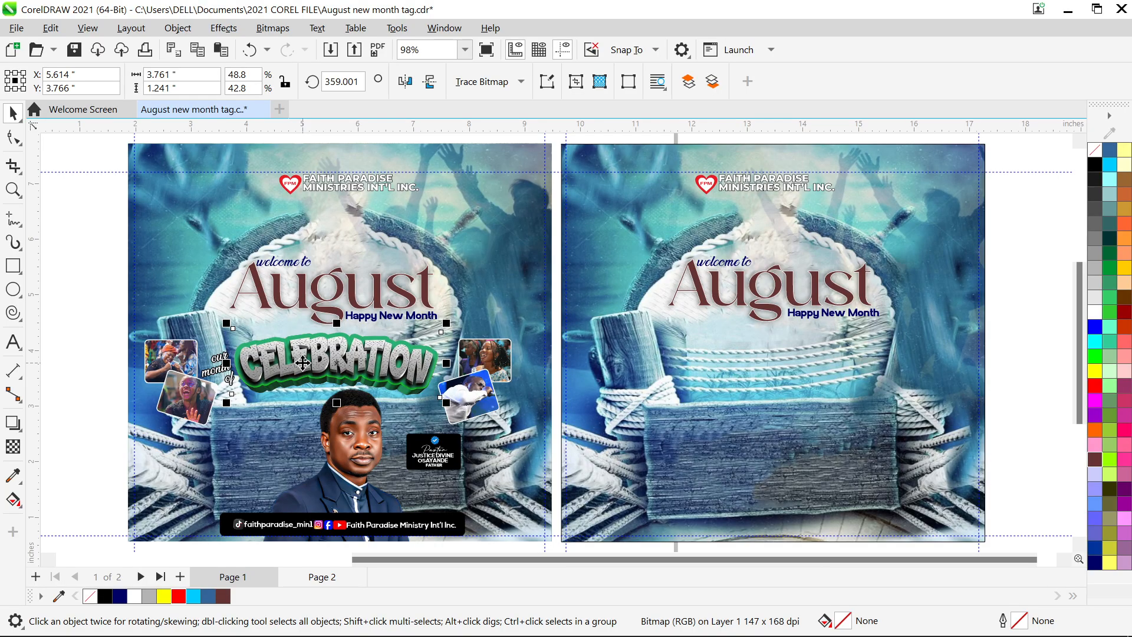
- Check page 1's 'our month of' text, then pick the Text tool (F8)
click(218, 378)
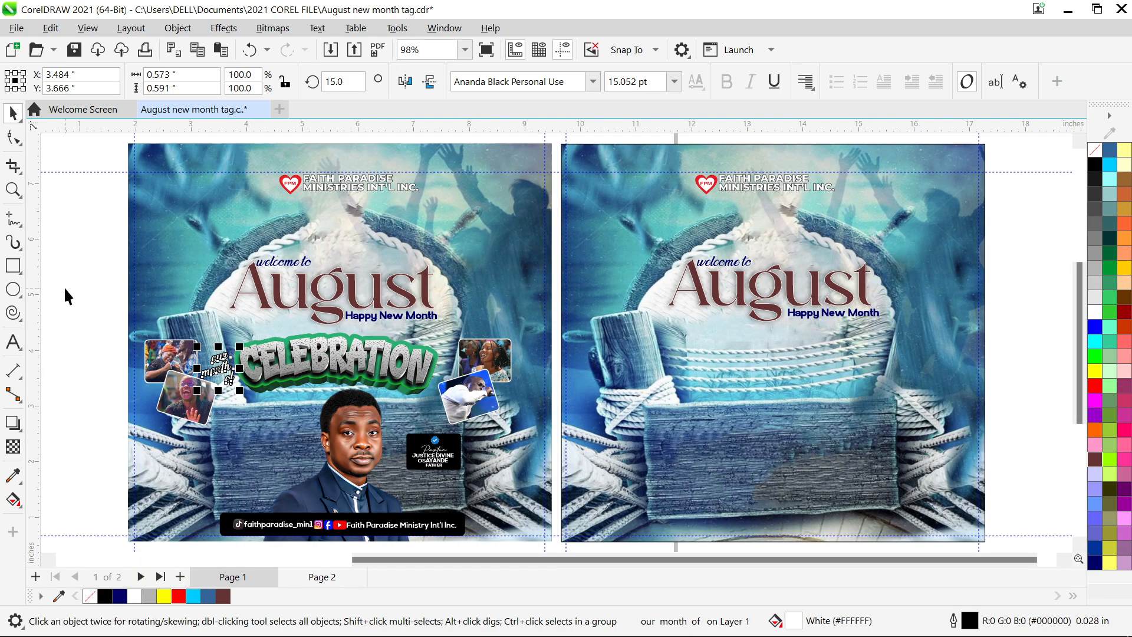
click(13, 342)
- Type 'Our' / 'Month Of' on page 2 below August and set it in Aurora
click(615, 363)
text(OUR)
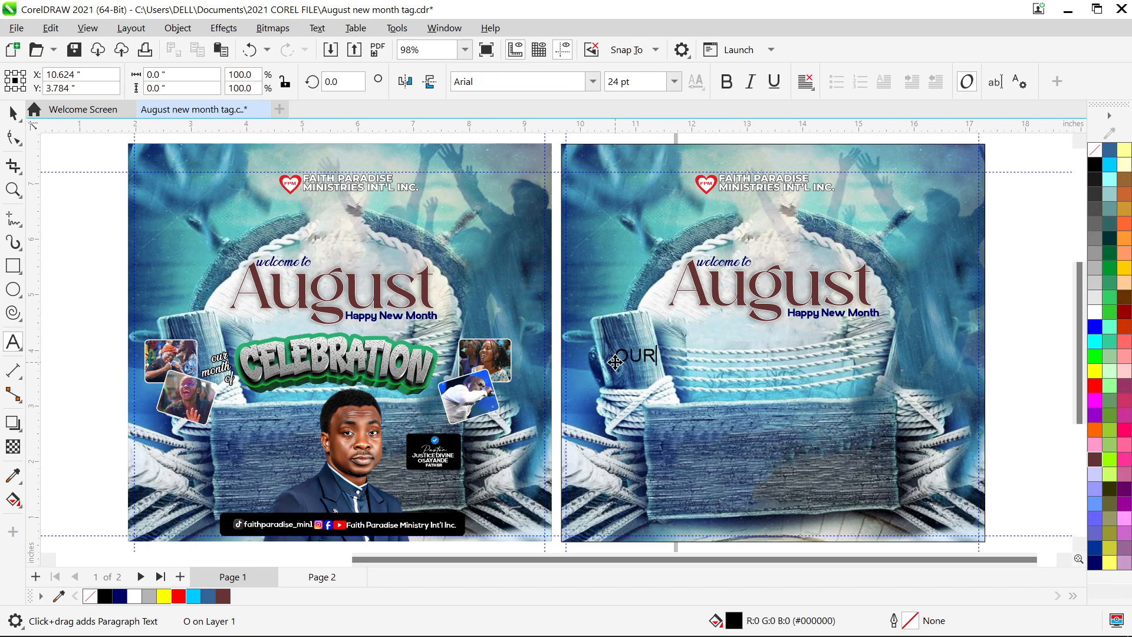
key(BackSpace)
key(BackSpace)
key(BackSpace)
key(BackSpace)
text(ur)
key(Return)
text(Month )
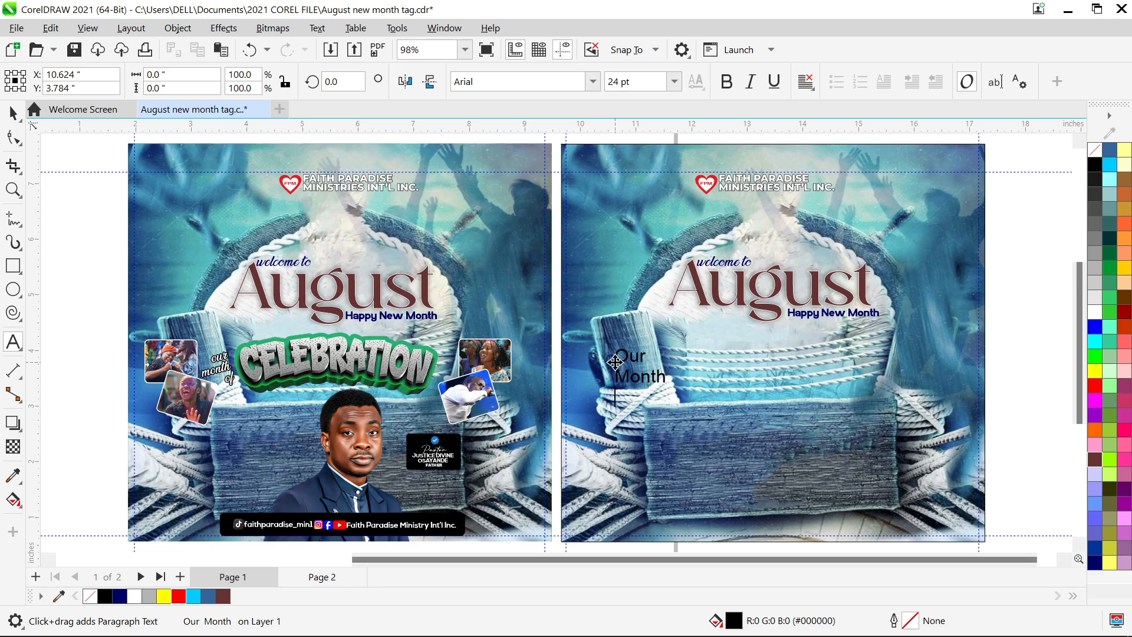
text(Of)
key(ctrl+space)
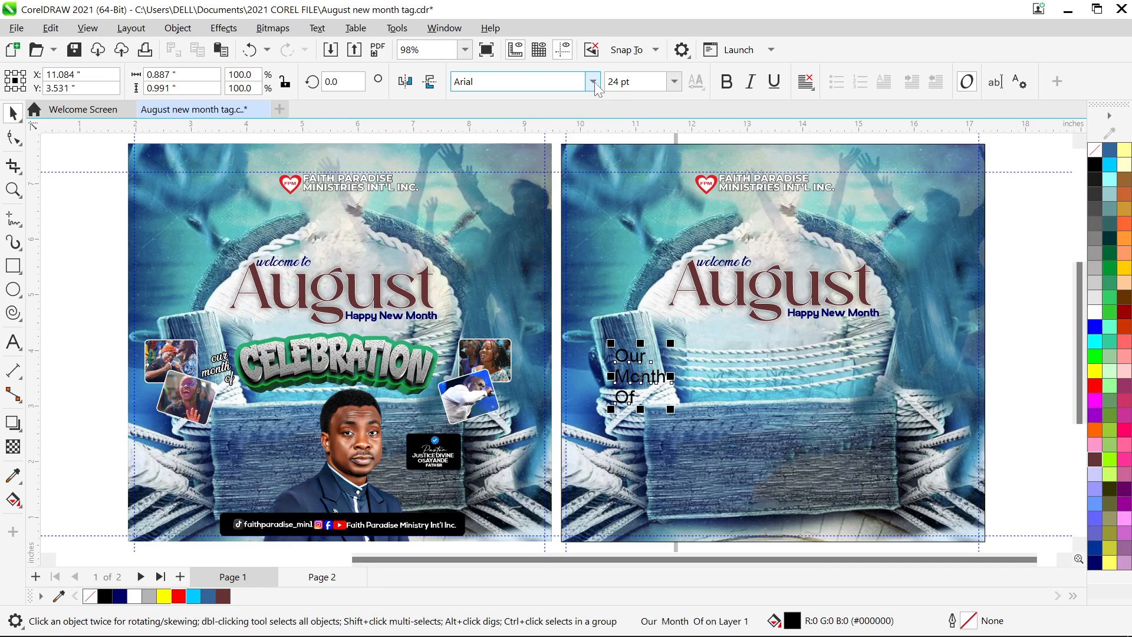
click(592, 81)
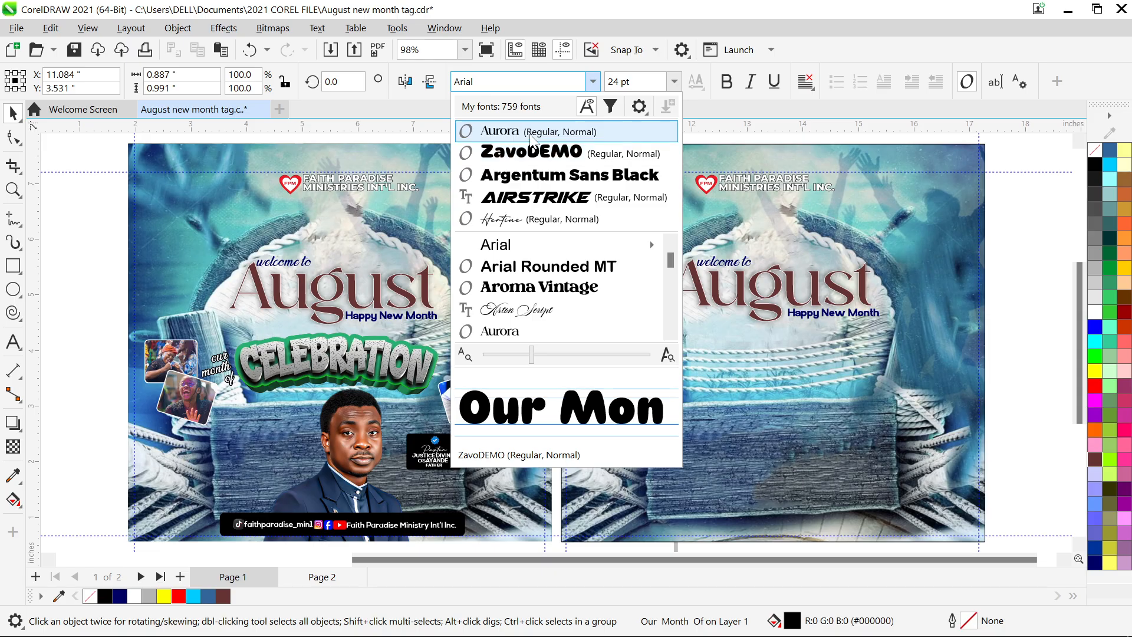
click(530, 133)
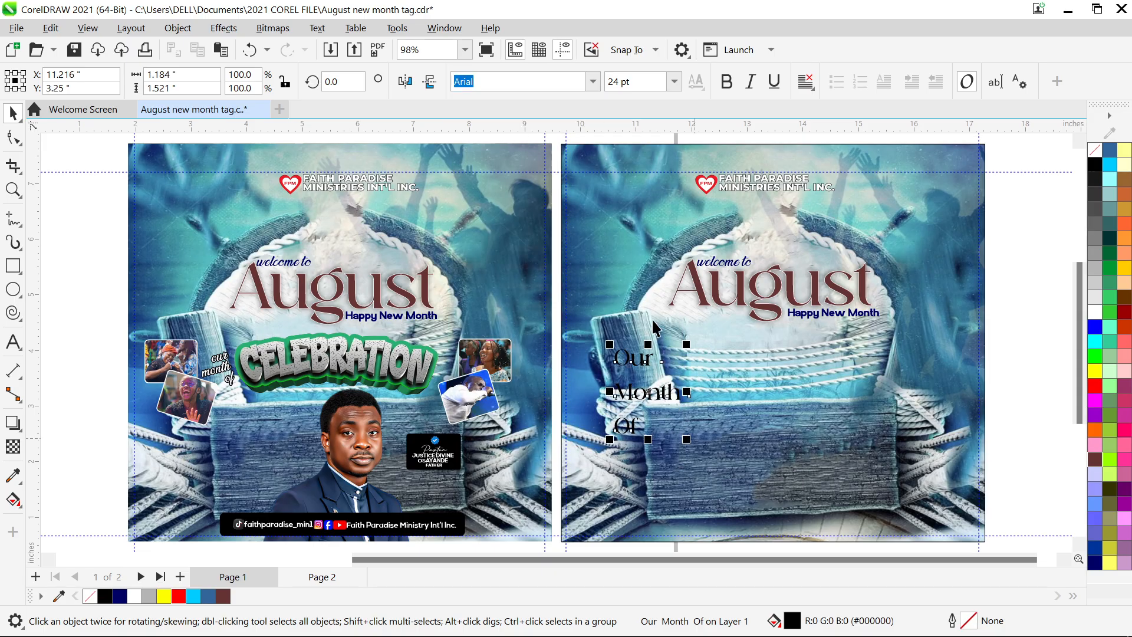
- Move the 'Our Month Of' text beside page 2 and pull its lines closer together
drag(646, 396, 1034, 341)
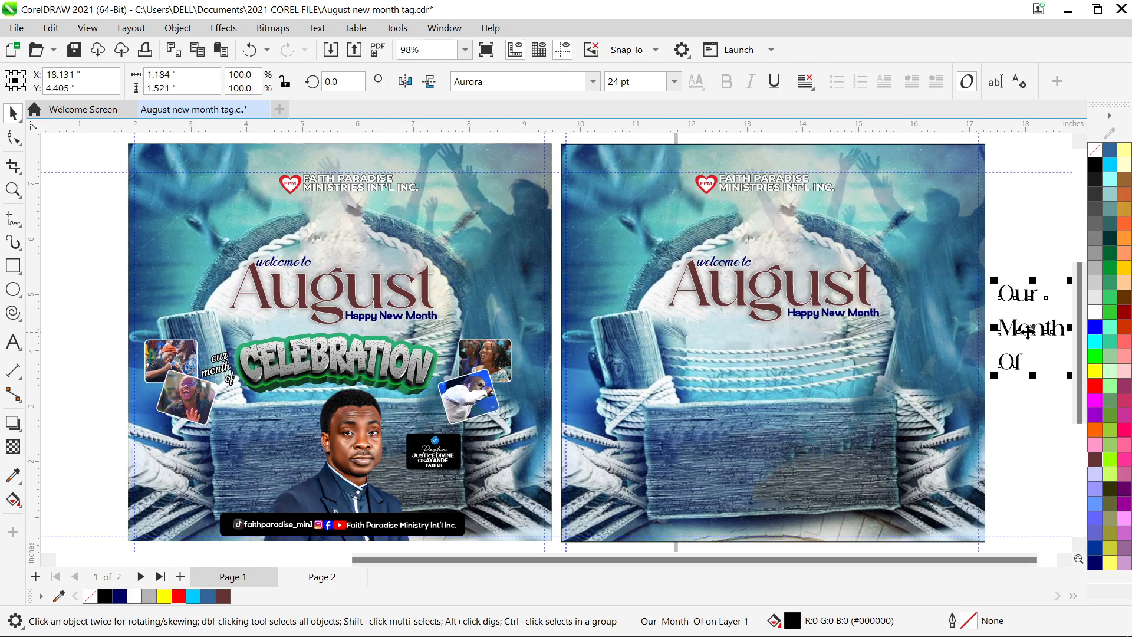
scroll(1027, 331, up, 5)
drag(850, 561, 911, 567)
scroll(912, 236, up, 1)
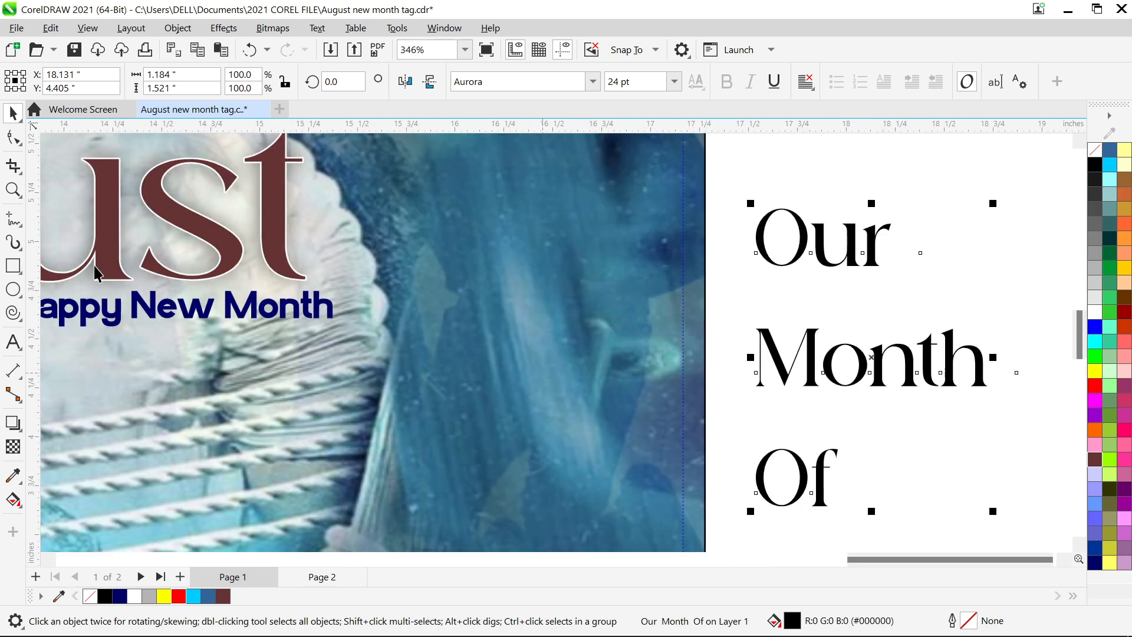
click(13, 137)
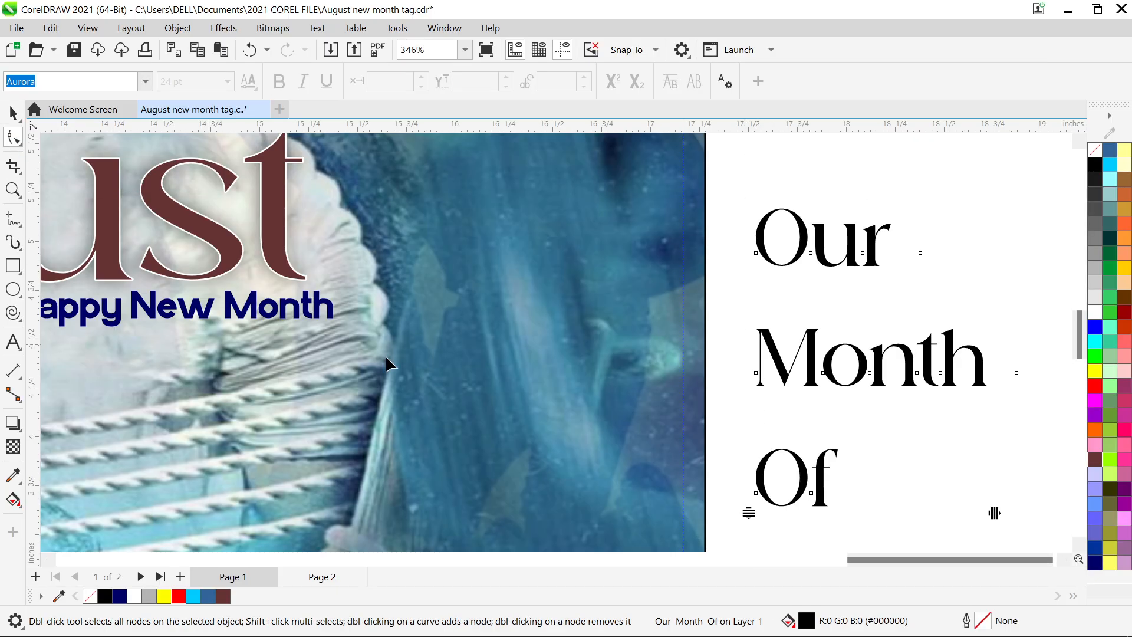
drag(749, 512, 765, 370)
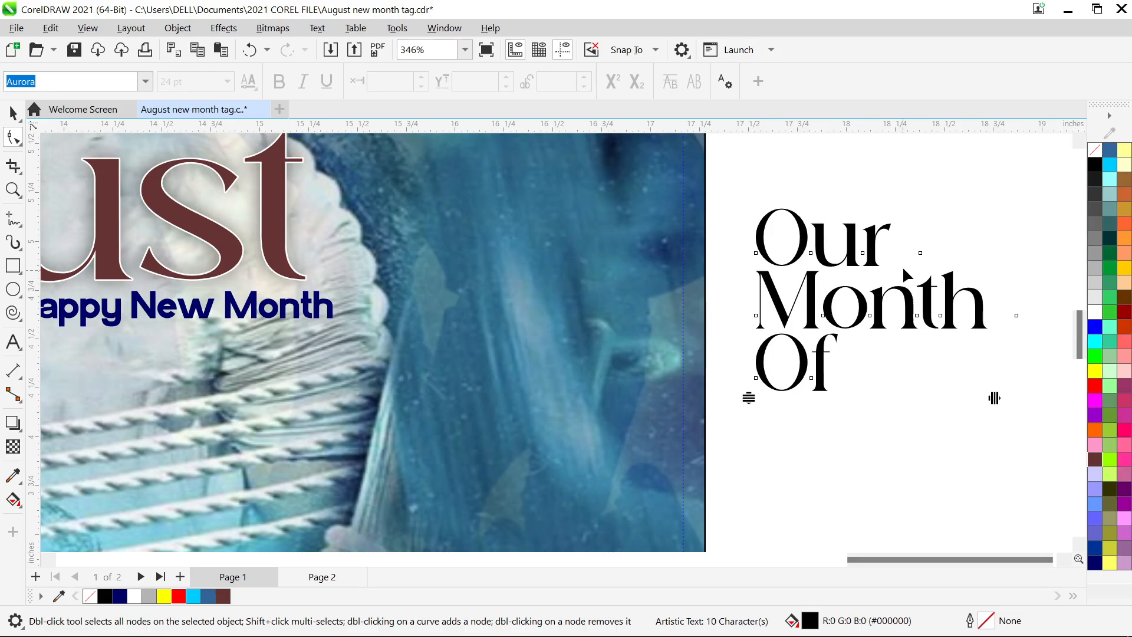
key(space)
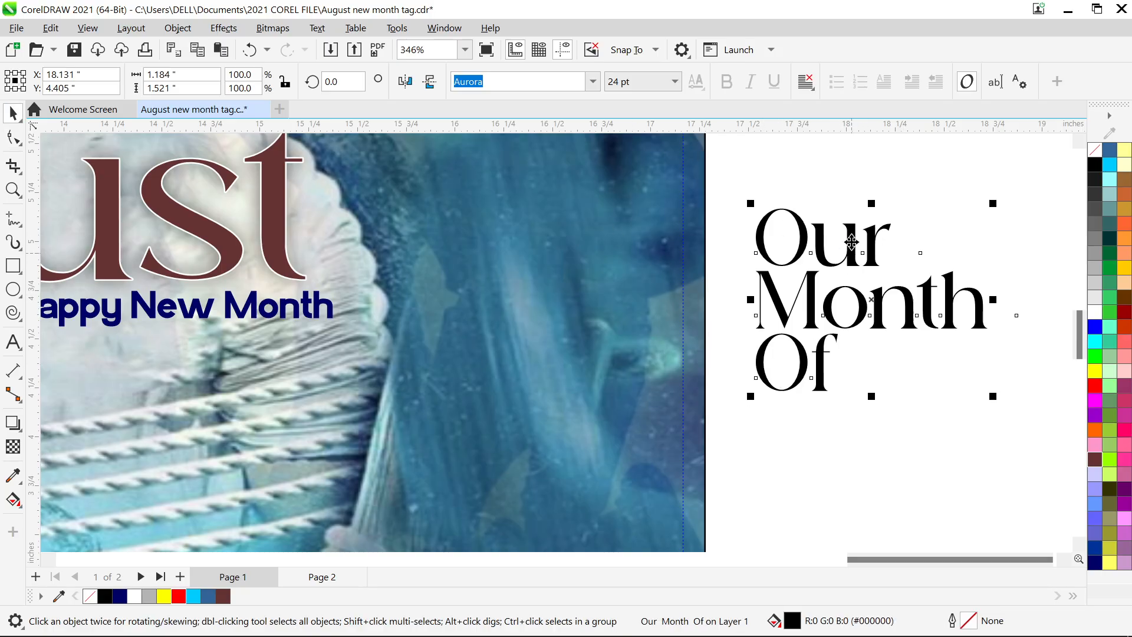
- Right-align the lines of the 'Our Month Of' text
scroll(468, 427, down, 2)
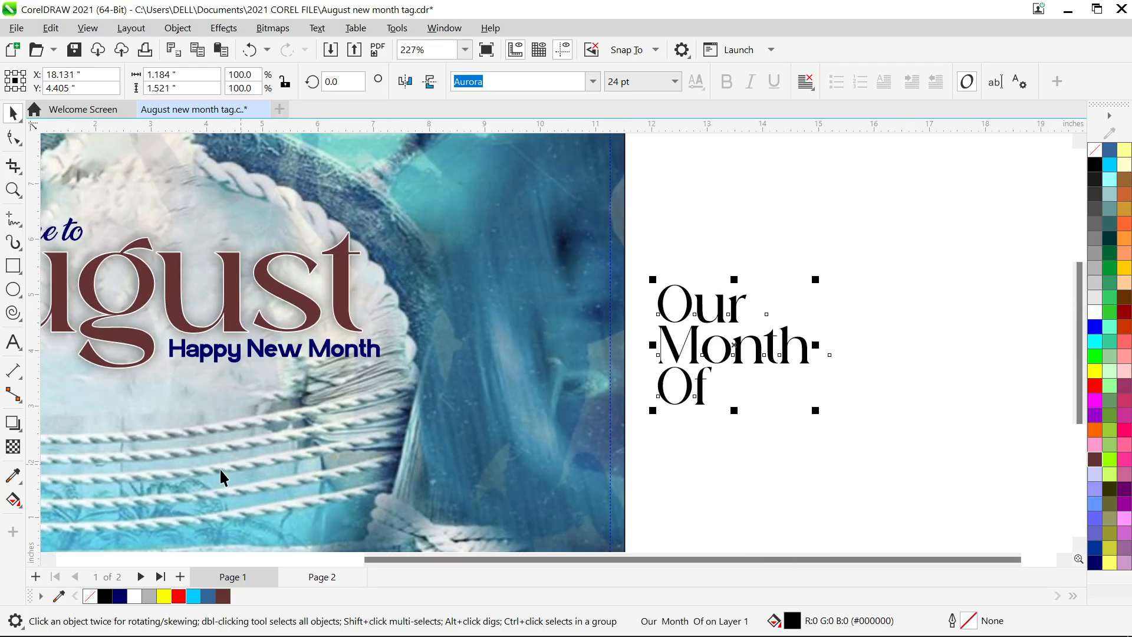
scroll(221, 418, down, 3)
scroll(177, 306, up, 5)
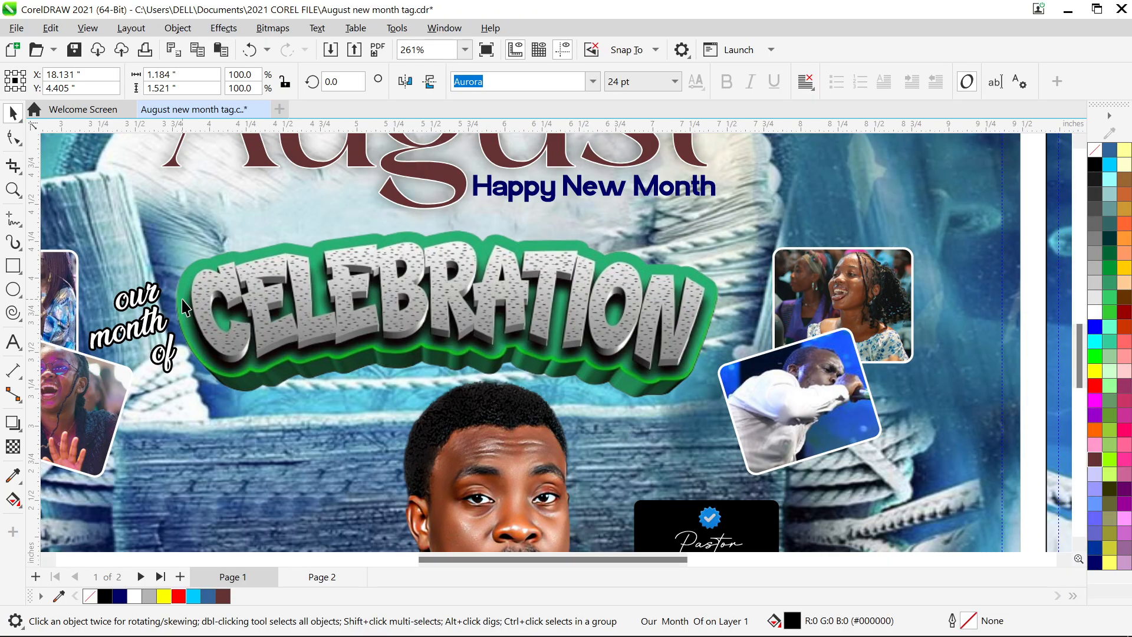
scroll(187, 307, down, 5)
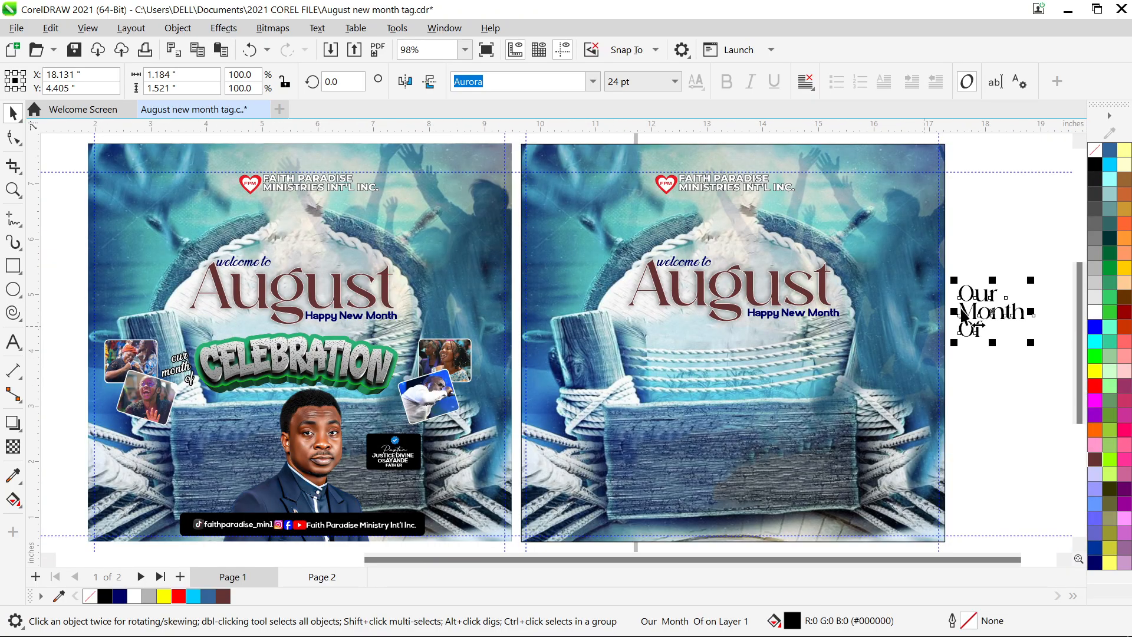
scroll(942, 323, up, 2)
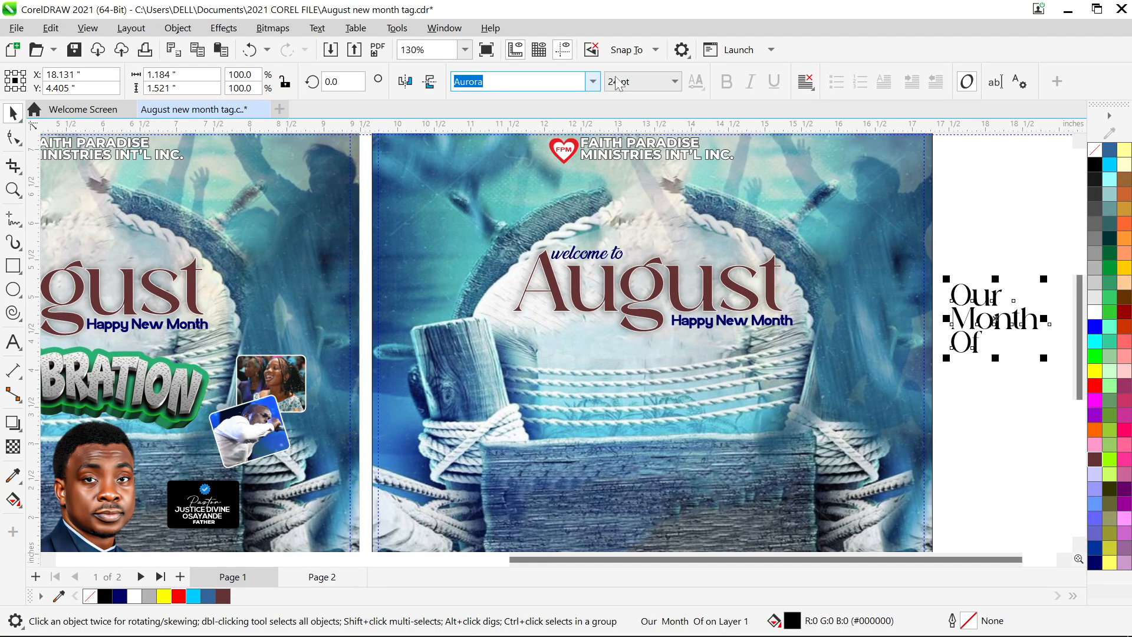
click(808, 88)
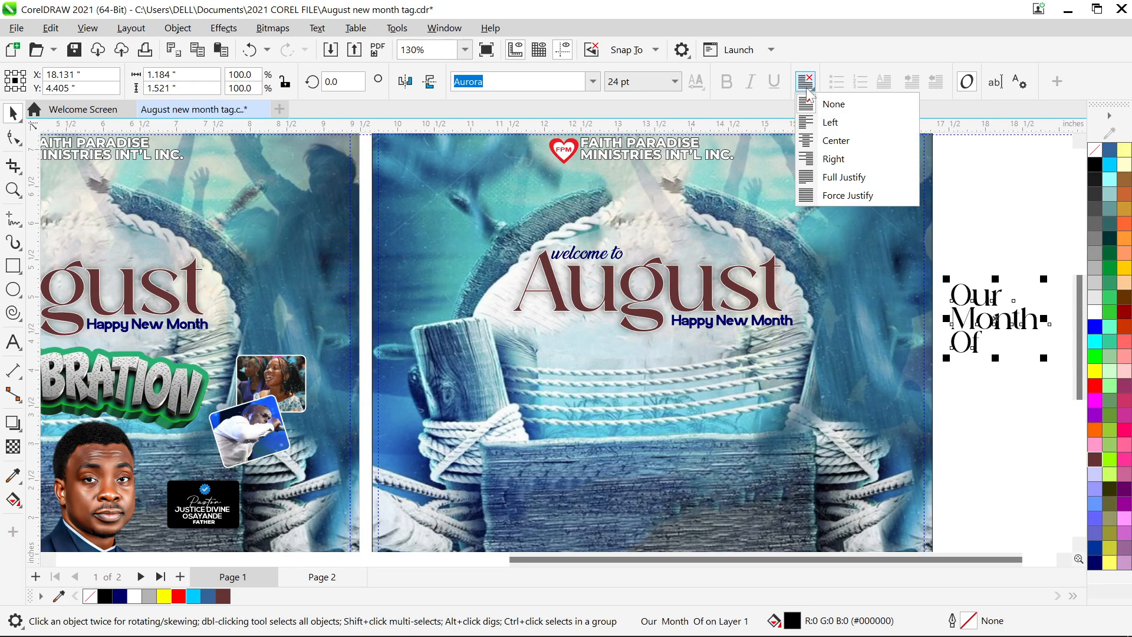
click(832, 158)
- Rotate the 'Our Month Of' text about 21°, then delete it
click(1014, 230)
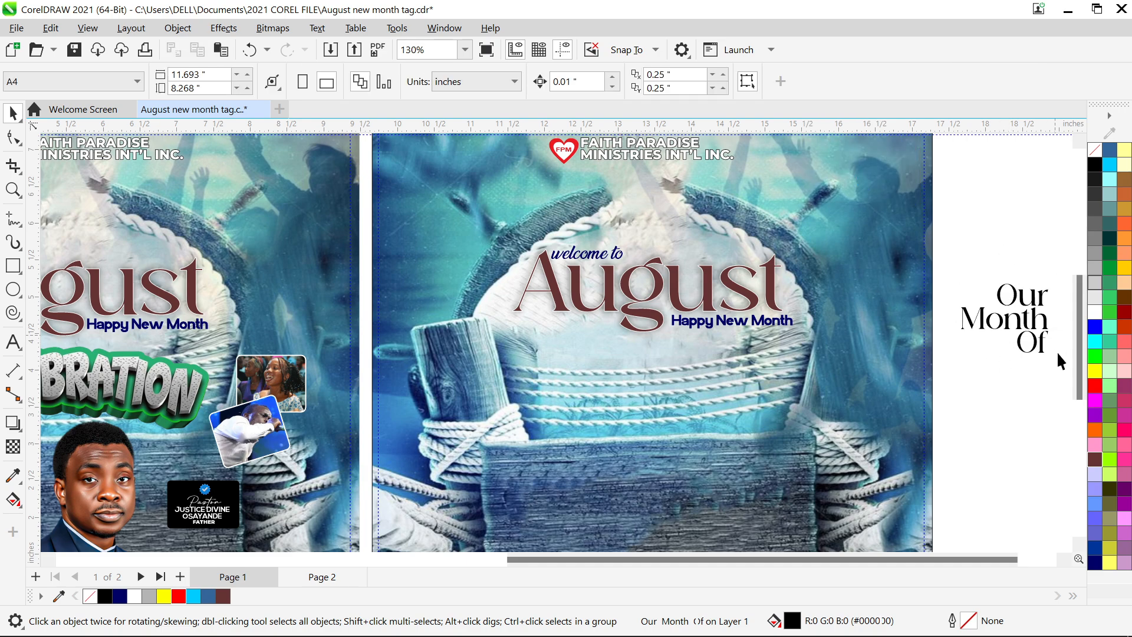
click(1035, 332)
scroll(584, 475, down, 1)
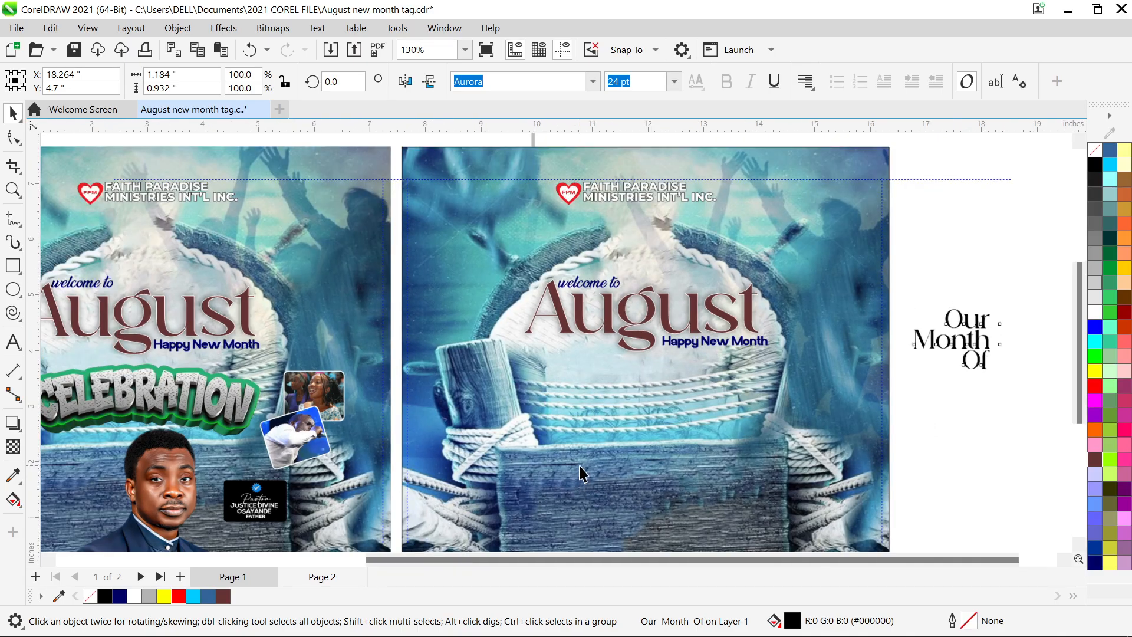
scroll(850, 404, down, 1)
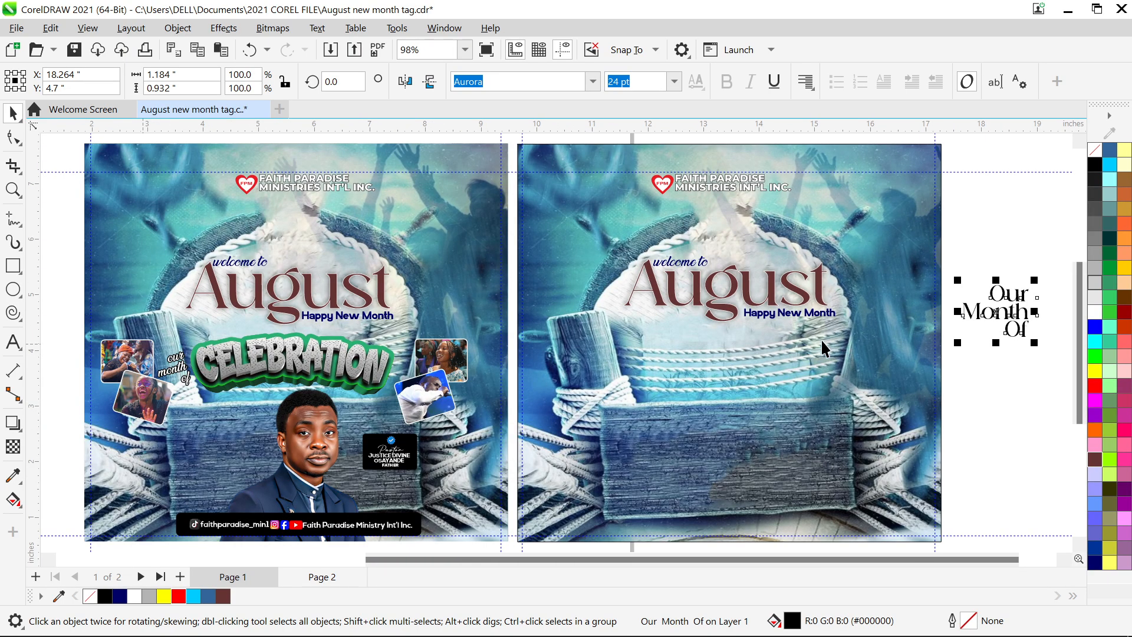
click(984, 335)
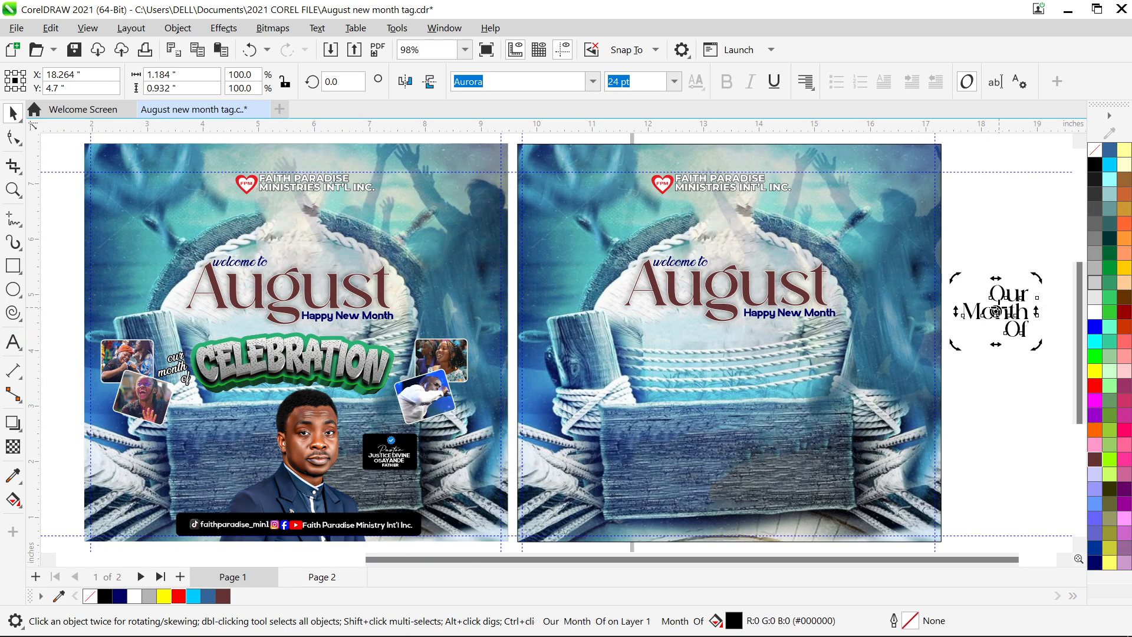
drag(957, 344, 971, 366)
click(1013, 323)
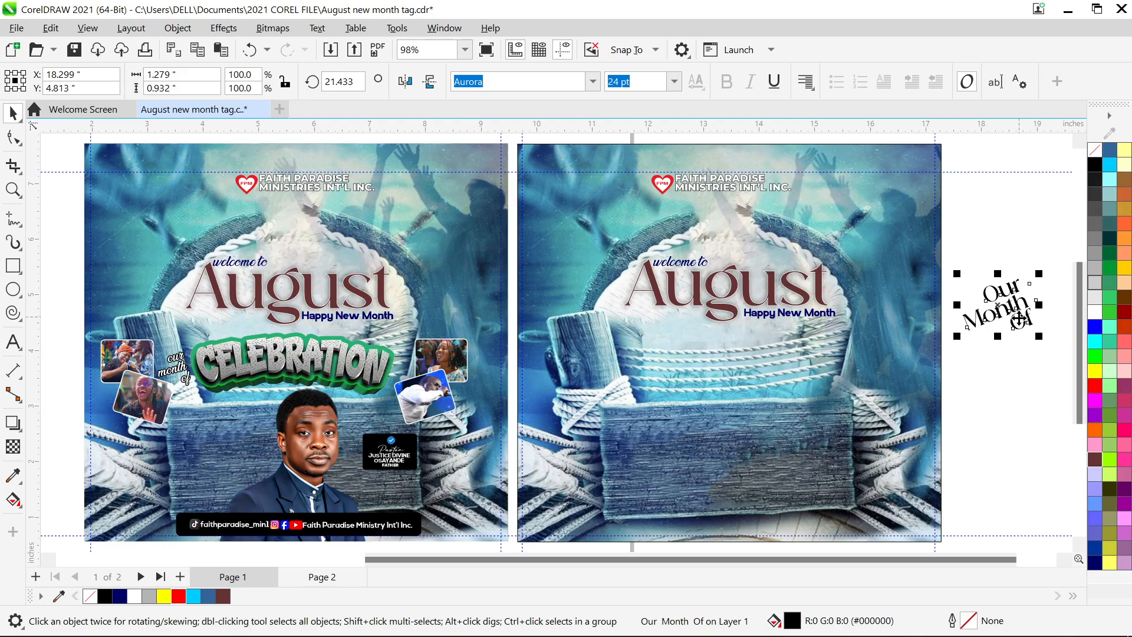
key(Delete)
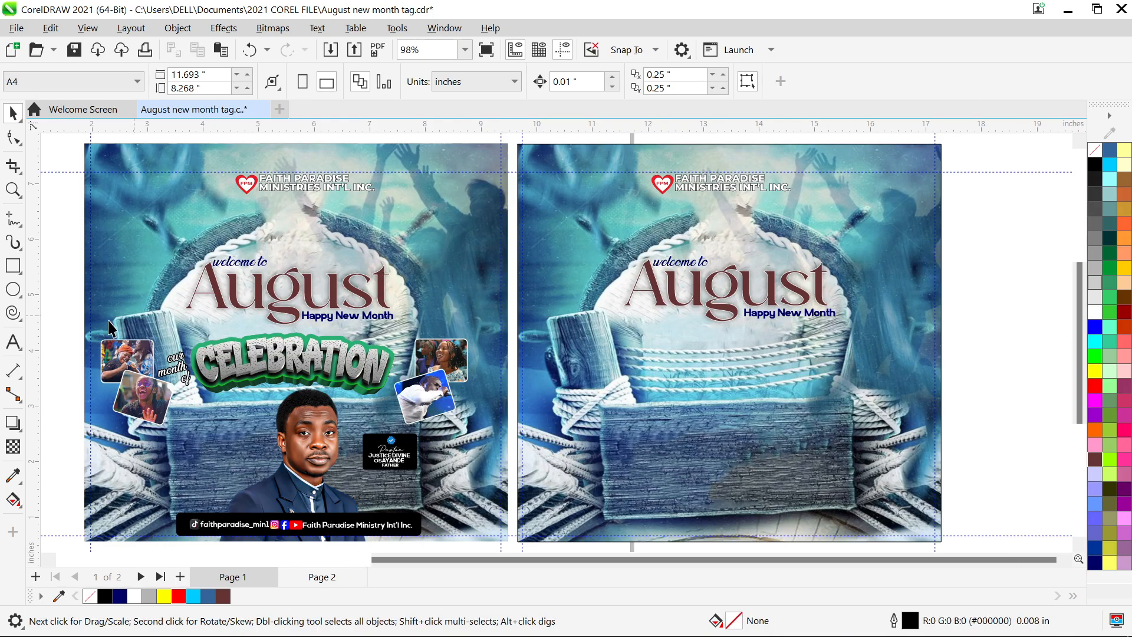
drag(59, 339, 405, 400)
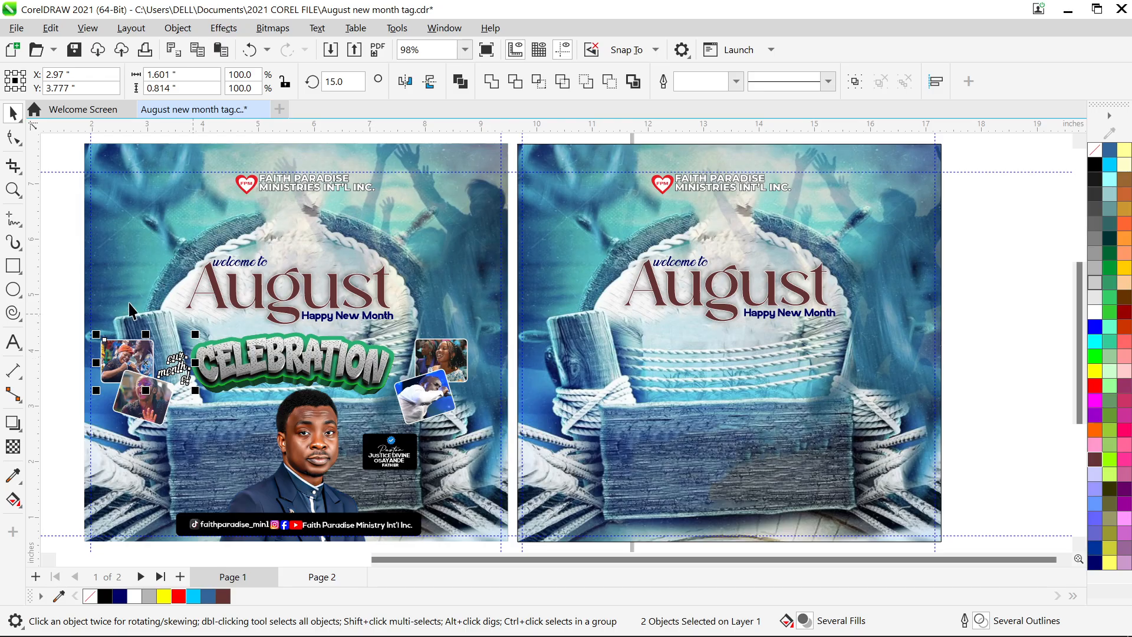
- Group the 'our month of' script with CELEBRATION and place a copy on page 2, nudged right
click(55, 313)
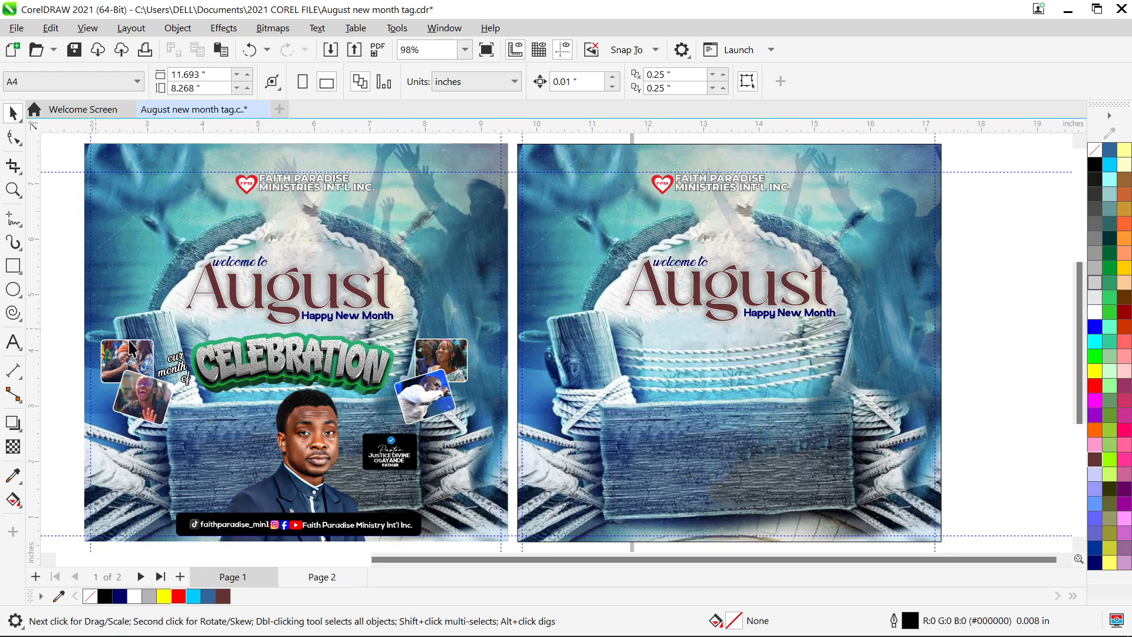
click(189, 372)
shift+click(257, 369)
key(ctrl+g)
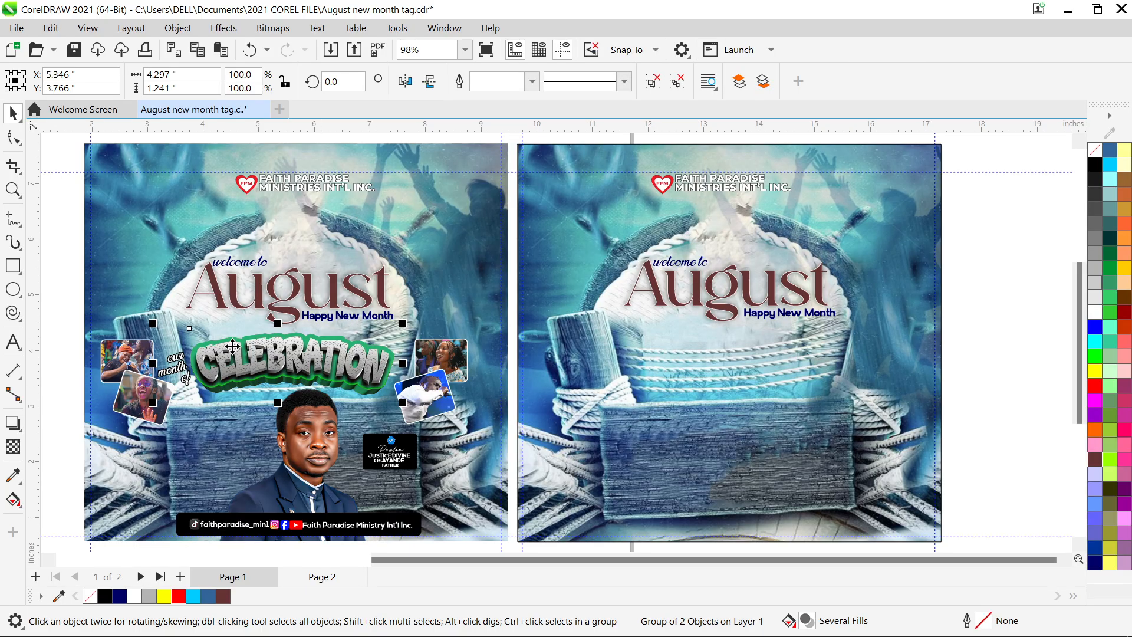
drag(268, 361, 701, 357)
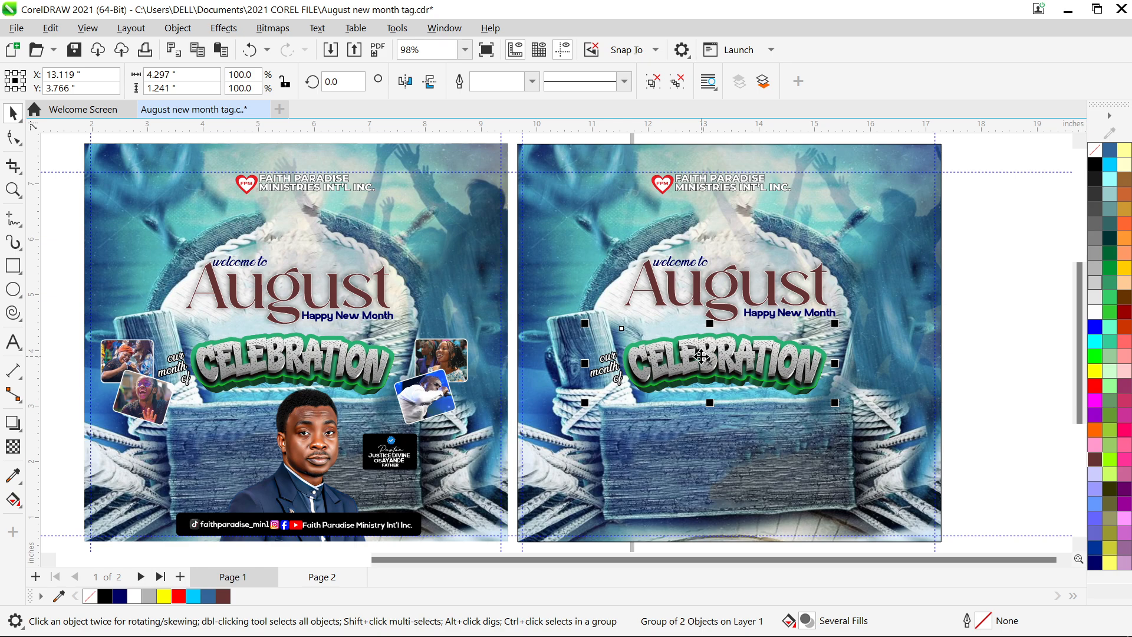
key(Right)
key(Right)
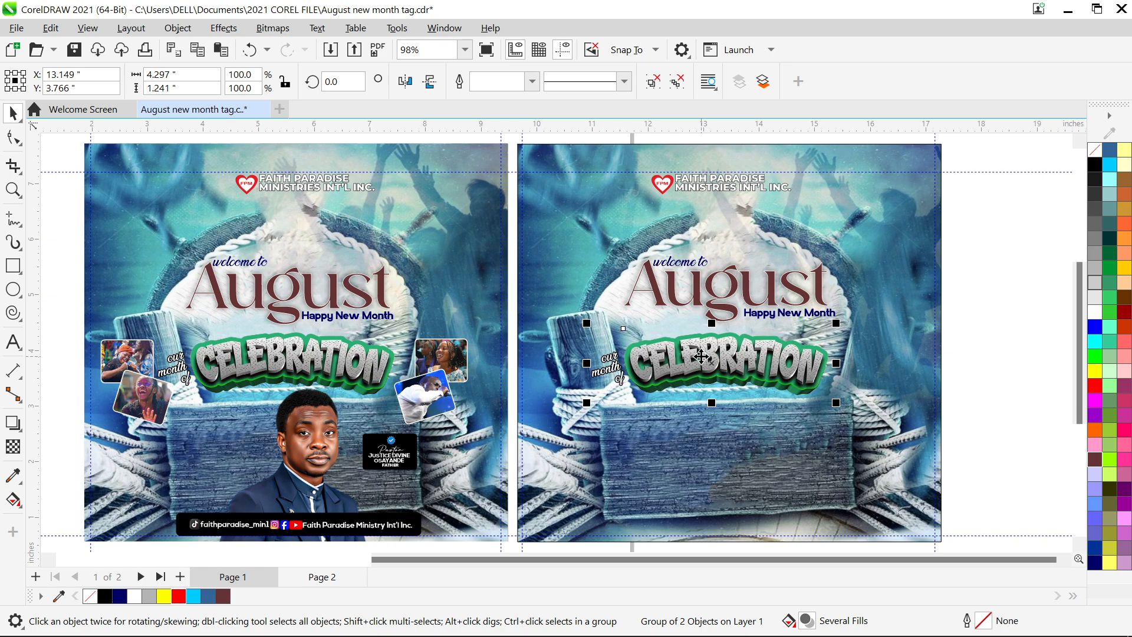
click(984, 362)
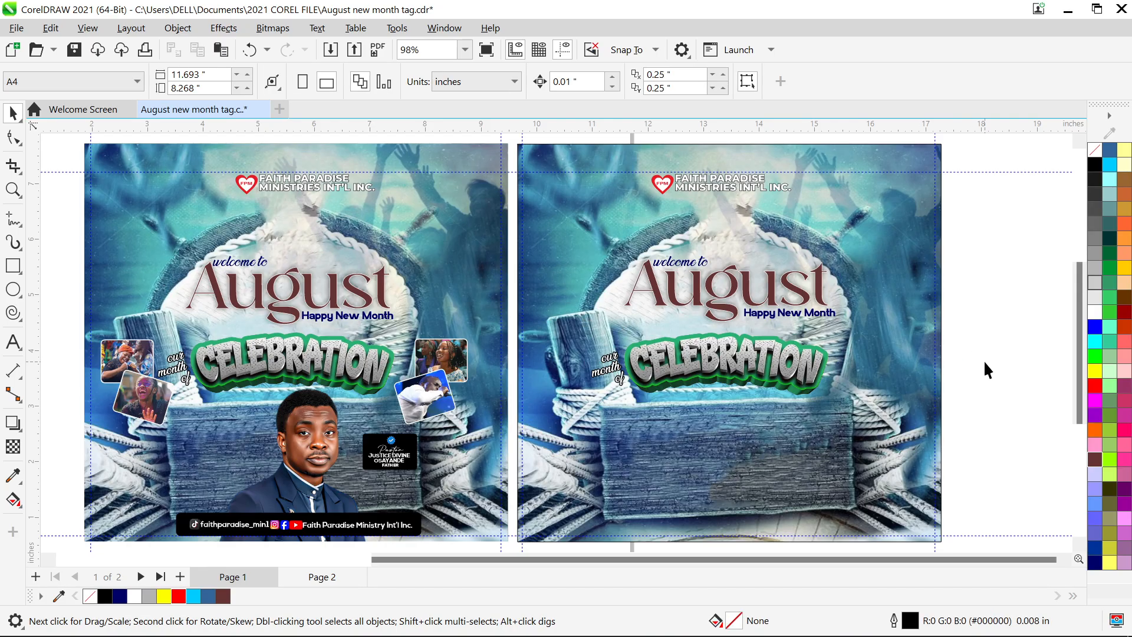
- Draw a small rectangle near page 1's upper right and round its corners
click(439, 402)
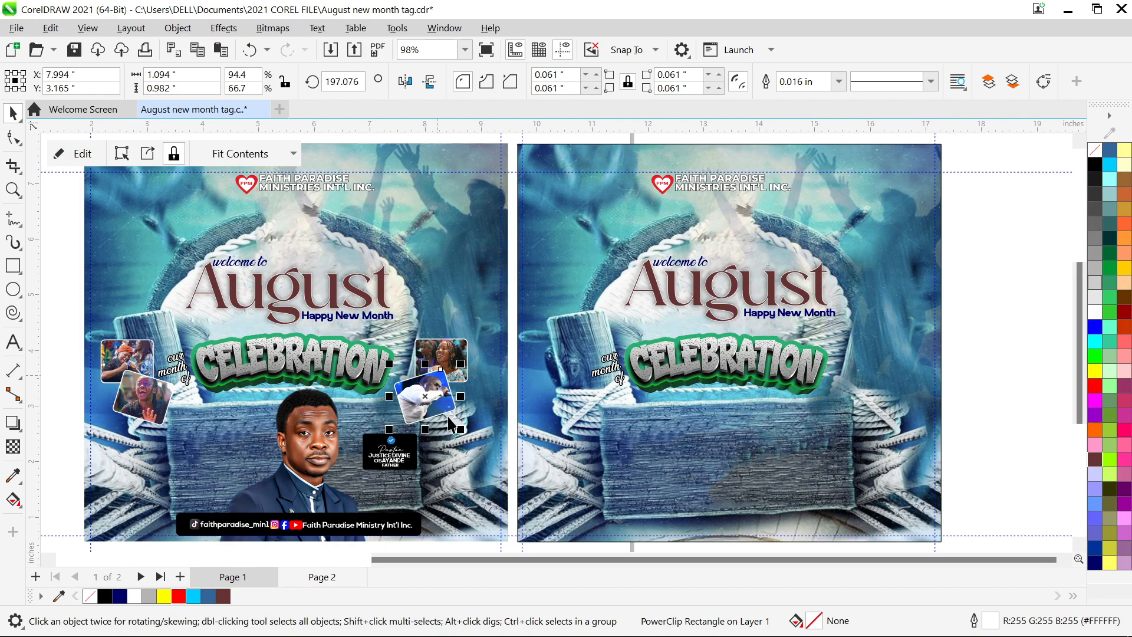
click(12, 266)
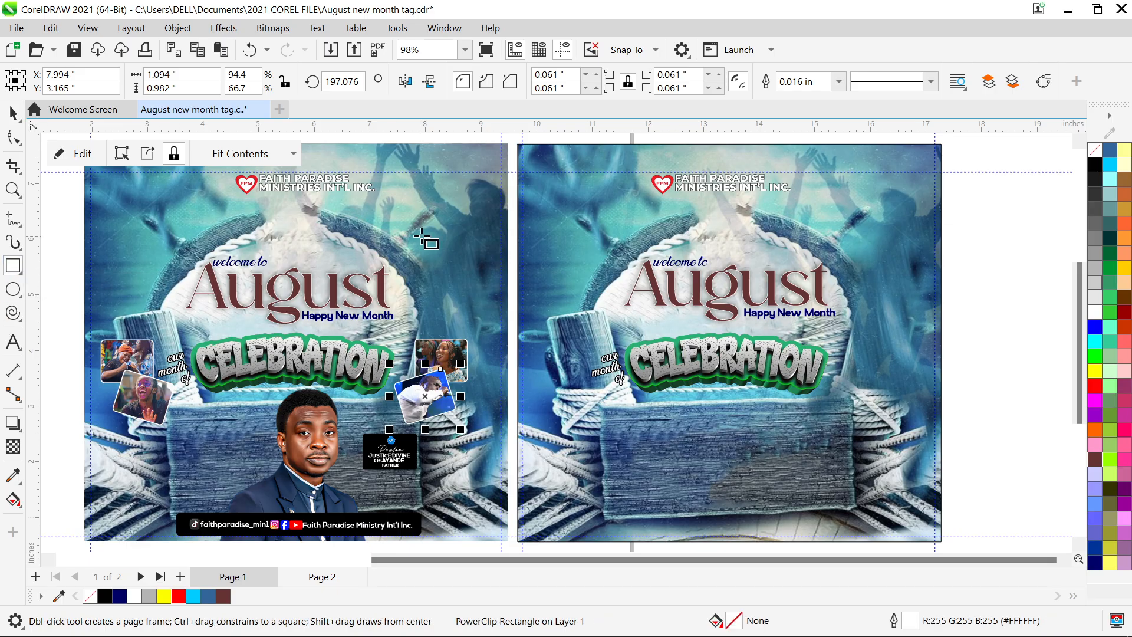
mouse_move(423, 236)
mouse_down()
mouse_move(461, 287)
mouse_move(486, 287)
mouse_up()
click(13, 137)
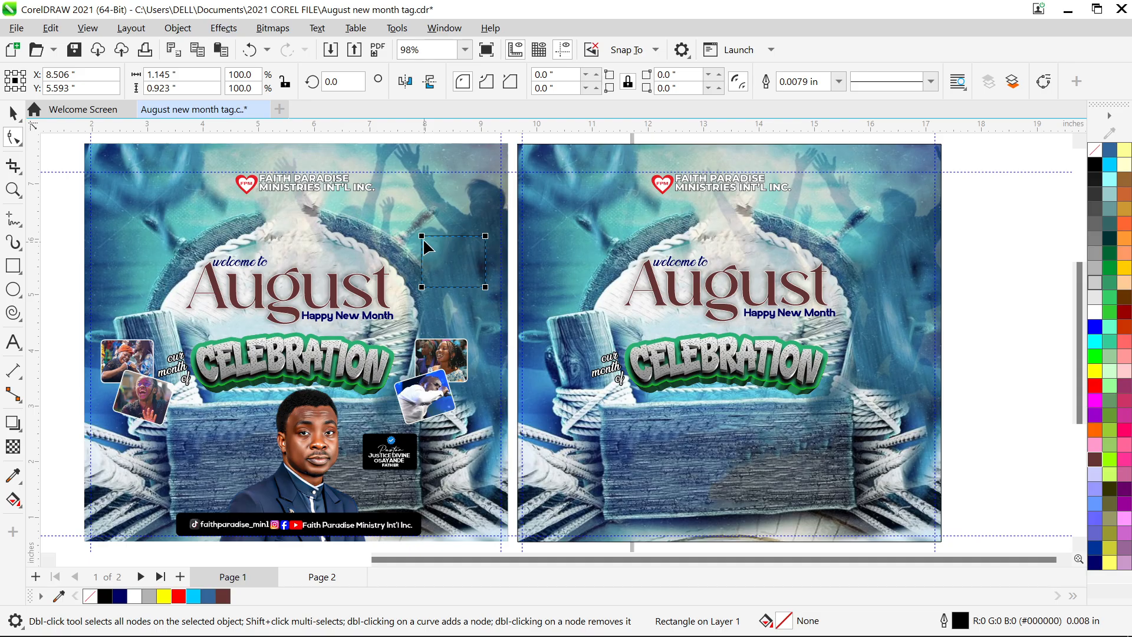
drag(423, 237, 430, 238)
key(space)
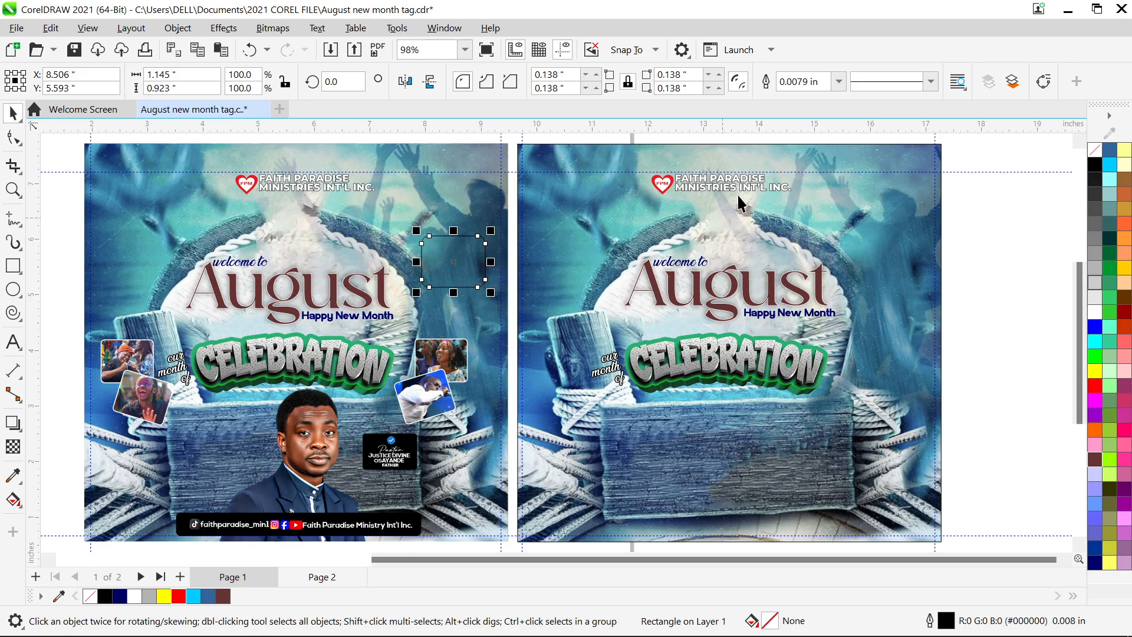
- Give the rounded rectangle a 0.016 in white outline
key(F12)
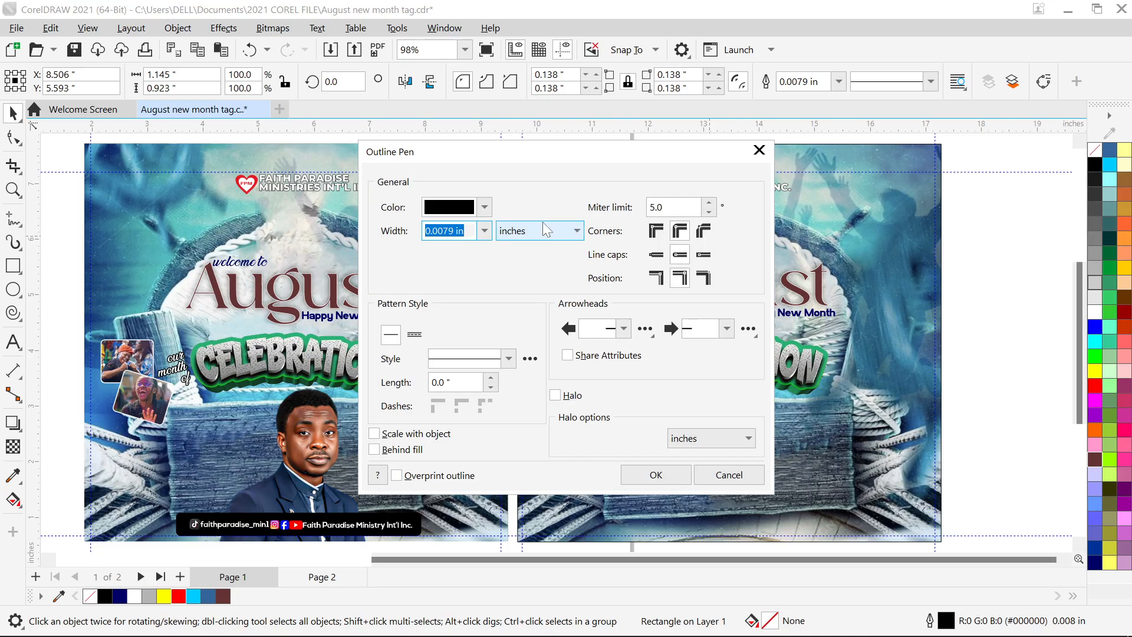
click(485, 233)
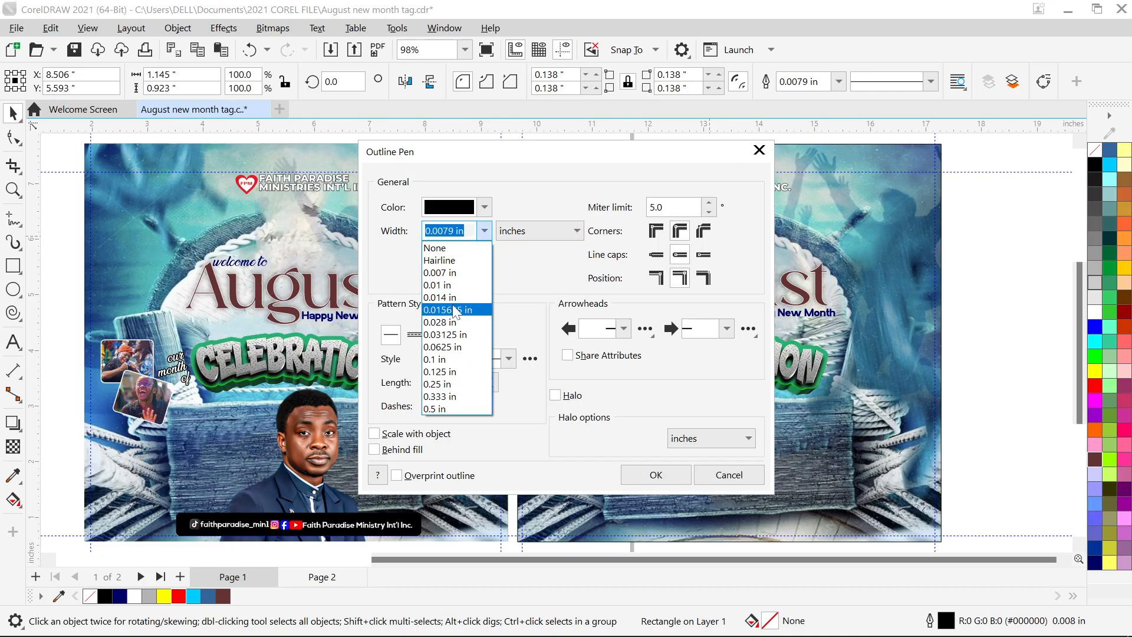
click(455, 309)
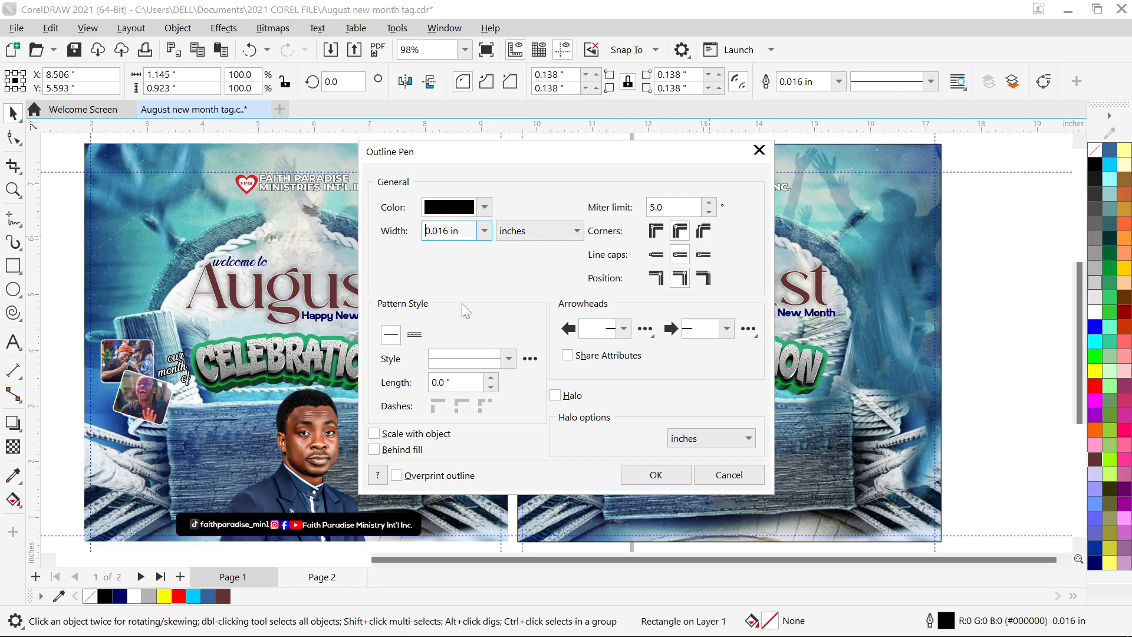
click(485, 207)
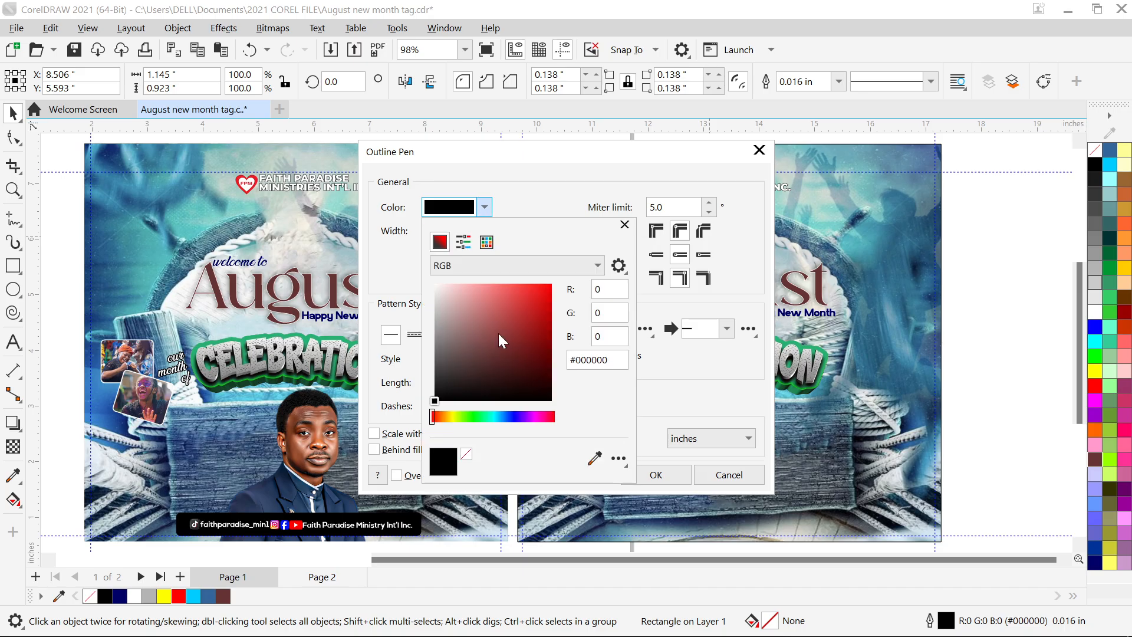
drag(415, 229, 417, 227)
click(506, 187)
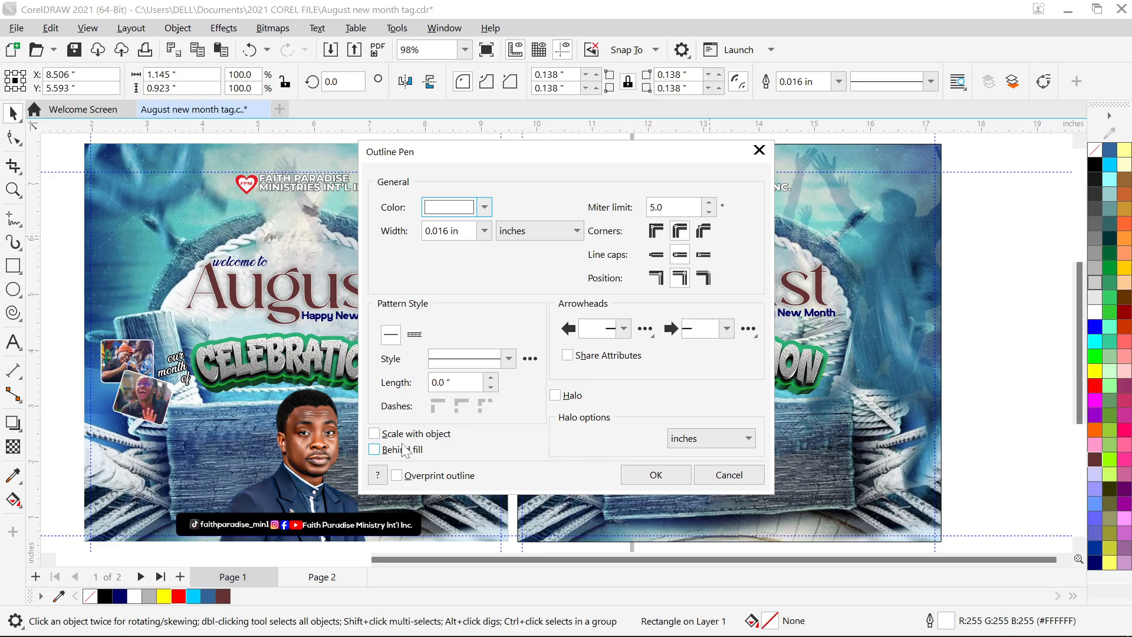
click(629, 475)
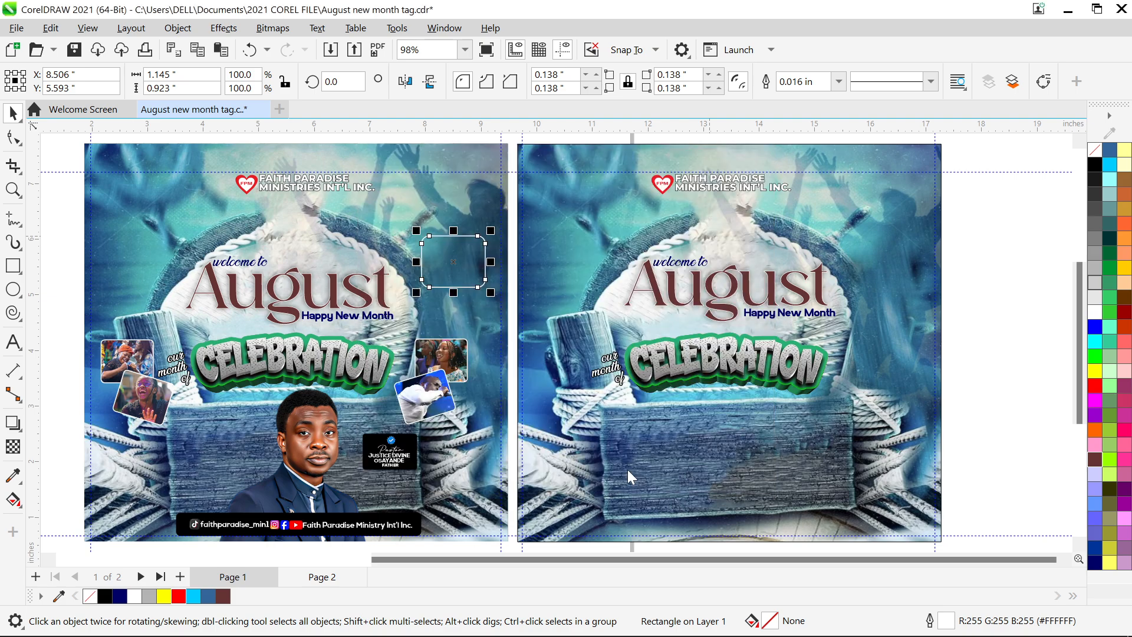
click(546, 270)
- Duplicate the rounded rectangle, move the copy down and rotate it at an angle
click(464, 244)
key(ctrl+d)
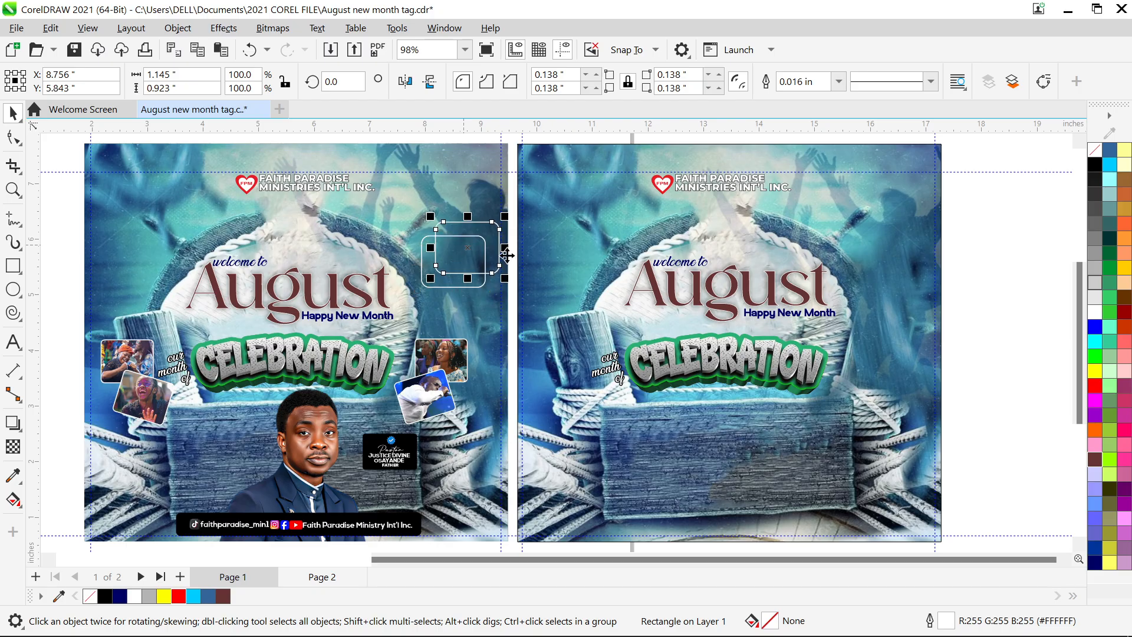
drag(497, 247, 506, 284)
key(F10)
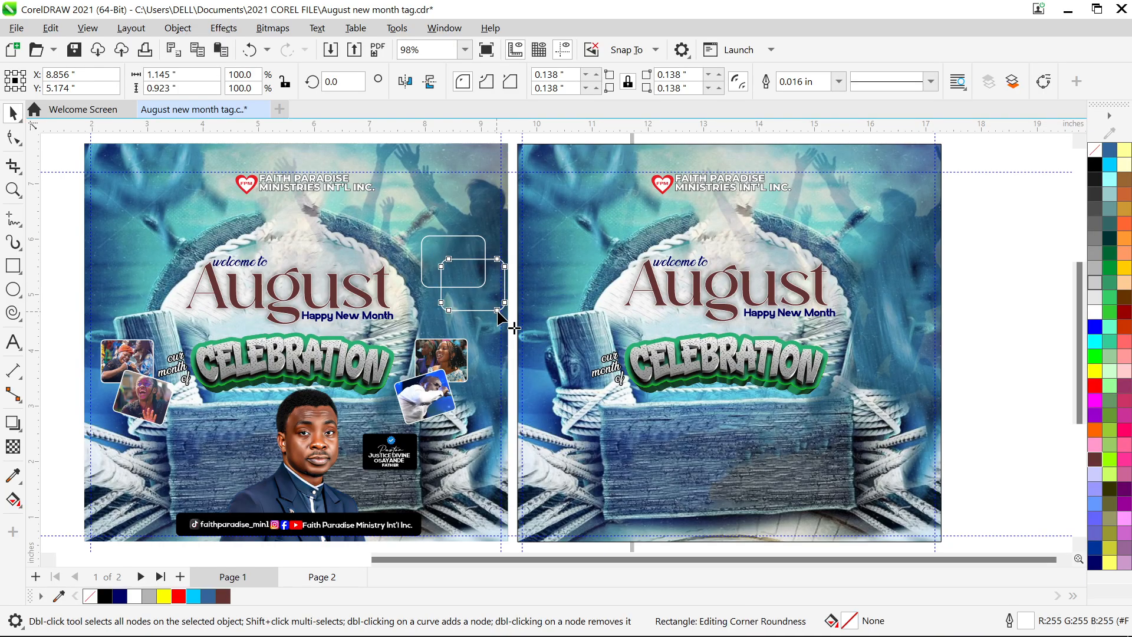
key(space)
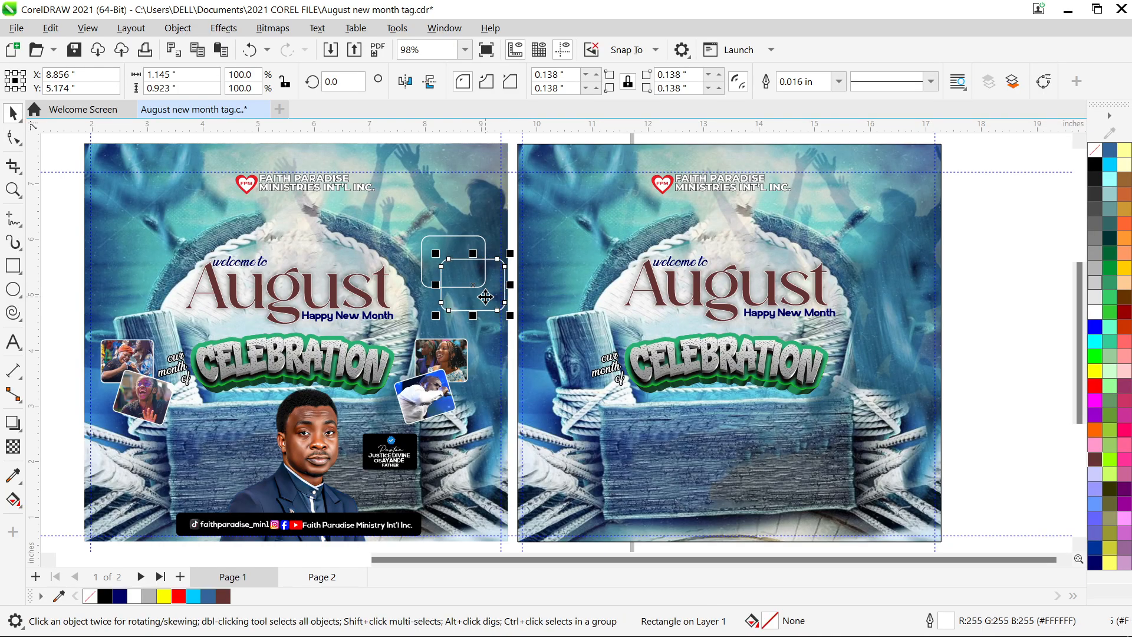
key(space)
key(space)
click(488, 304)
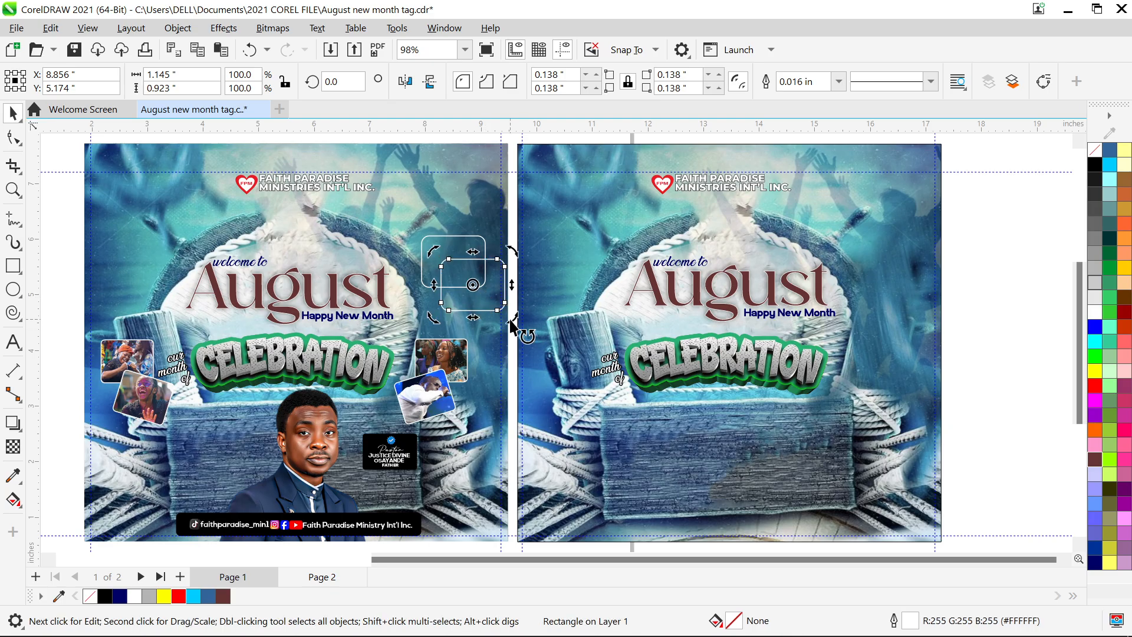
drag(511, 326, 494, 332)
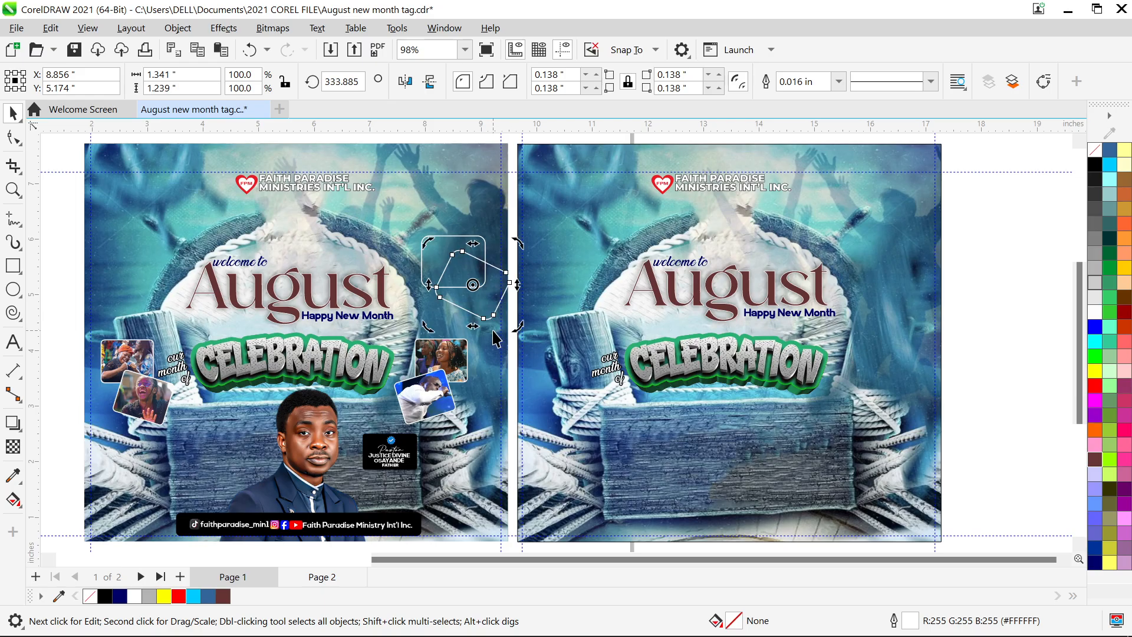
click(546, 286)
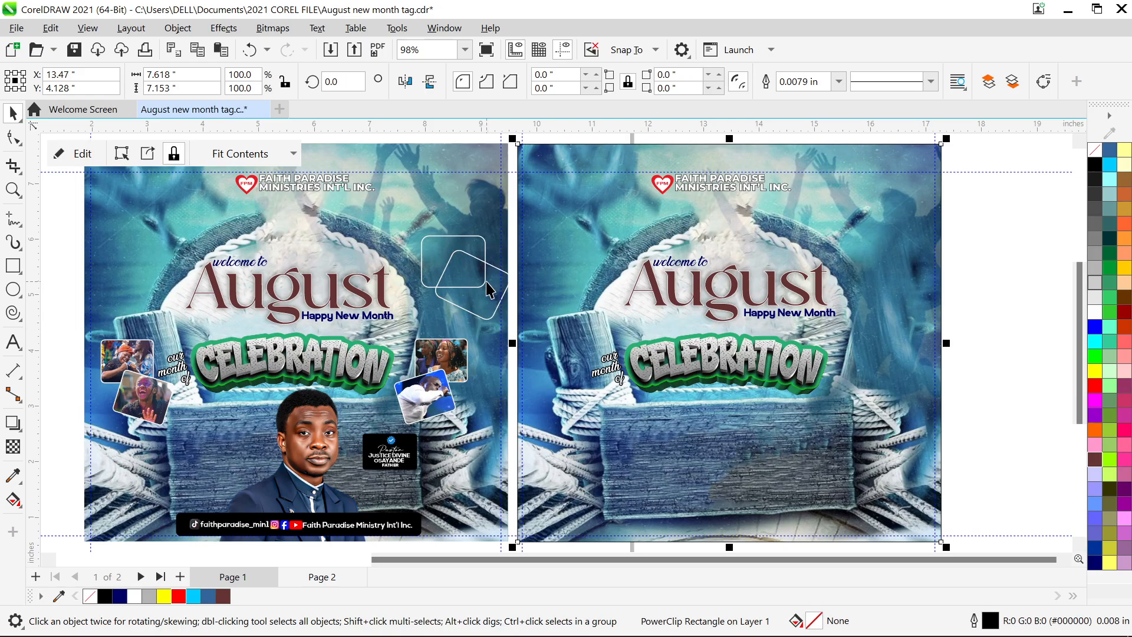
shift+click(507, 271)
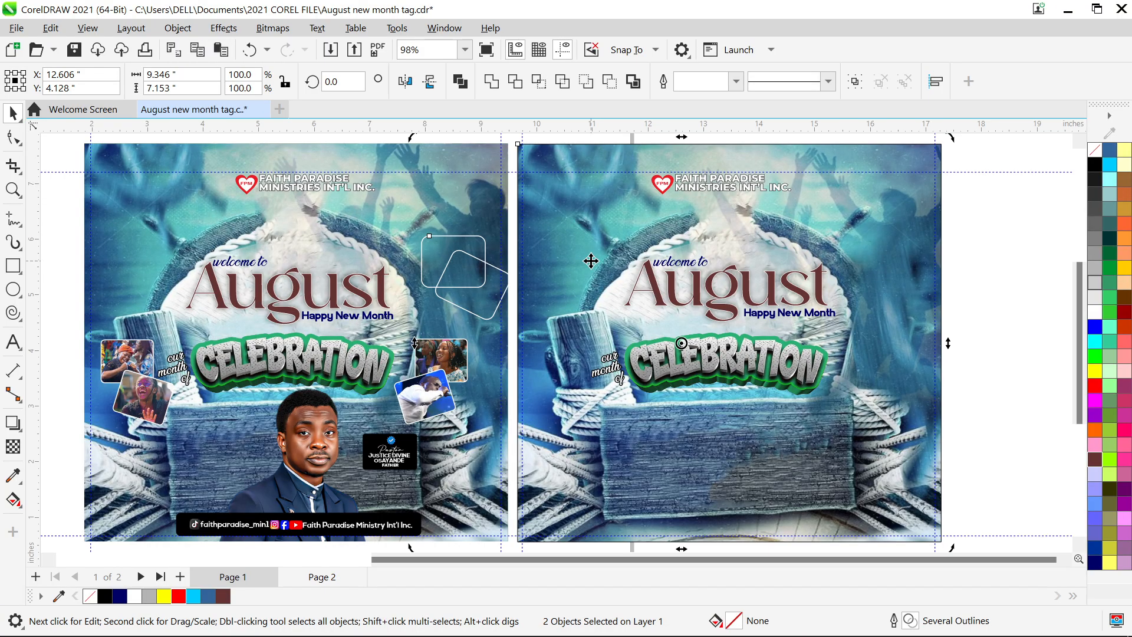
click(995, 254)
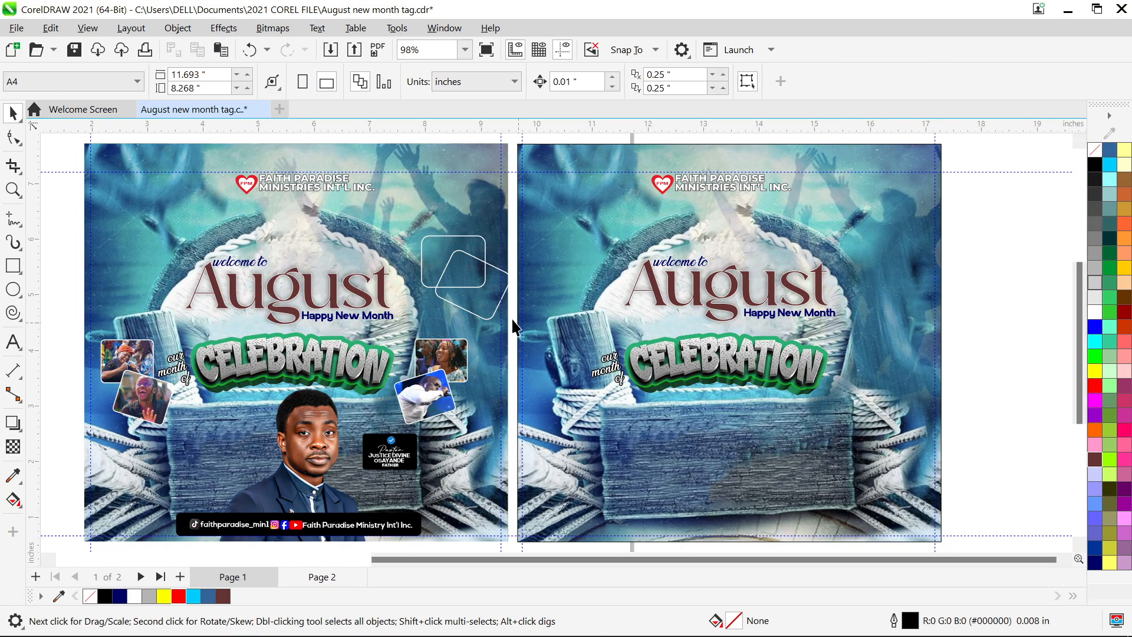
- Delete both outlined rounded rectangles
click(484, 294)
key(Delete)
click(438, 240)
key(Delete)
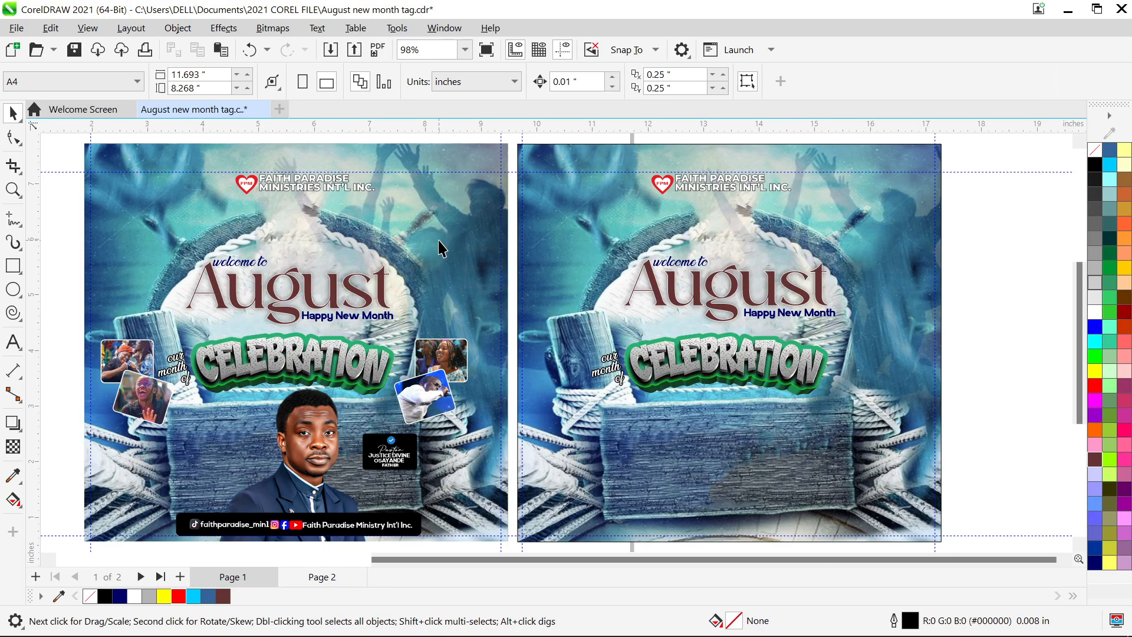
- Group the left pair and the right pair of event photos on page 1
click(119, 369)
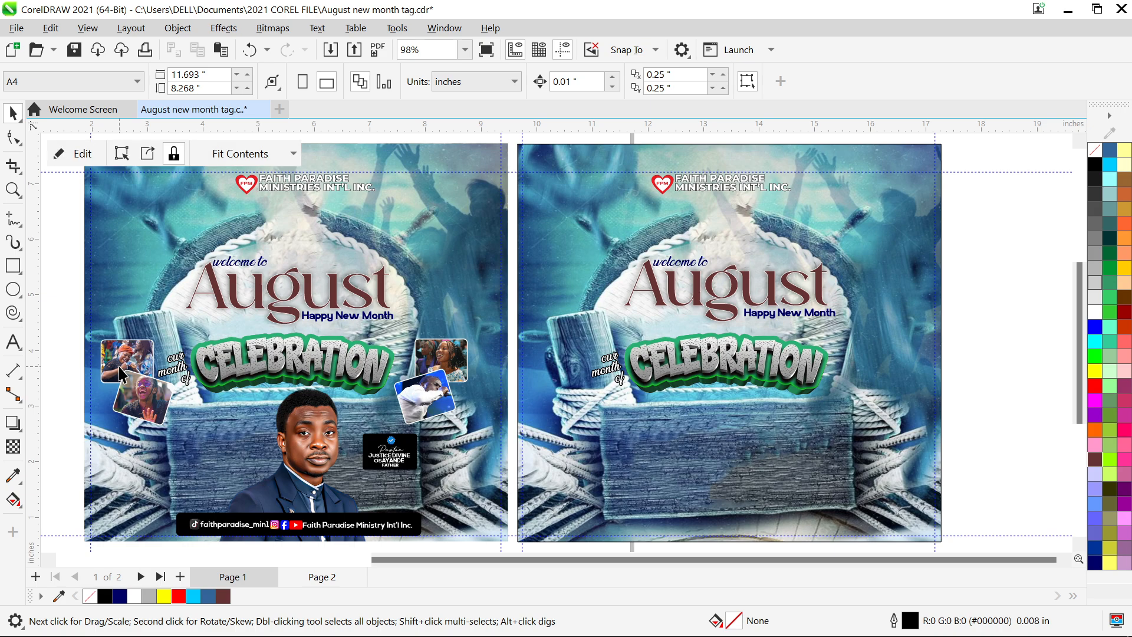
click(120, 373)
shift+click(150, 419)
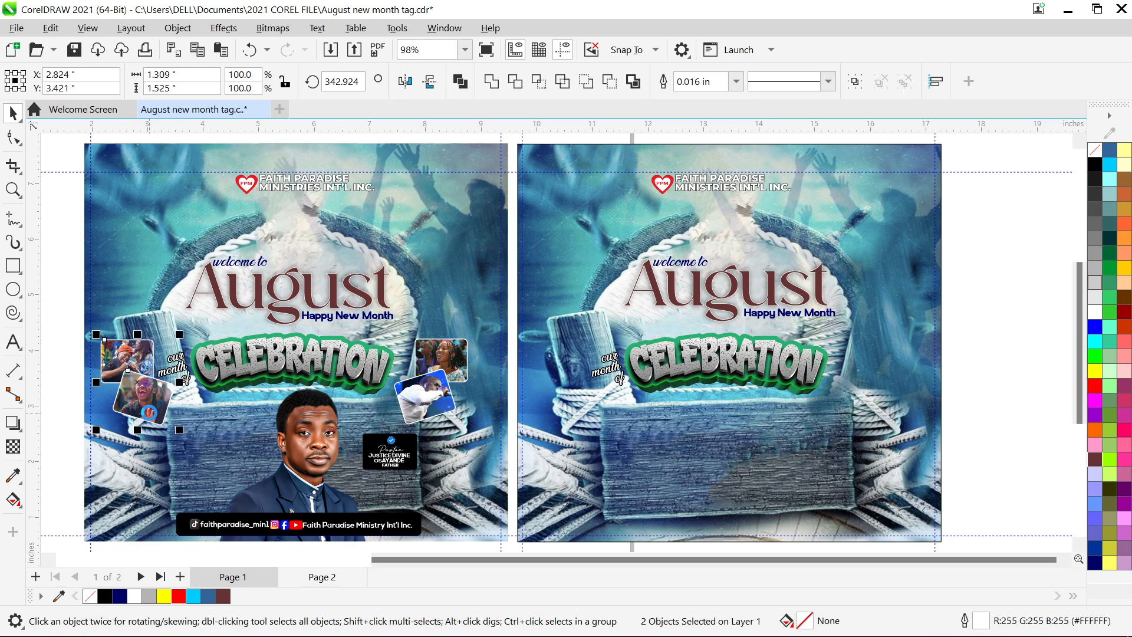
key(ctrl+g)
click(445, 341)
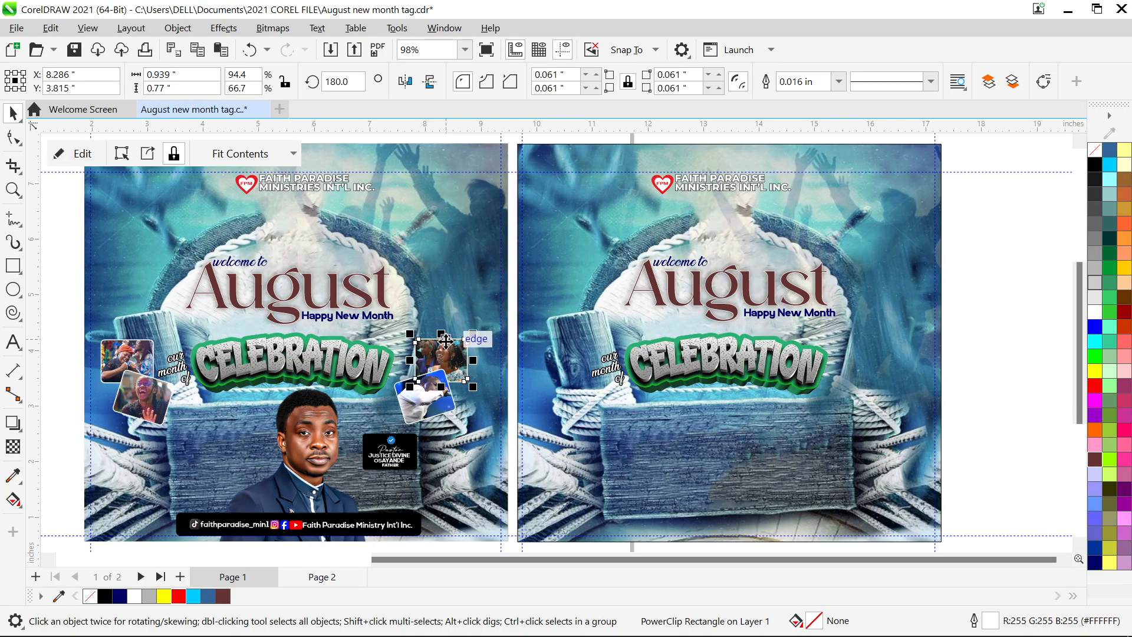
shift+click(425, 407)
key(ctrl+g)
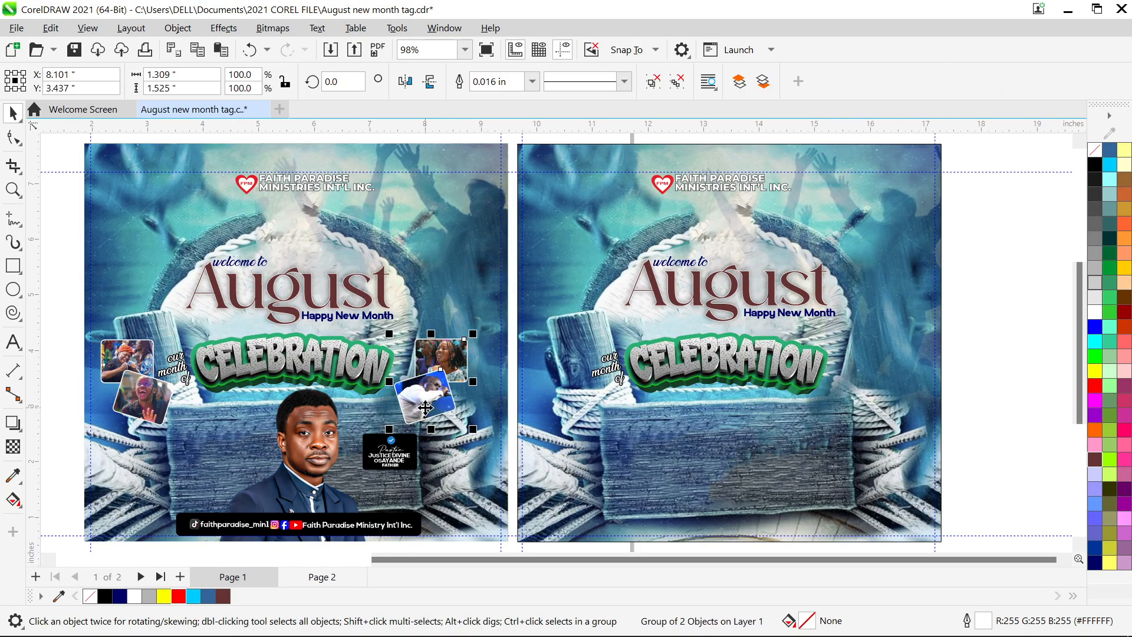
- Copy both photo groups onto page 2 and nudge them slightly left
shift+click(136, 384)
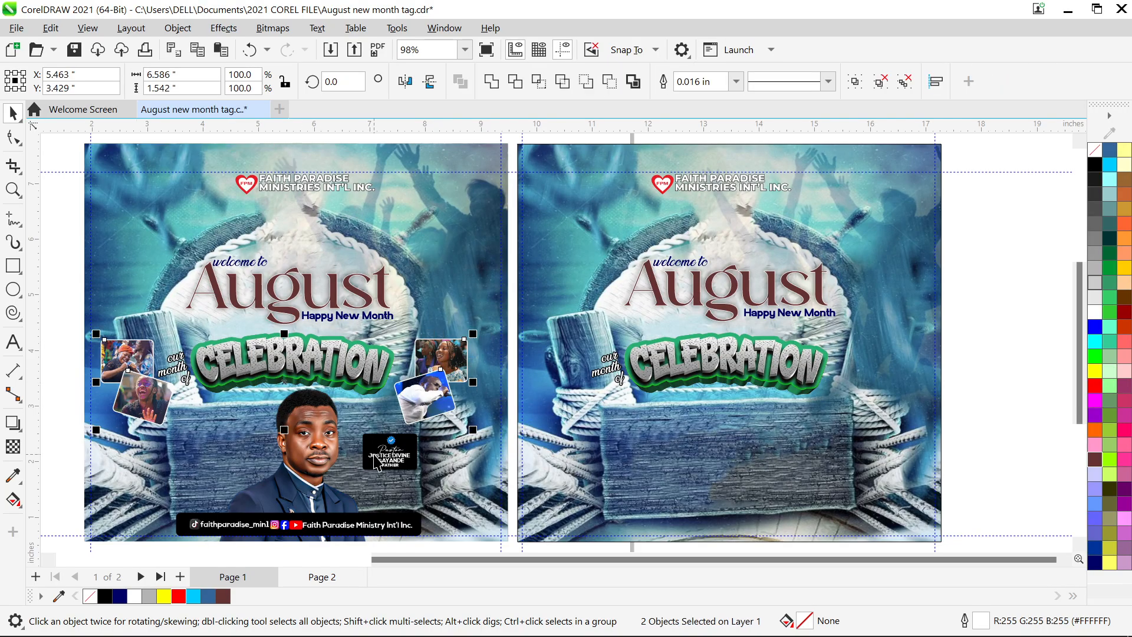
drag(285, 383, 720, 363)
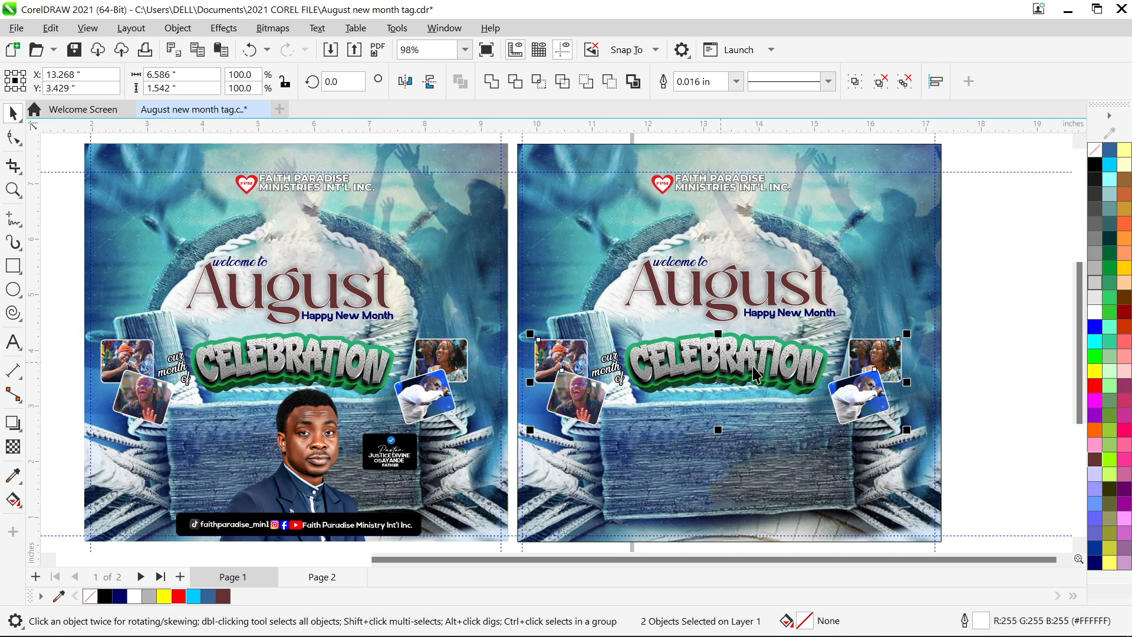
key(Left)
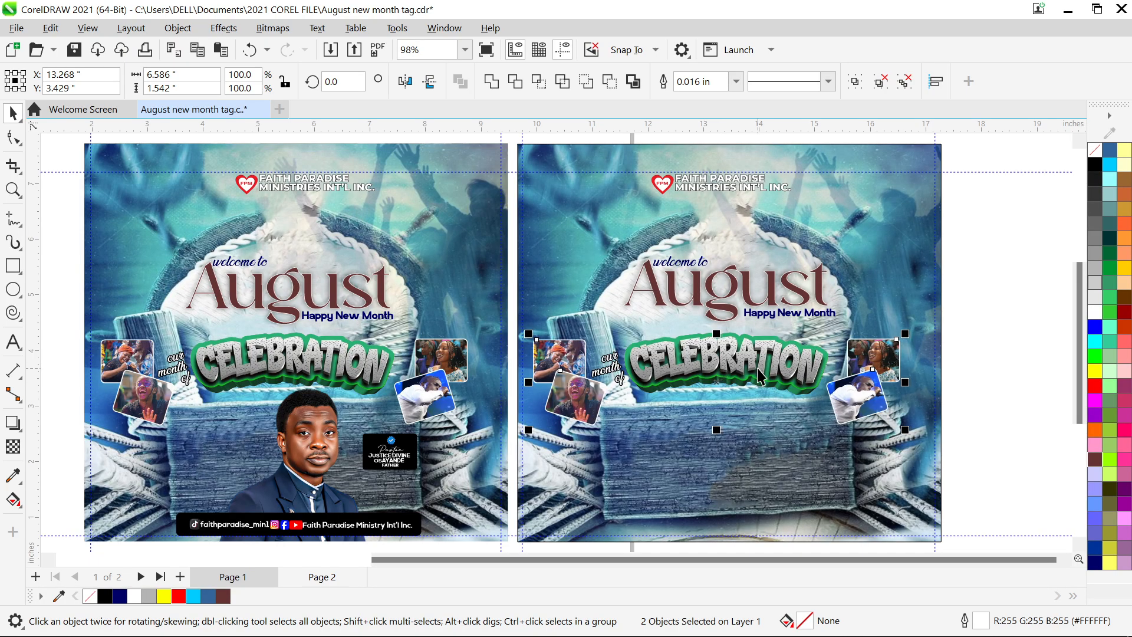
key(Left)
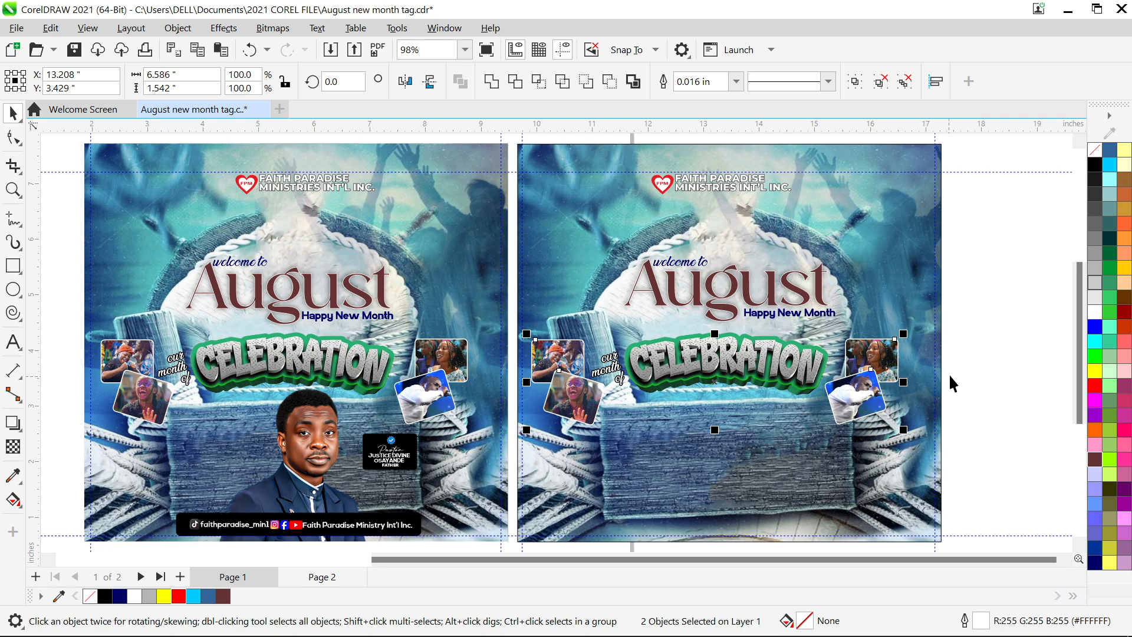
click(976, 354)
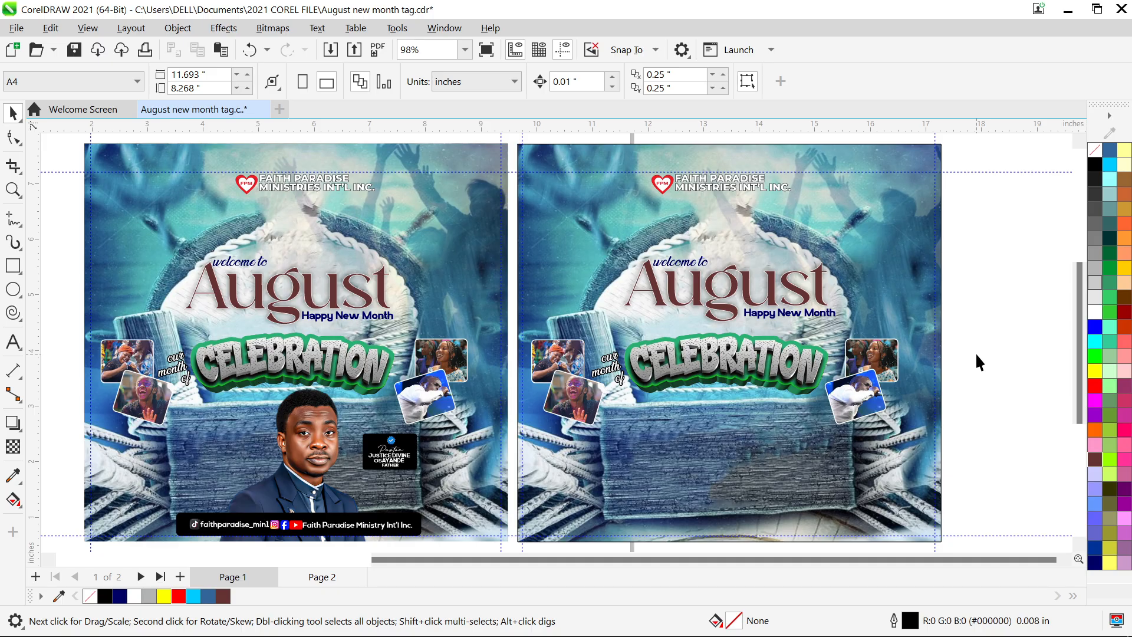
- Copy the pastor photo out of page 1's PowerClip background and paste it as a free bitmap
click(291, 434)
double_click(291, 429)
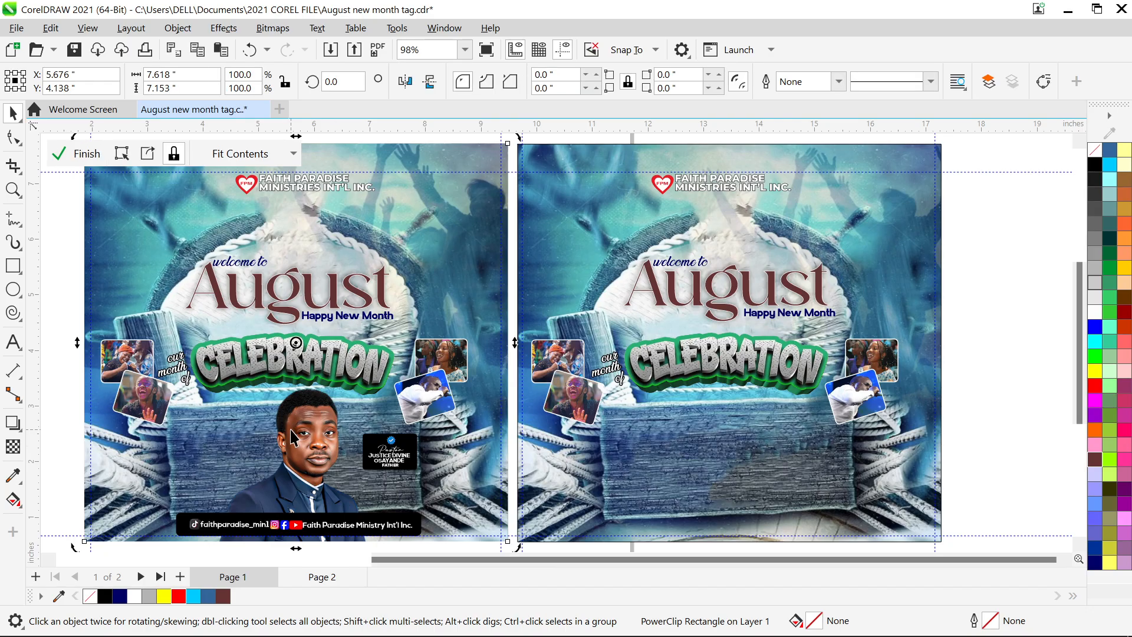
click(310, 429)
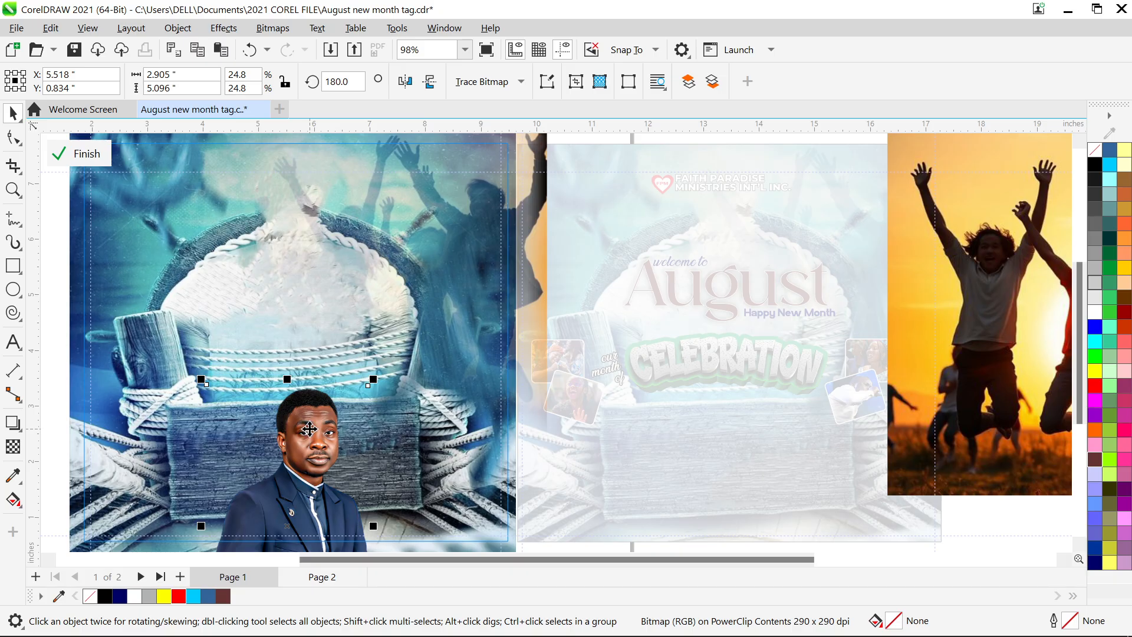
right_click(309, 430)
click(377, 143)
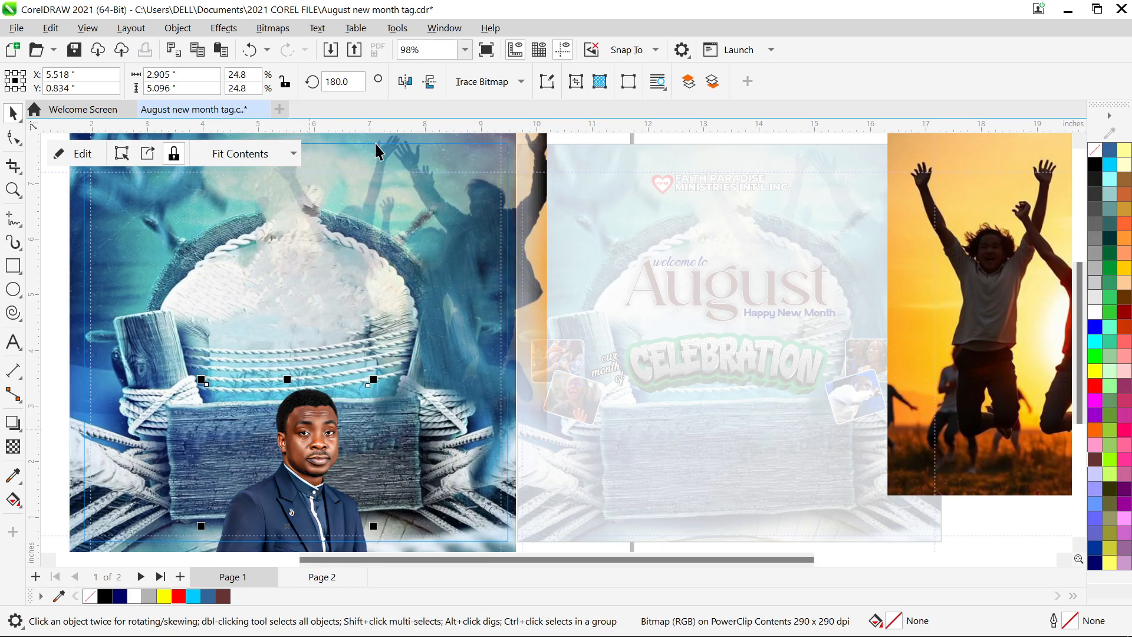
key(ctrl+v)
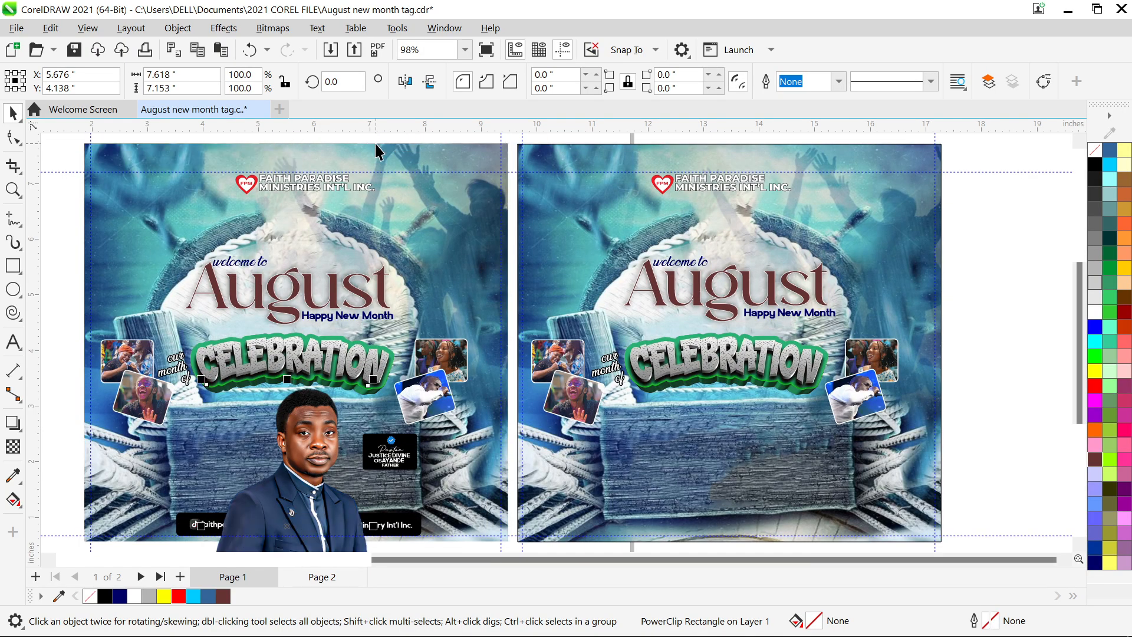
click(189, 28)
- Place the pastor photo inside page 2's background frame and move it to the bottom
mouse_move(290, 88)
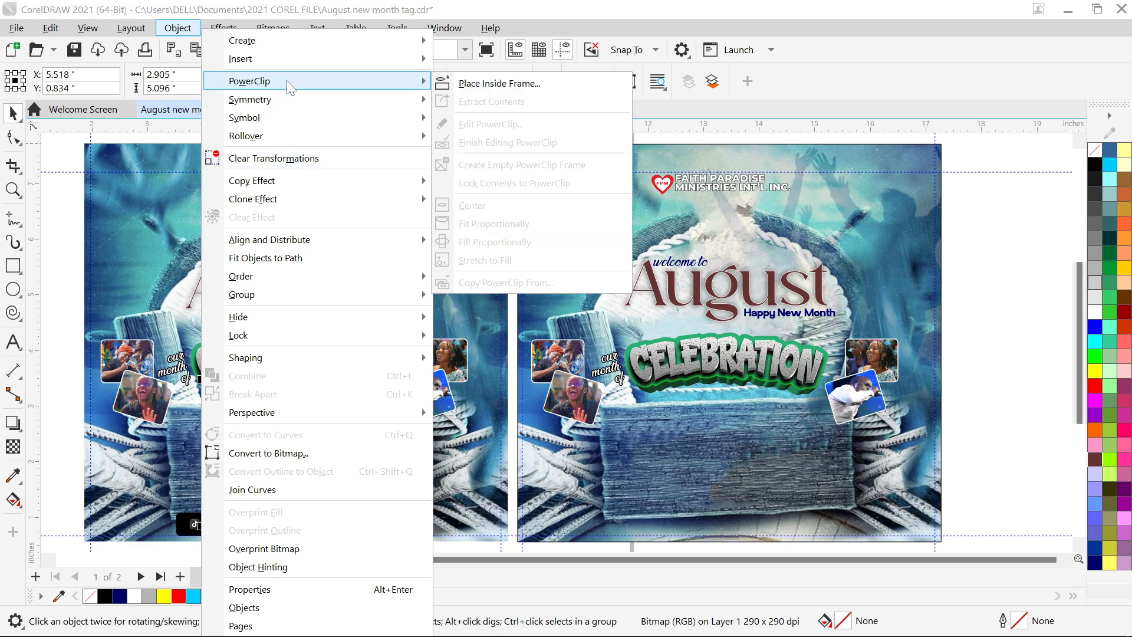
click(465, 83)
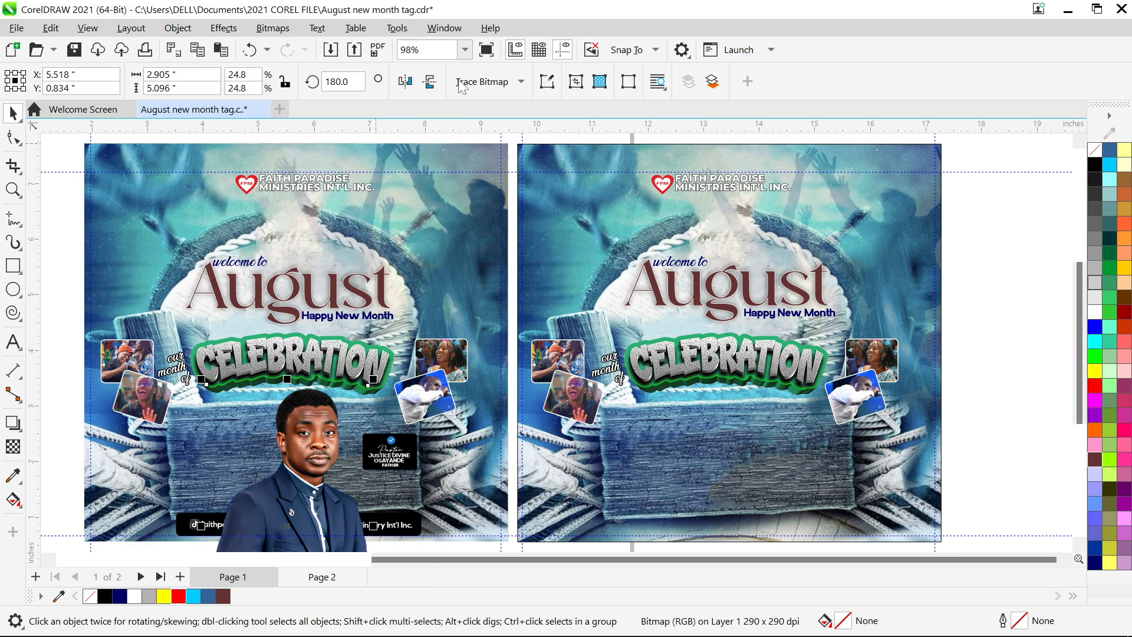
click(680, 466)
double_click(706, 404)
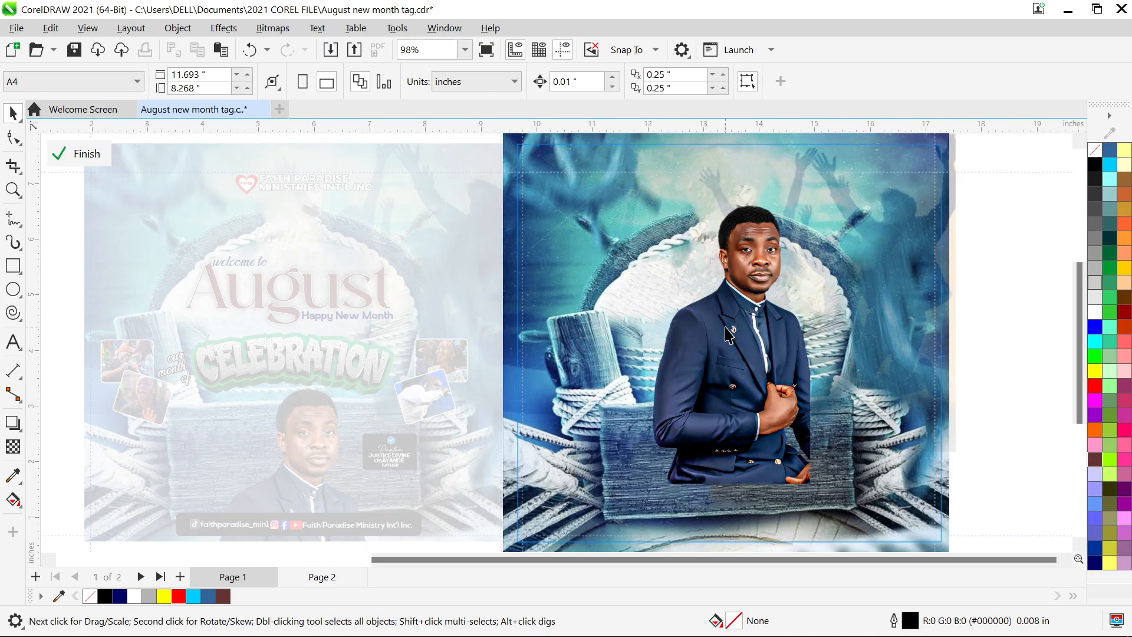
click(729, 335)
drag(729, 334, 704, 481)
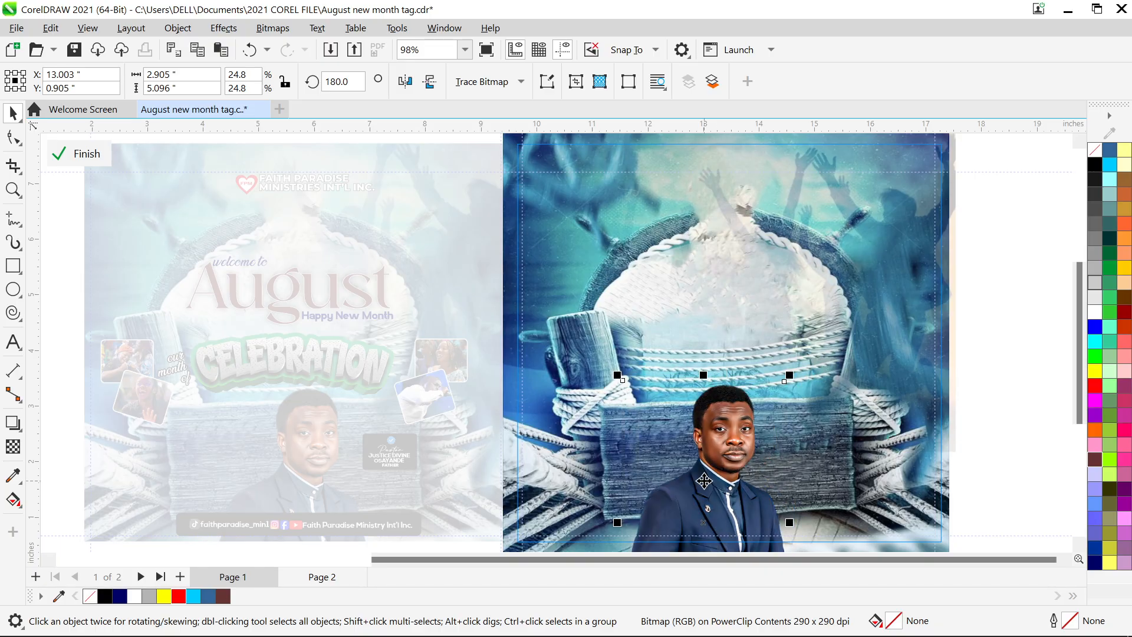
key(Down)
key(Down)
key(Down)
key(Down)
key(Down)
key(Down)
key(Down)
key(Down)
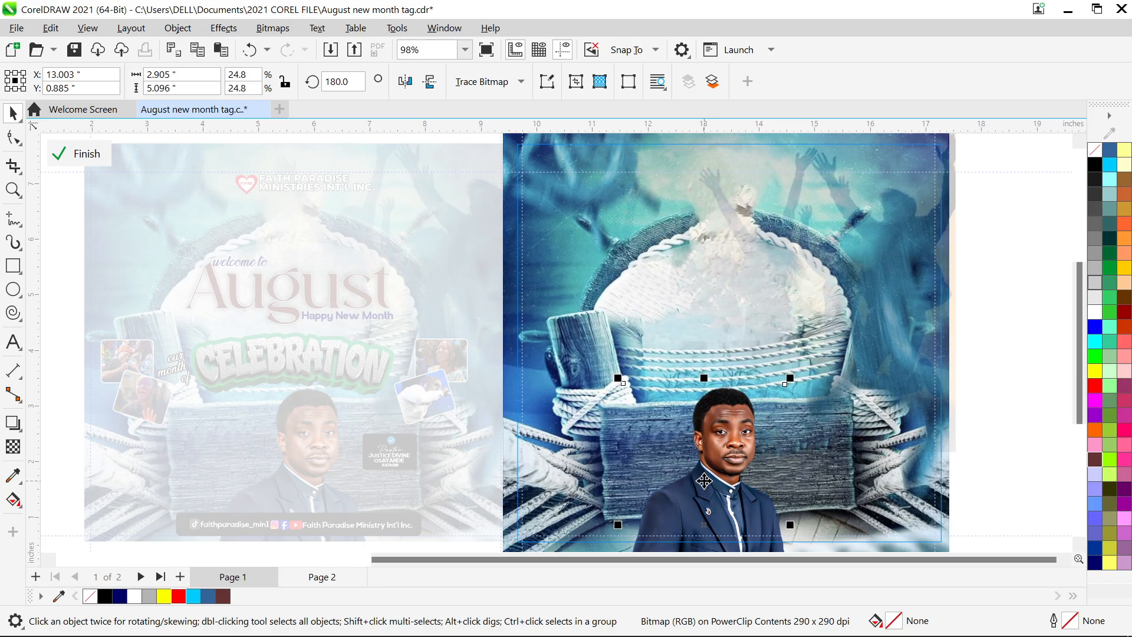
key(Down)
key(Down)
key(Down)
key(Down)
key(Down)
key(Down)
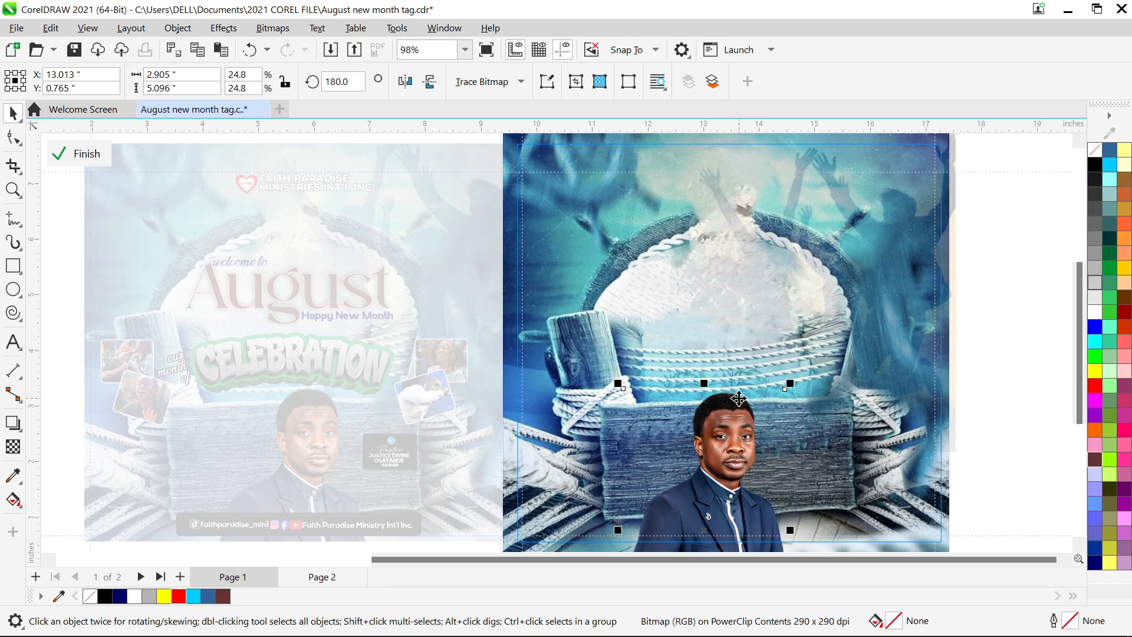
right_click(740, 130)
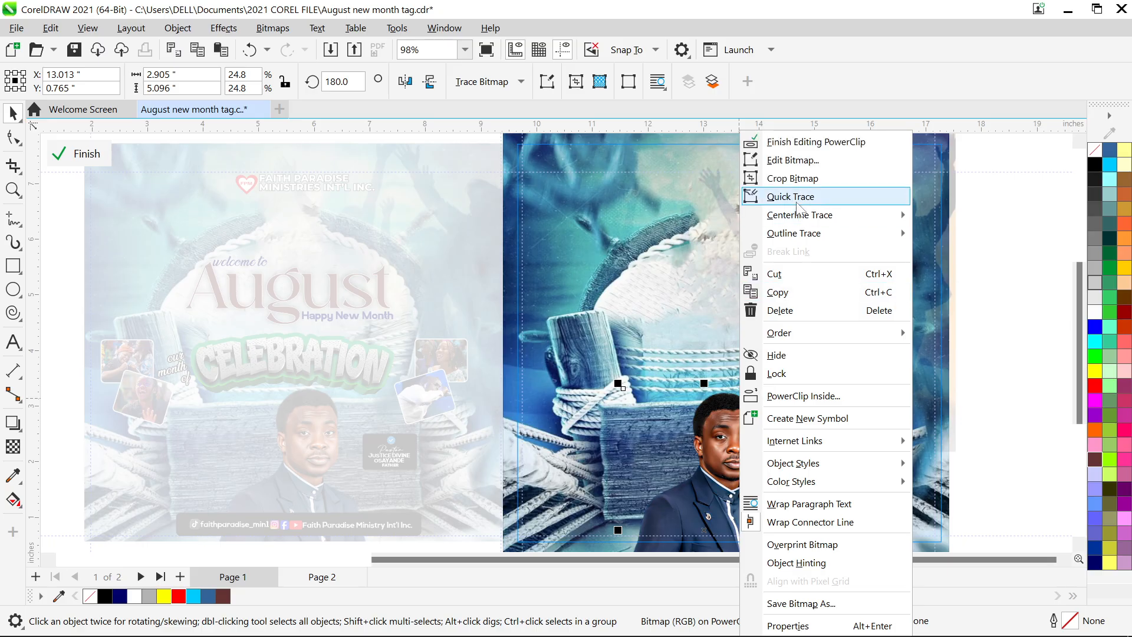
click(806, 140)
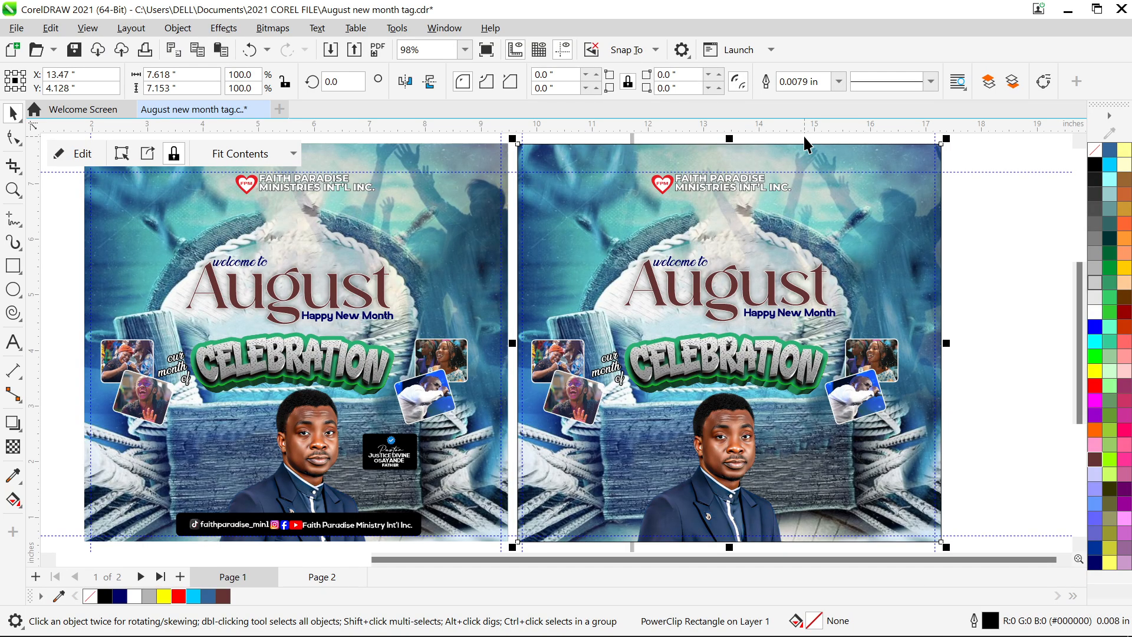
- Nudge the clipped pastor photo up one step and finish editing the PowerClip
ctrl+click(698, 372)
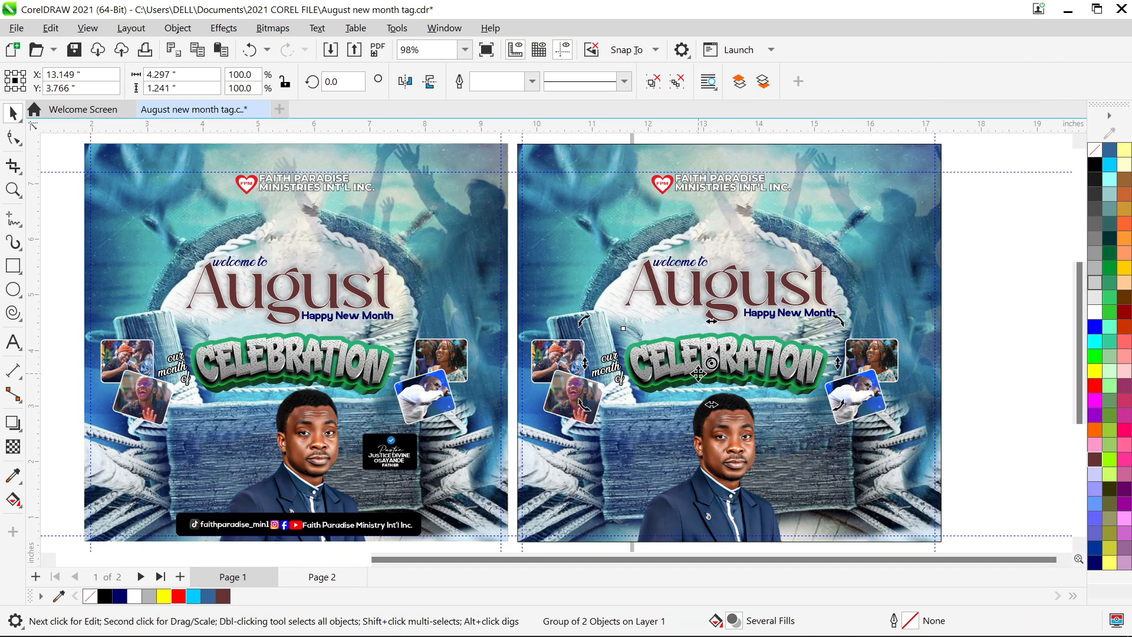
double_click(749, 490)
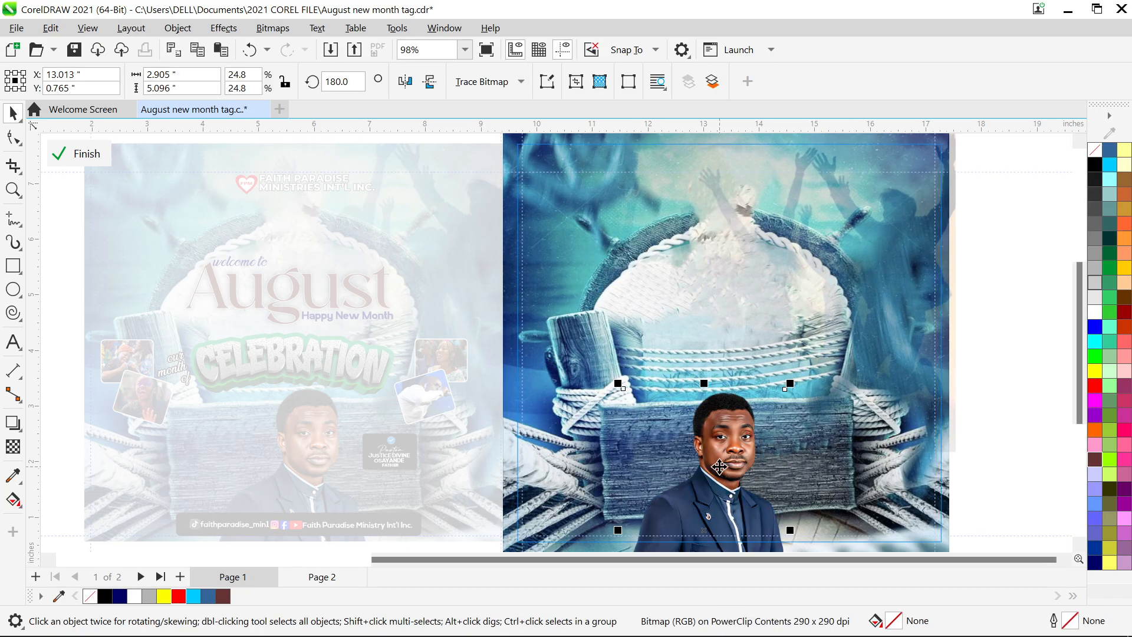
key(Up)
key(Up)
key(Up)
key(Up)
key(Up)
key(Up)
key(Up)
key(Up)
key(Up)
key(Up)
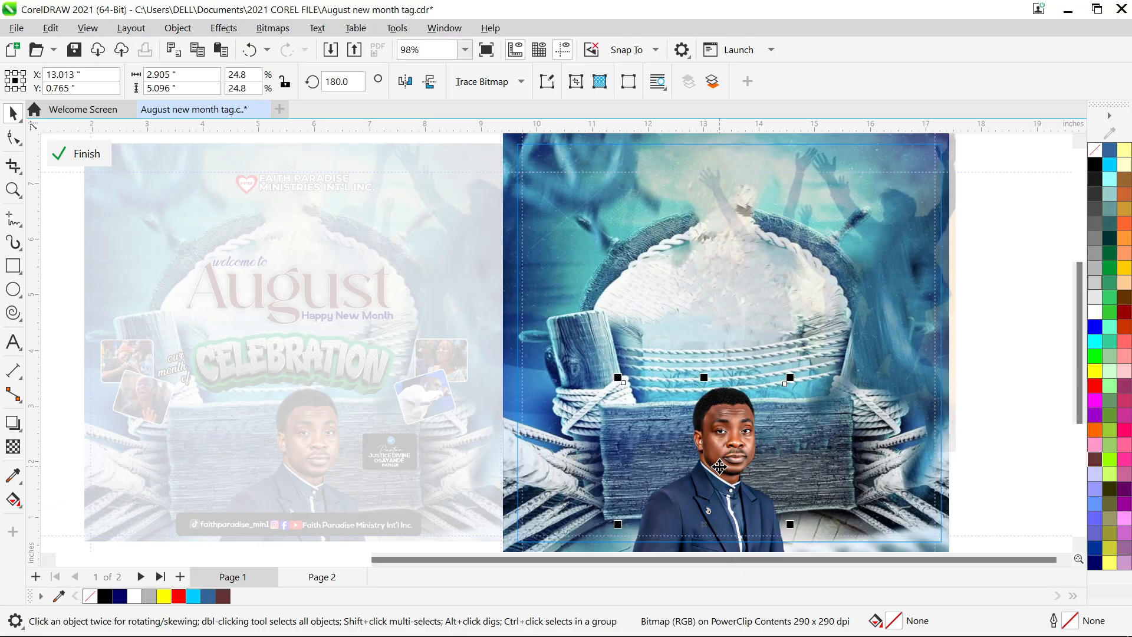
click(720, 467)
right_click(719, 467)
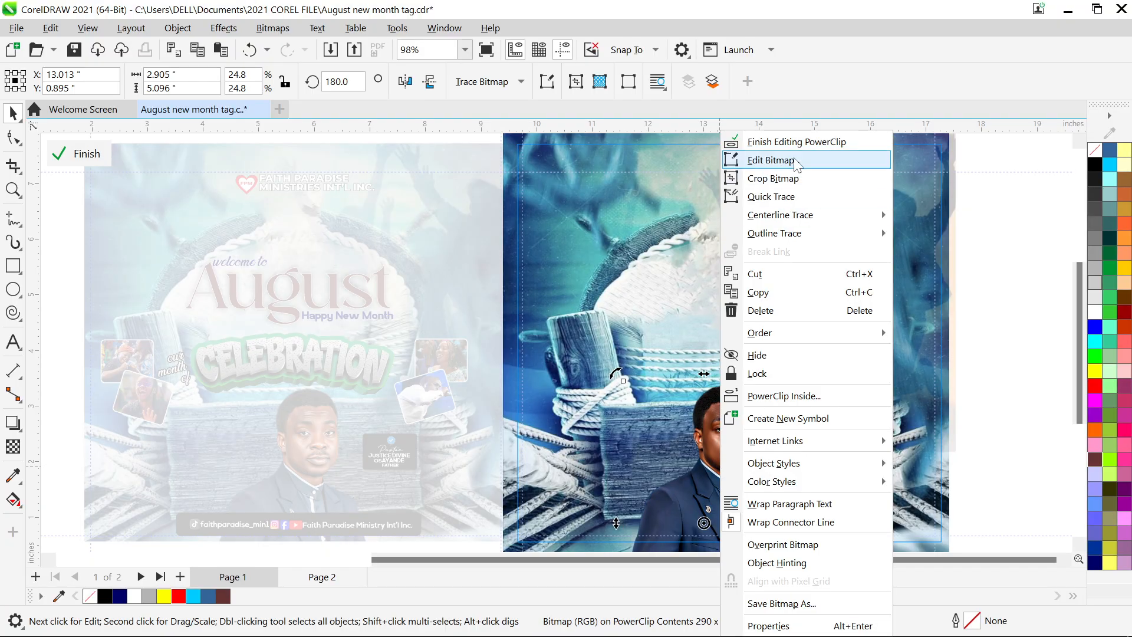
click(797, 143)
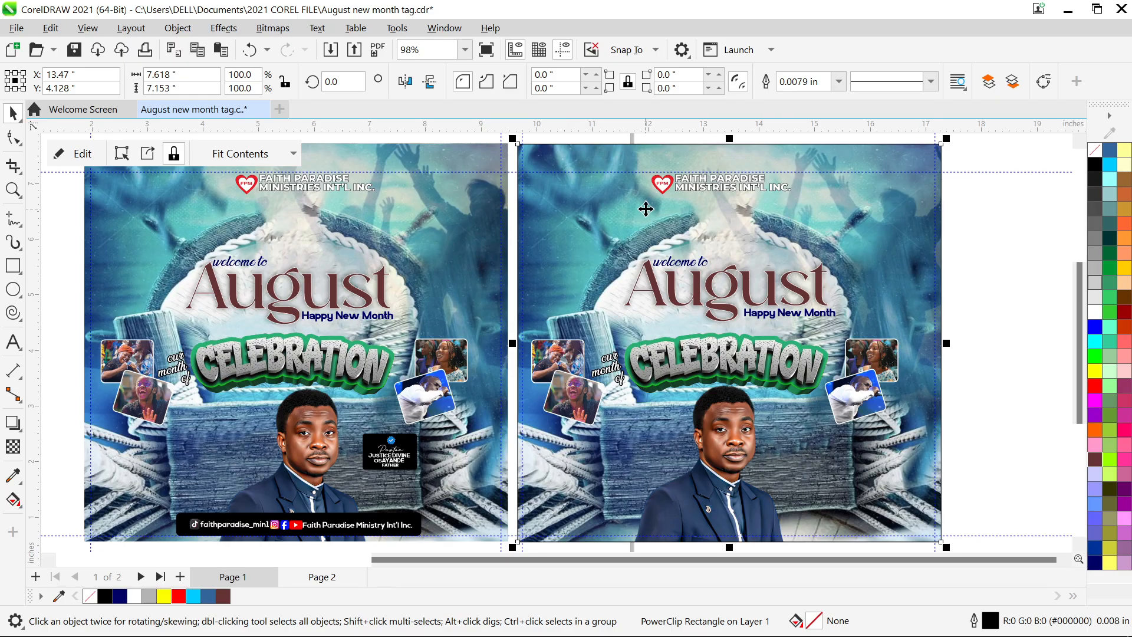
- Nudge the Faith Paradise Ministries logo on page 2 right, then back slightly left to X 13.59 in
click(692, 189)
key(Right)
key(Right)
key(Right)
key(Right)
key(Right)
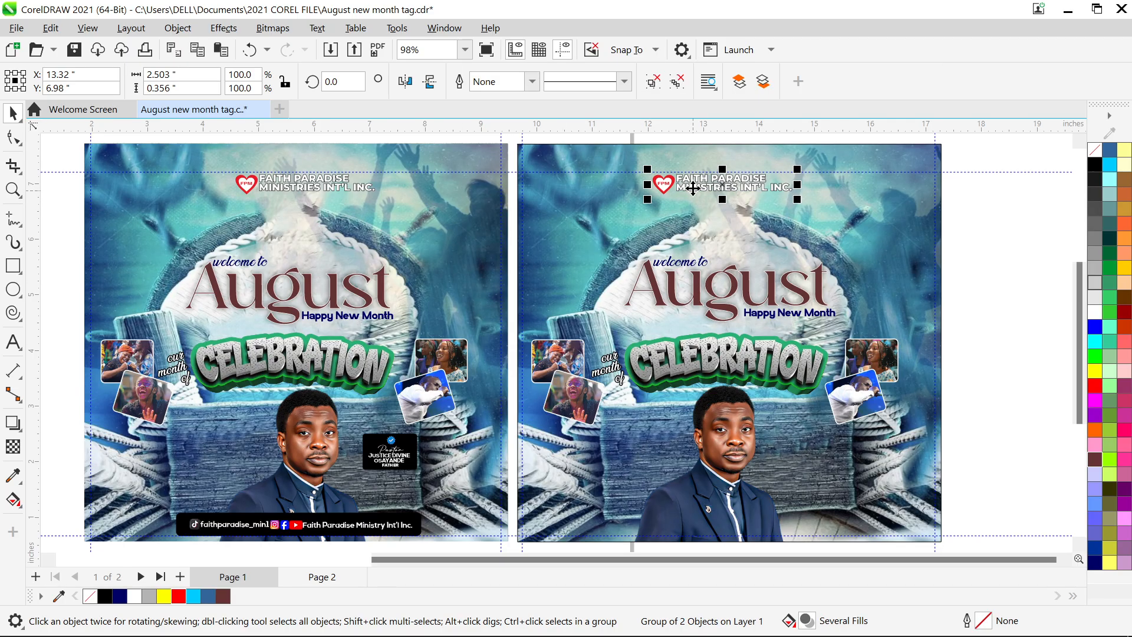
key(Right)
key(Right)
key(Right)
key(Right)
key(Right)
key(Right)
key(Right)
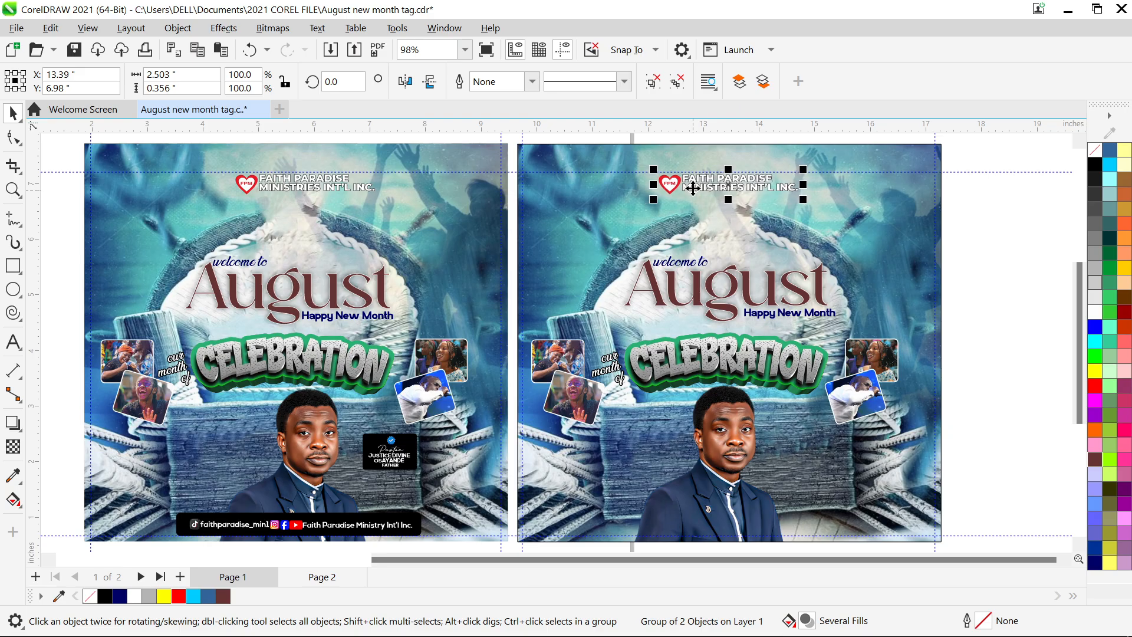
key(Right)
key(Right)
key(Right)
key(Right)
key(Right)
key(Right)
key(Right)
key(Right)
key(Right)
key(Right)
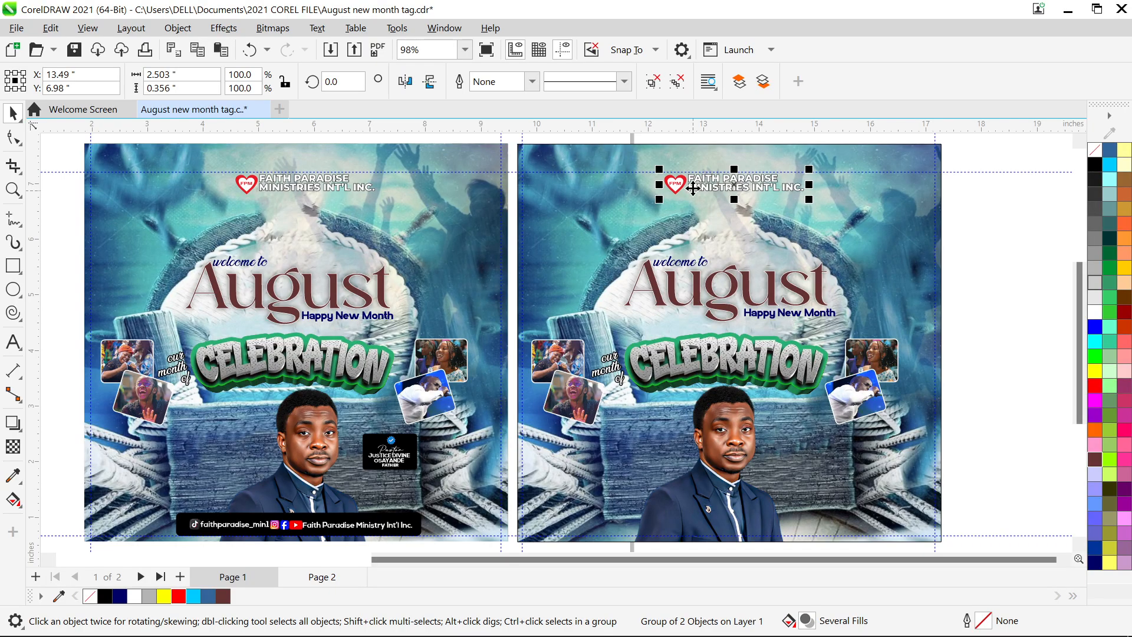
key(Right)
key(Right)
key(Right)
key(Right)
key(Right)
key(Right)
key(Right)
key(Right)
key(Right)
key(Right)
key(Right)
key(Right)
key(Right)
key(Right)
key(Right)
key(Right)
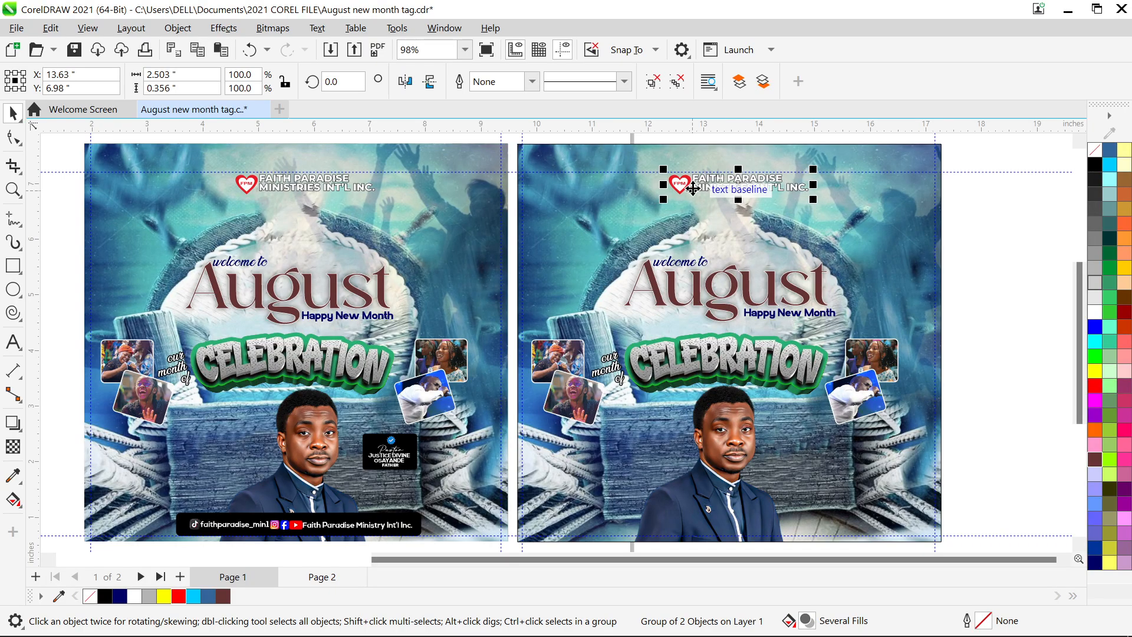
key(Right)
key(Right)
key(Right)
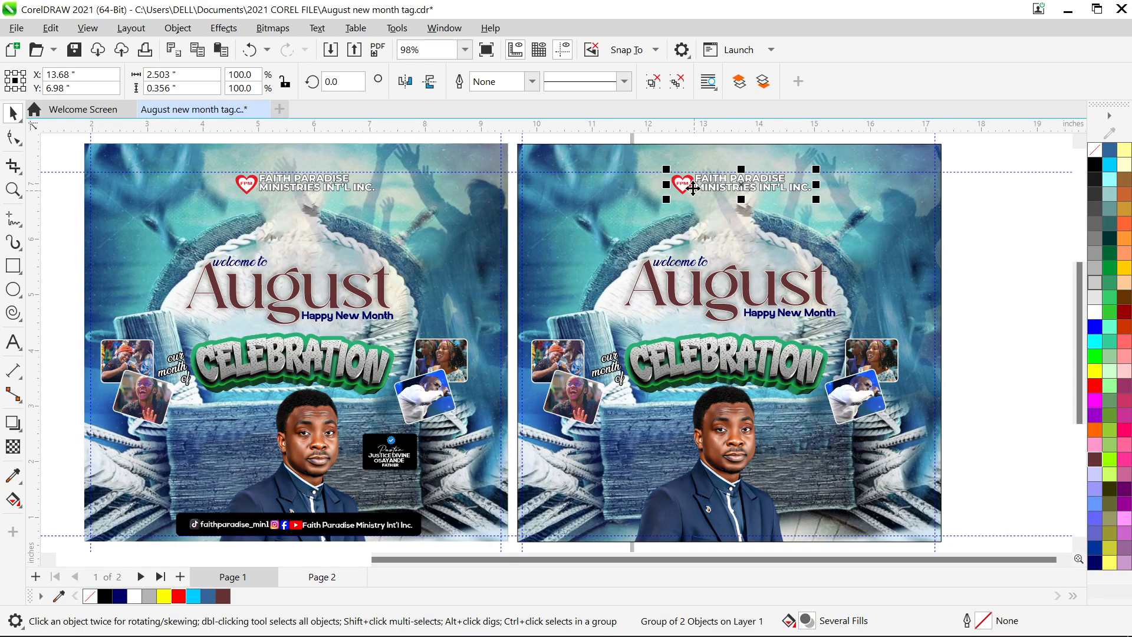
key(Left)
key(Left)
key(Left)
key(Left)
key(Left)
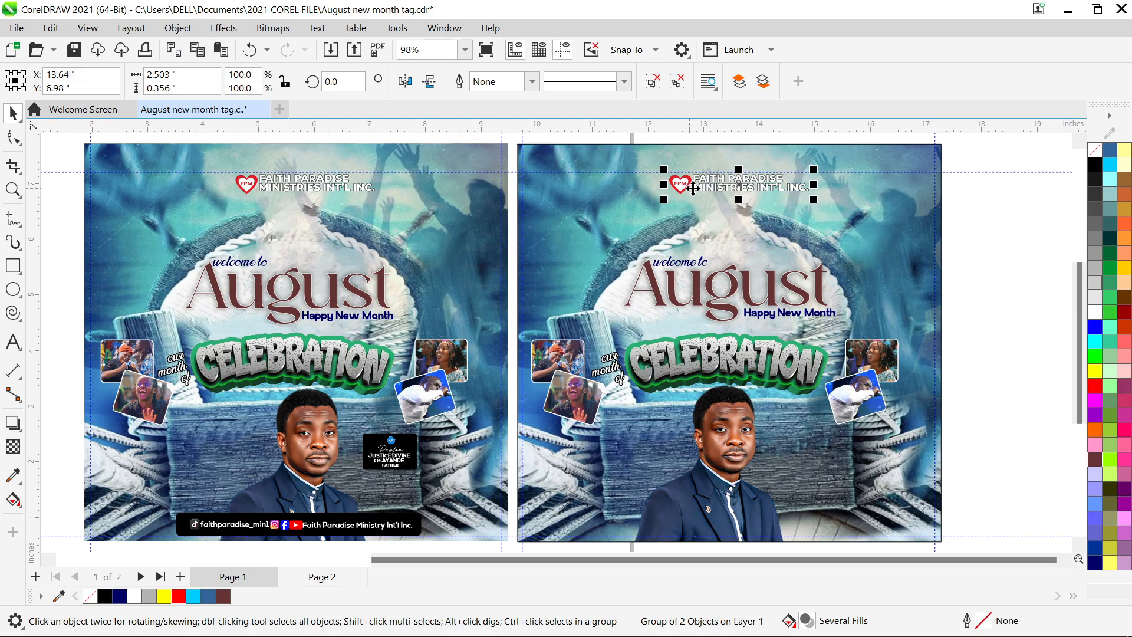
key(Left)
key(Left)
key(Left)
key(Left)
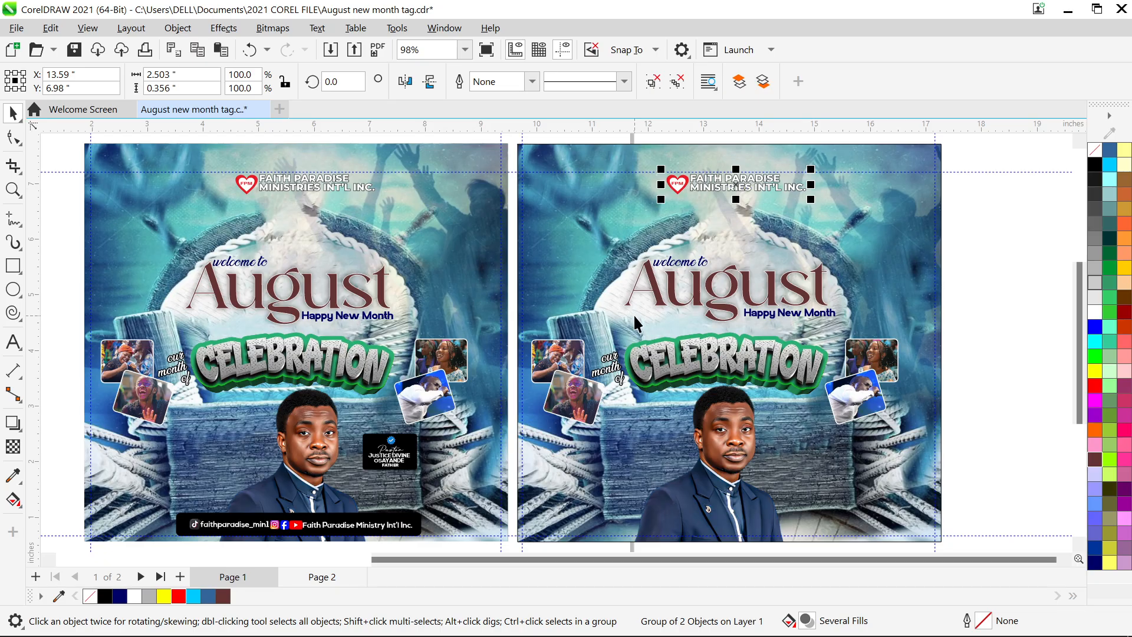
- Group the pastor's name tag parts and place a copy beside the pastor on page 2
click(396, 463)
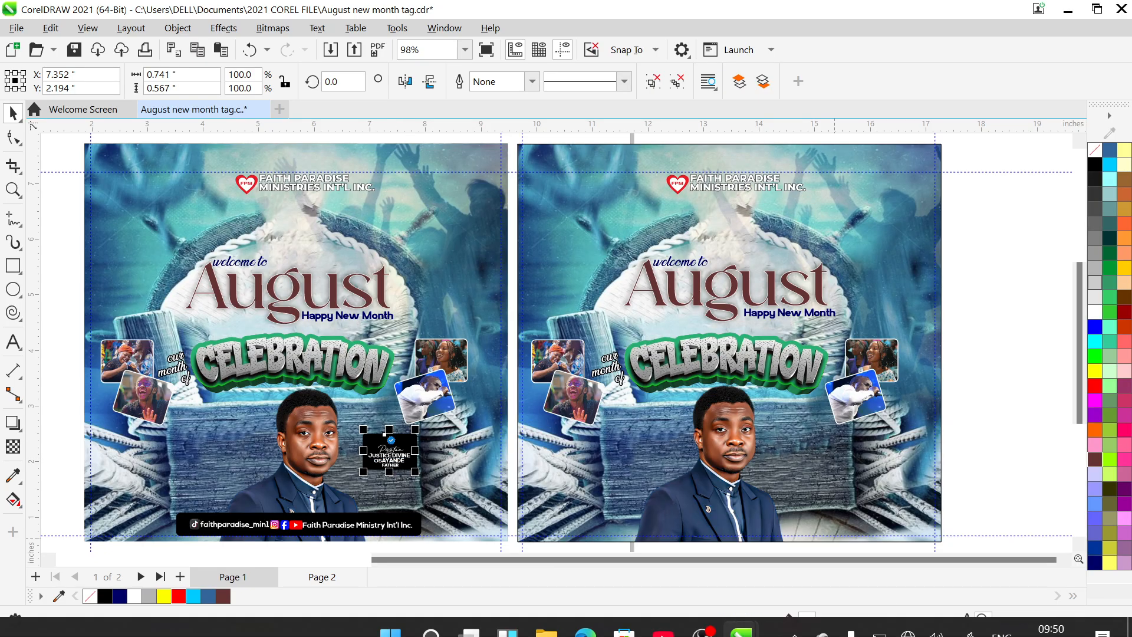
mouse_move(883, 614)
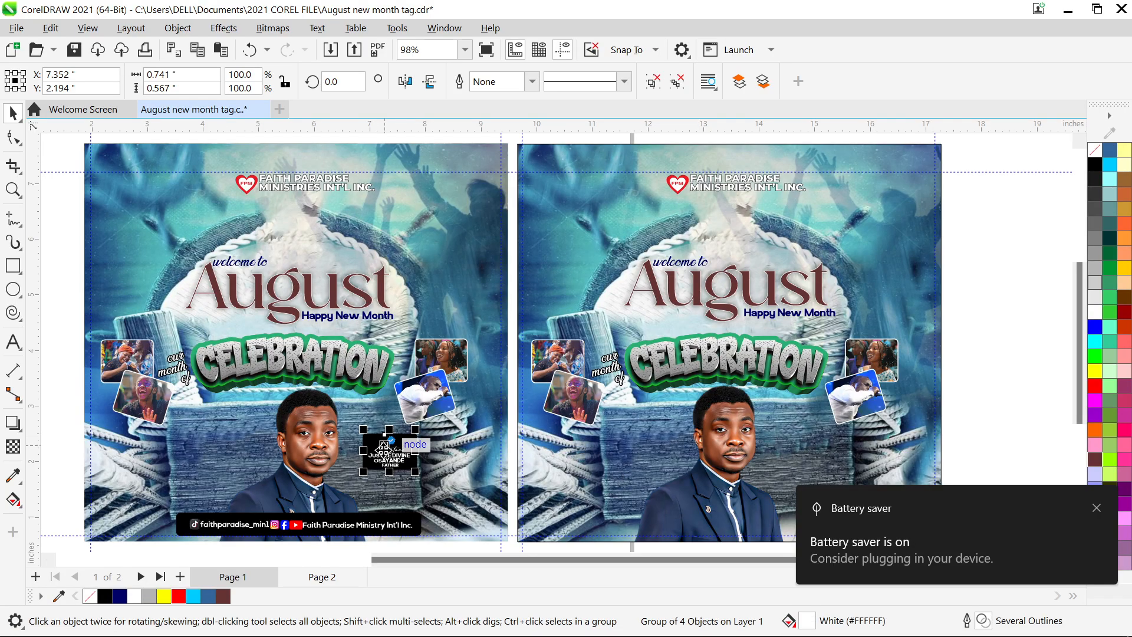
key(Escape)
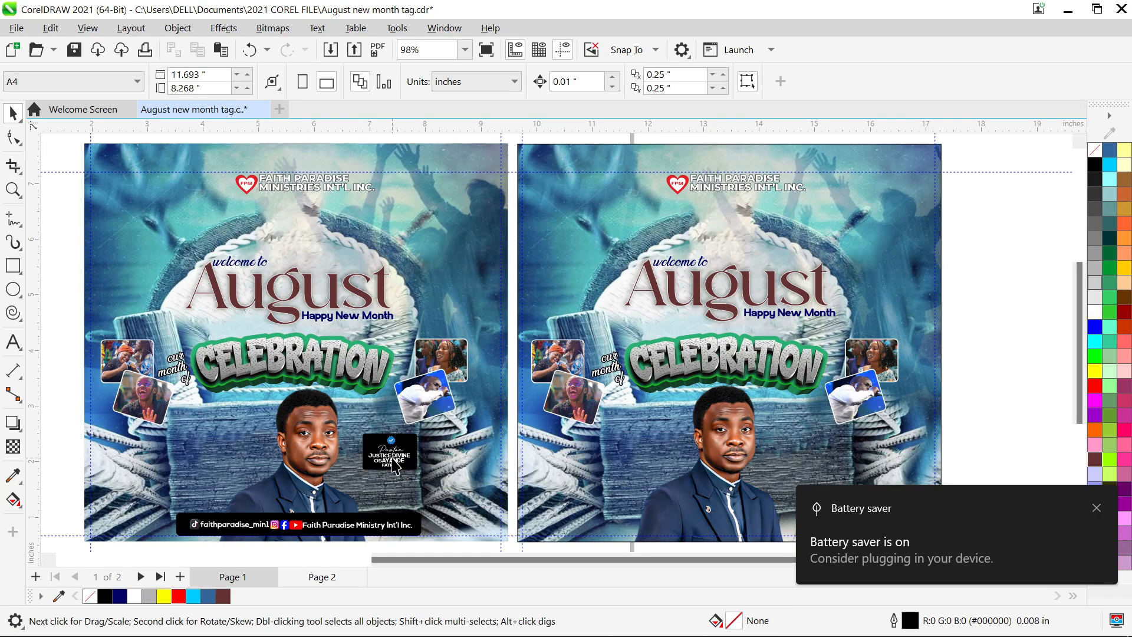
click(393, 464)
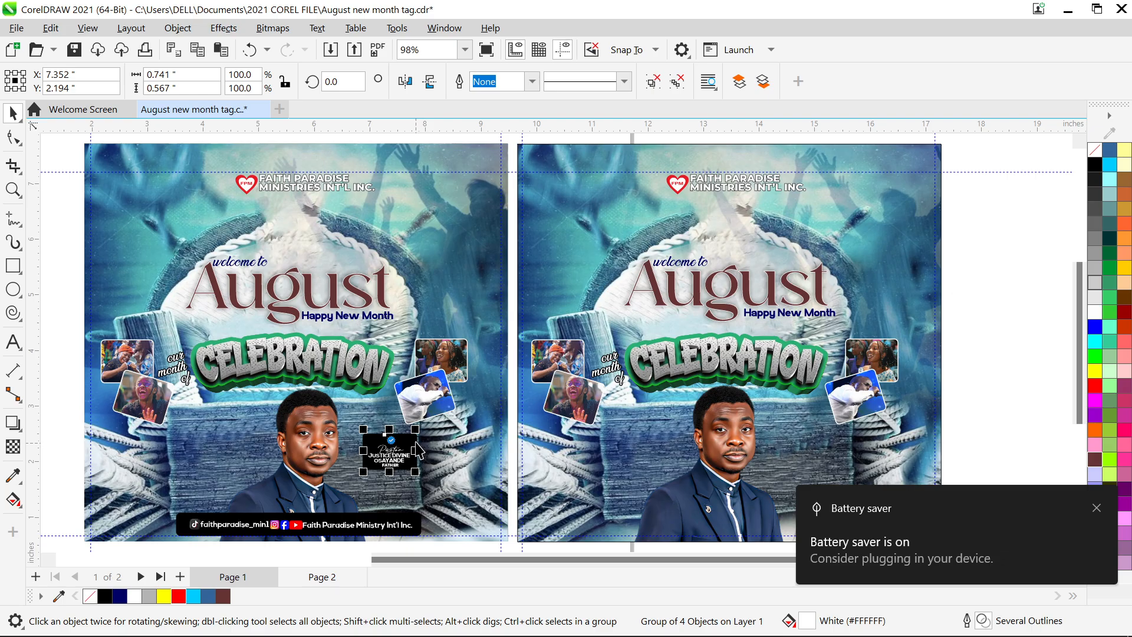
shift+click(415, 442)
key(ctrl+g)
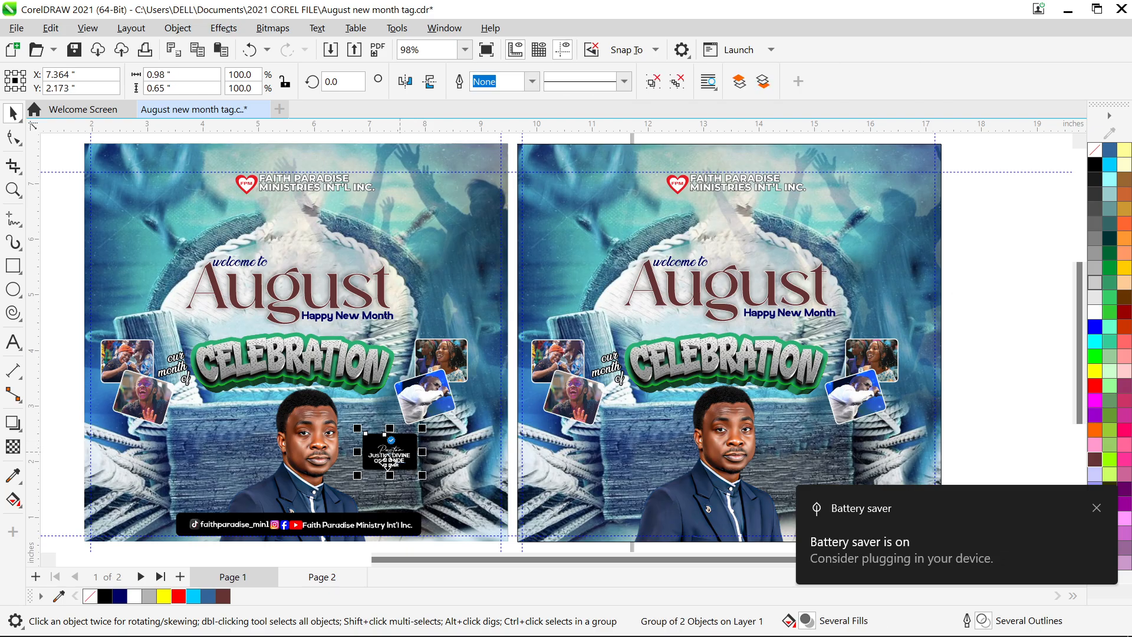
drag(390, 464, 811, 464)
drag(392, 462, 797, 458)
drag(390, 454, 797, 456)
click(1096, 508)
drag(416, 468, 805, 459)
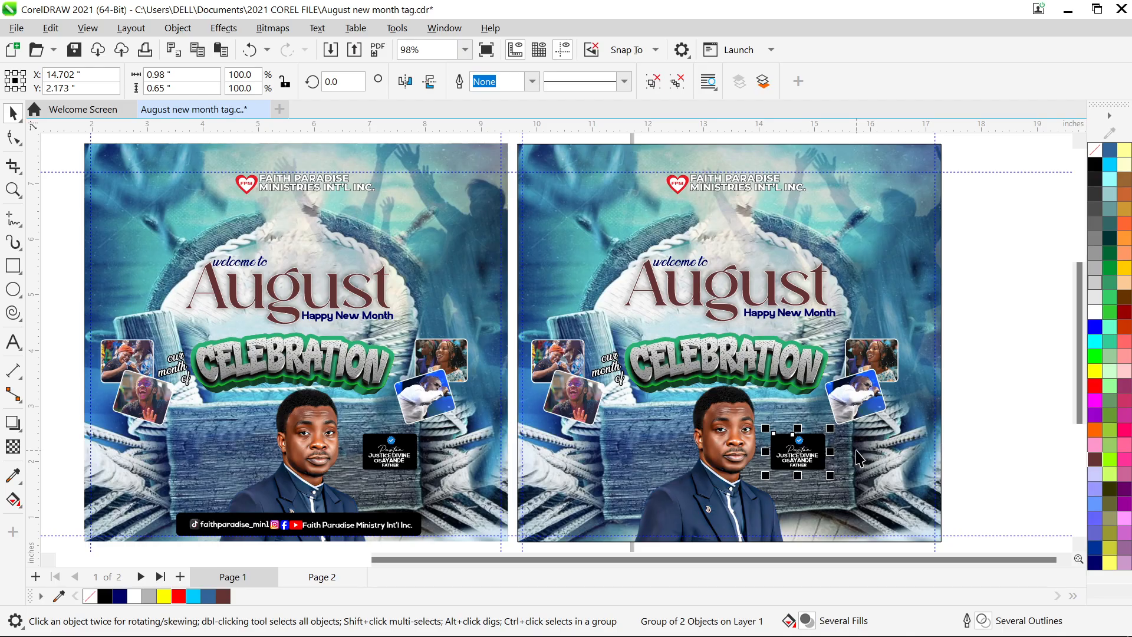
- Group the social-media bar and copy it to the bottom of page 2
click(265, 526)
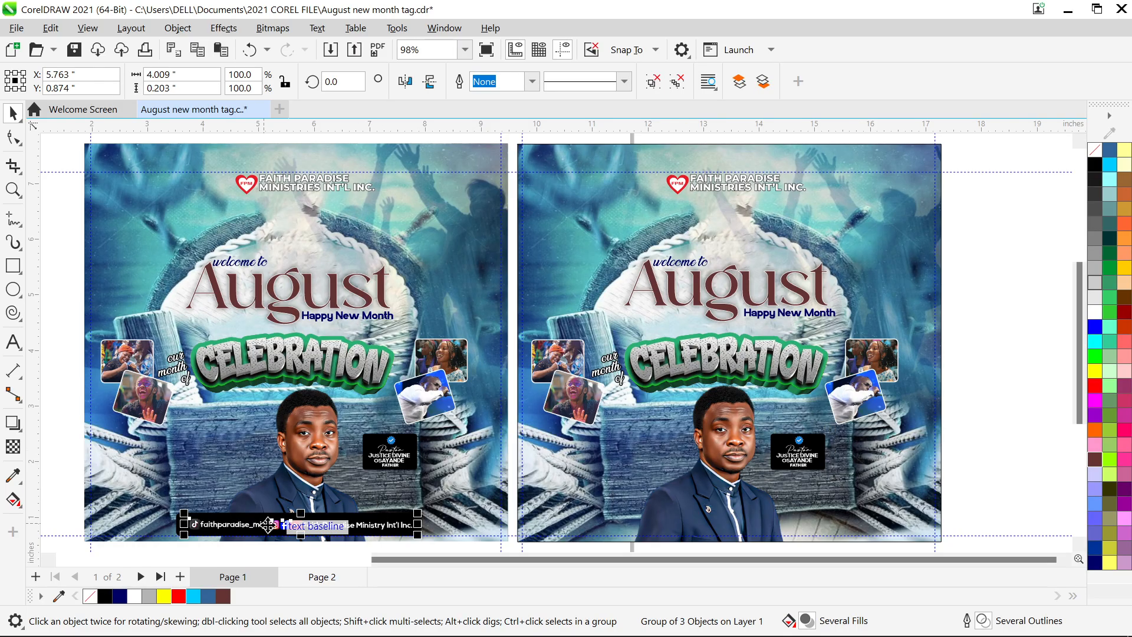
shift+click(420, 519)
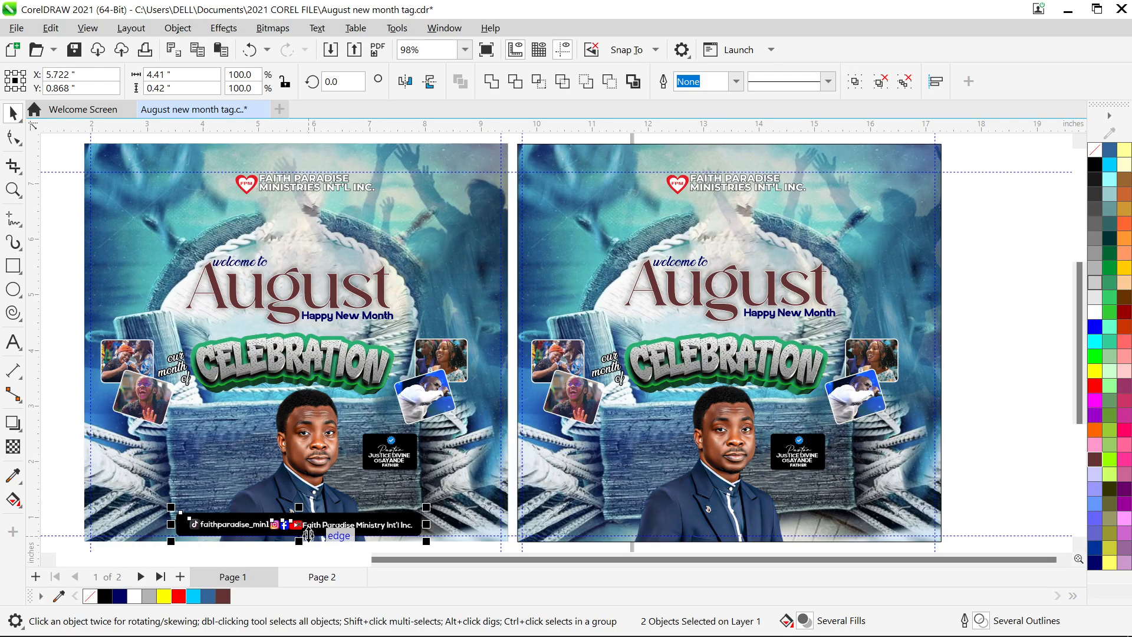
key(ctrl+g)
drag(299, 519, 732, 501)
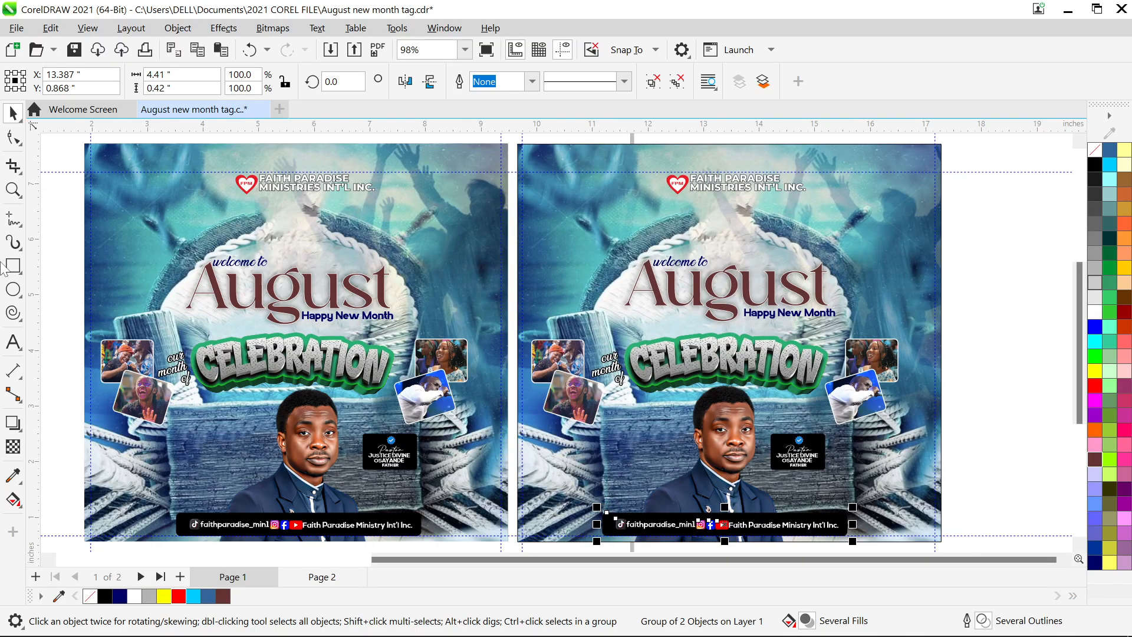
- Draw a wide 5.981 by 0.87 in rectangle over page 1's August heading
click(13, 267)
mouse_move(123, 240)
mouse_down()
mouse_move(707, 317)
mouse_move(248, 263)
mouse_move(425, 268)
mouse_move(466, 295)
mouse_move(456, 289)
mouse_up()
click(805, 355)
- Delete the stray 5.981 by 0.87 inch rectangle from the first flyer
key(space)
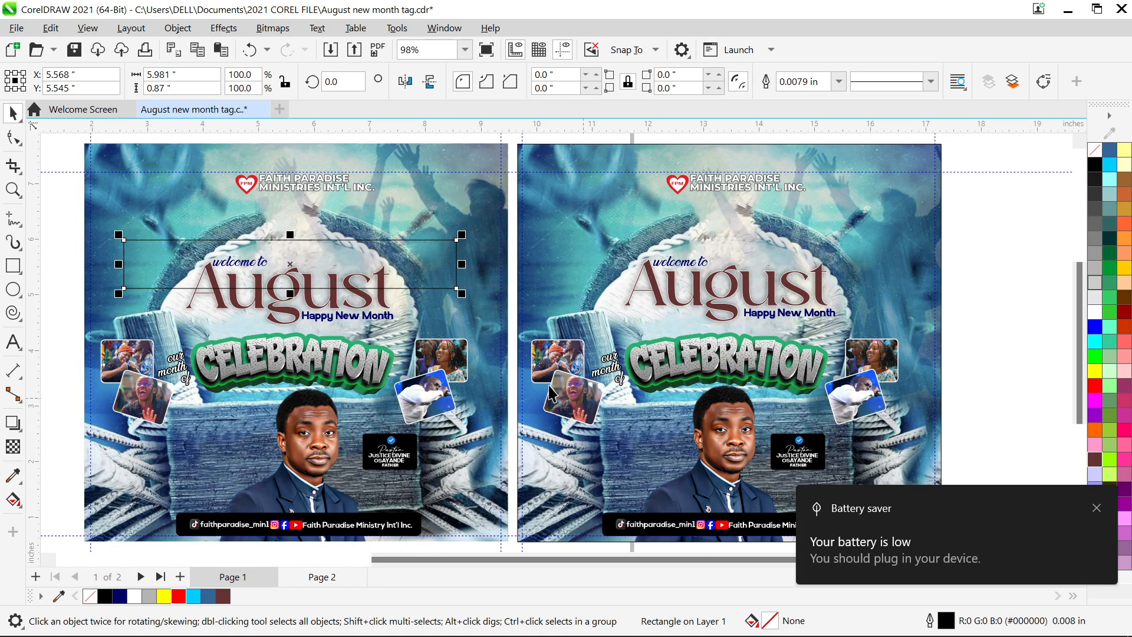
key(Delete)
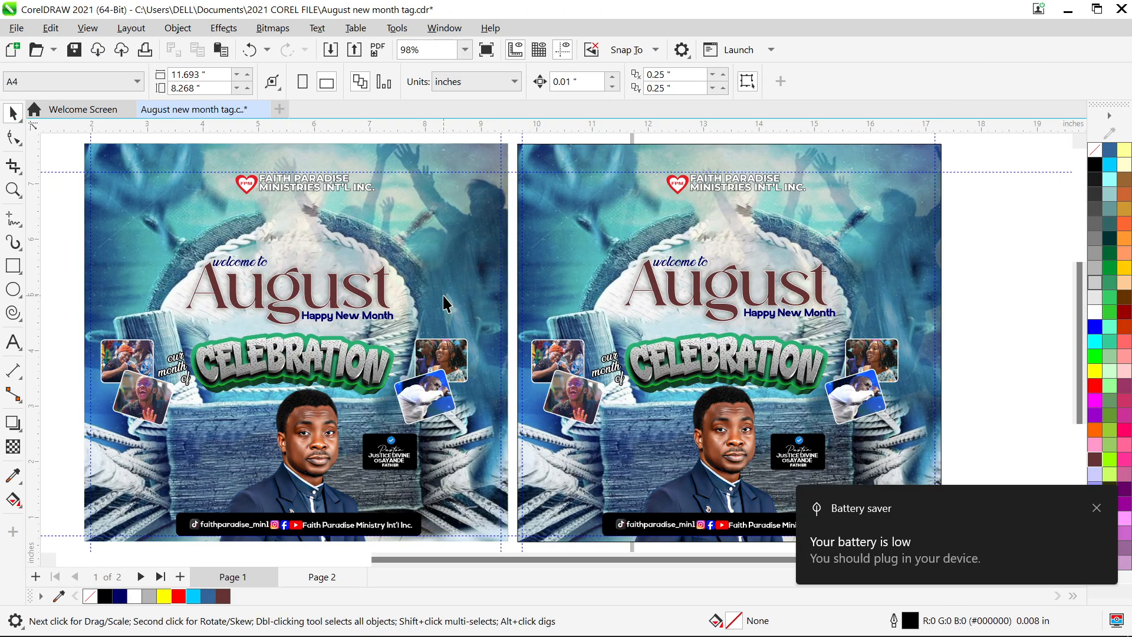
scroll(443, 296, left, 1)
scroll(442, 294, up, 1)
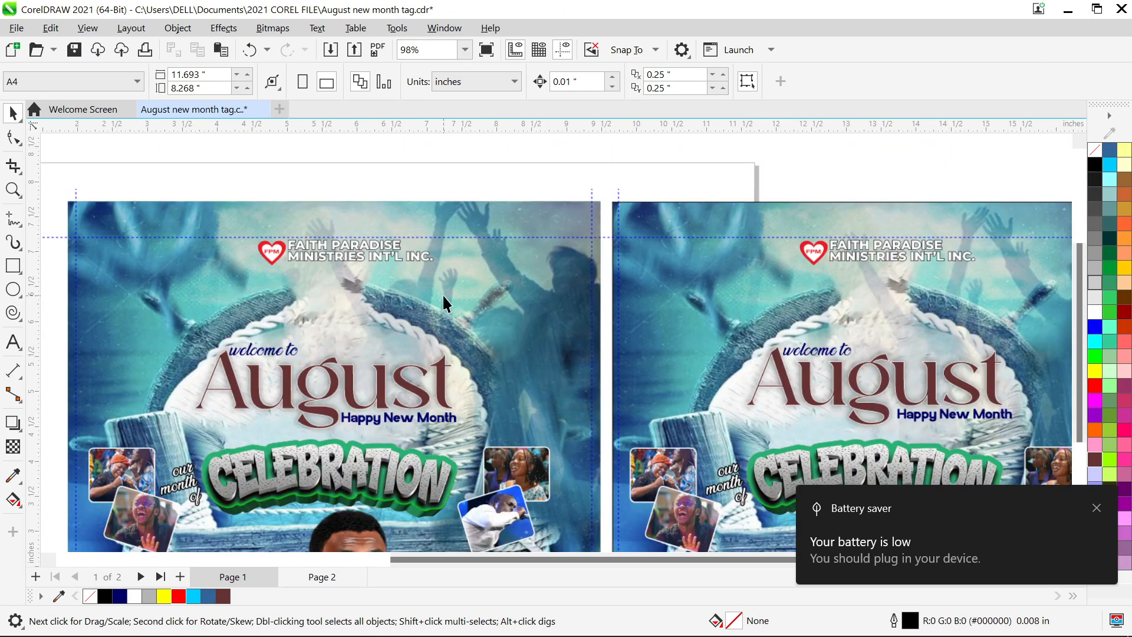
- Preview both August flyer pages full-screen, zoom to fit both designs, then switch to OBS Studio
key(F9)
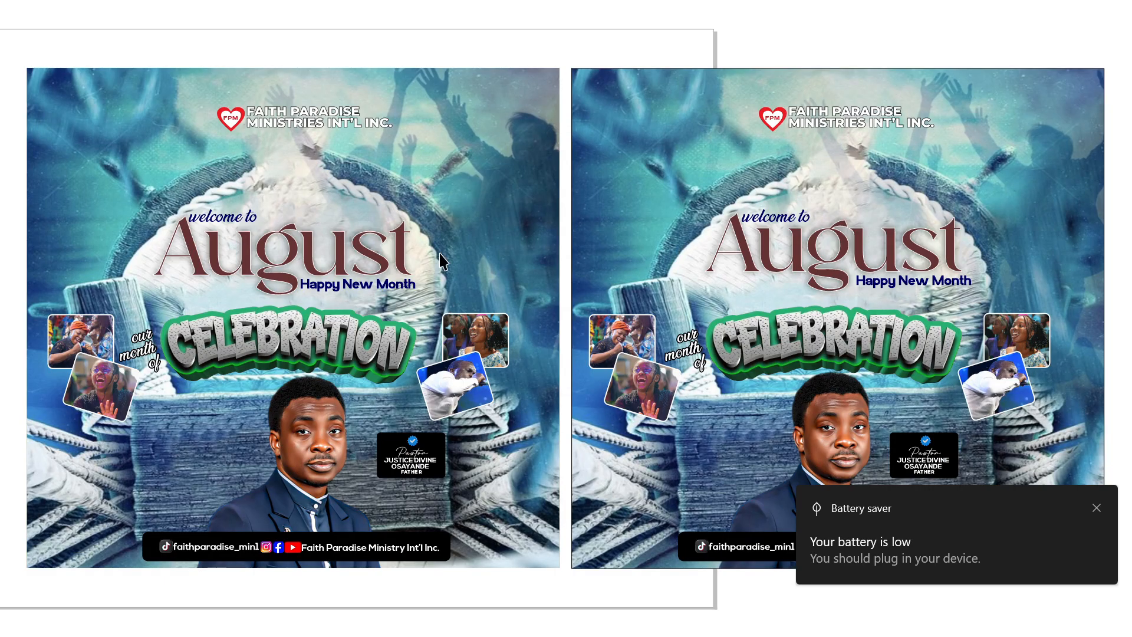
key(Escape)
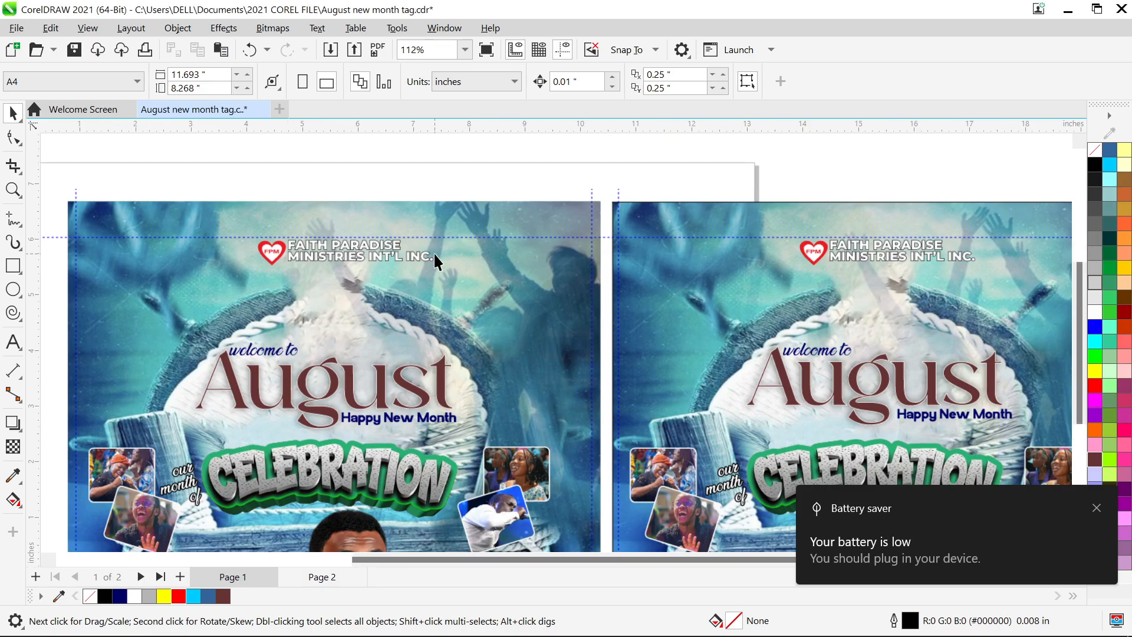
key(F4)
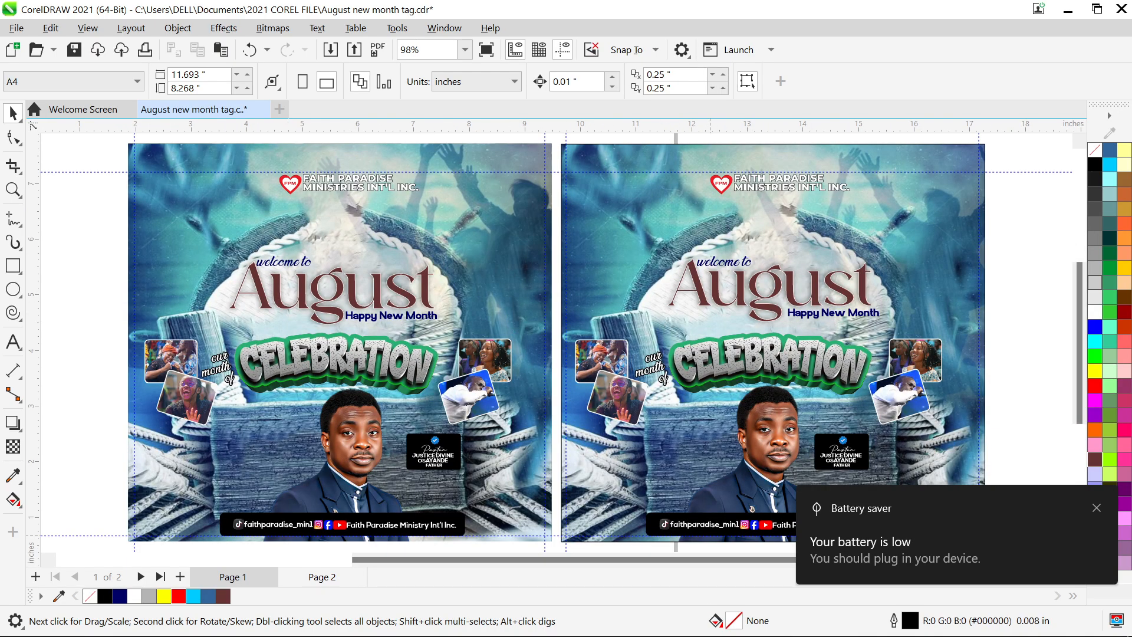
mouse_move(765, 632)
click(703, 627)
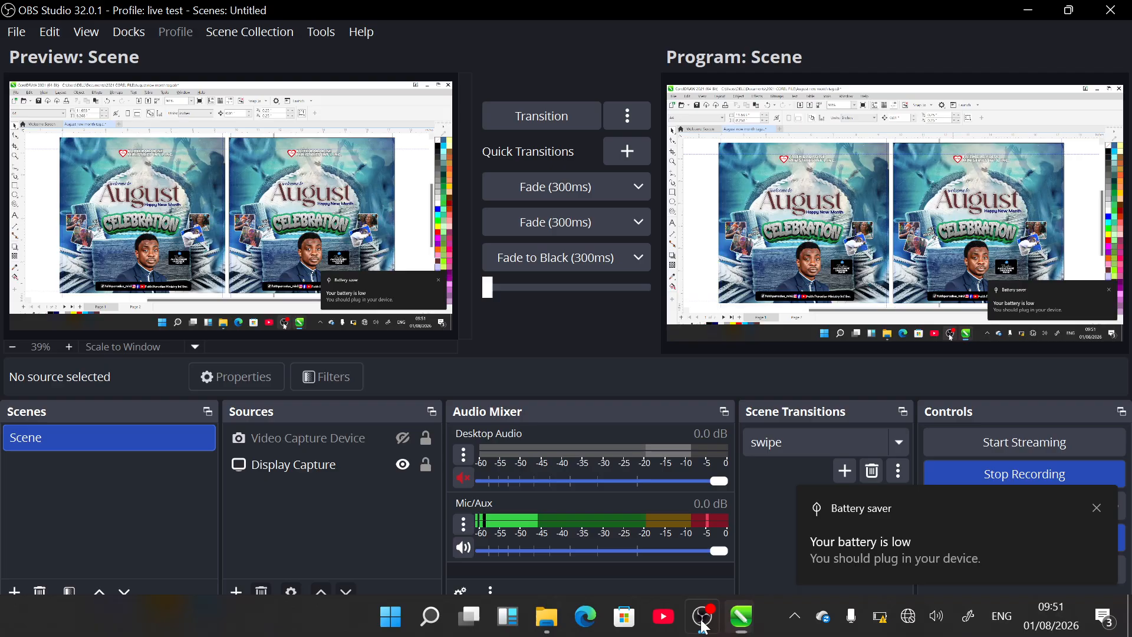